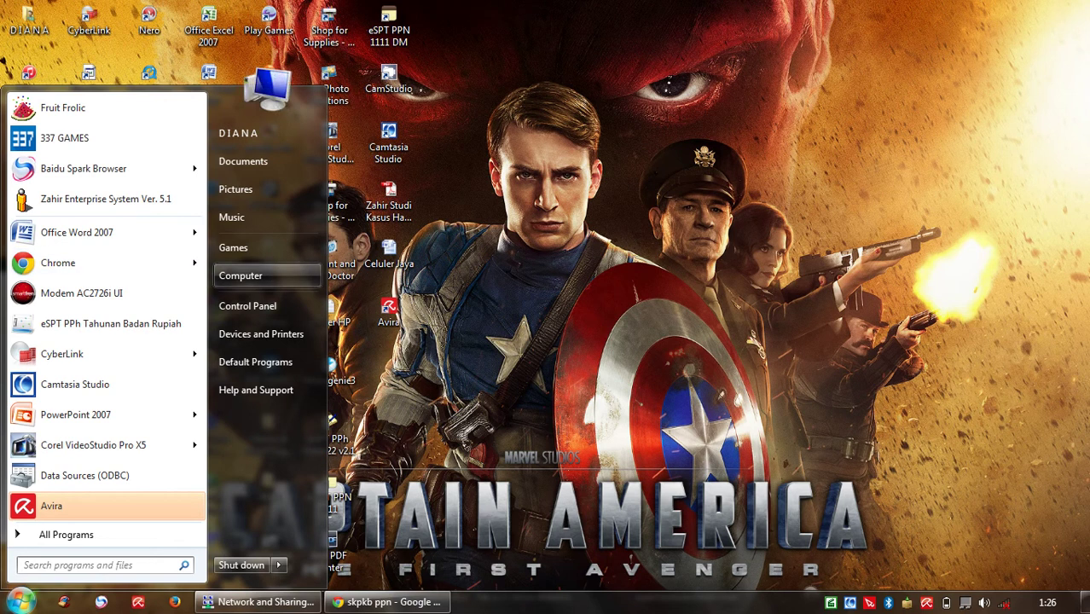
Step: Browse to the C:\Program Files\DJP\eSPT PPh 23-26\Database folder
click(241, 275)
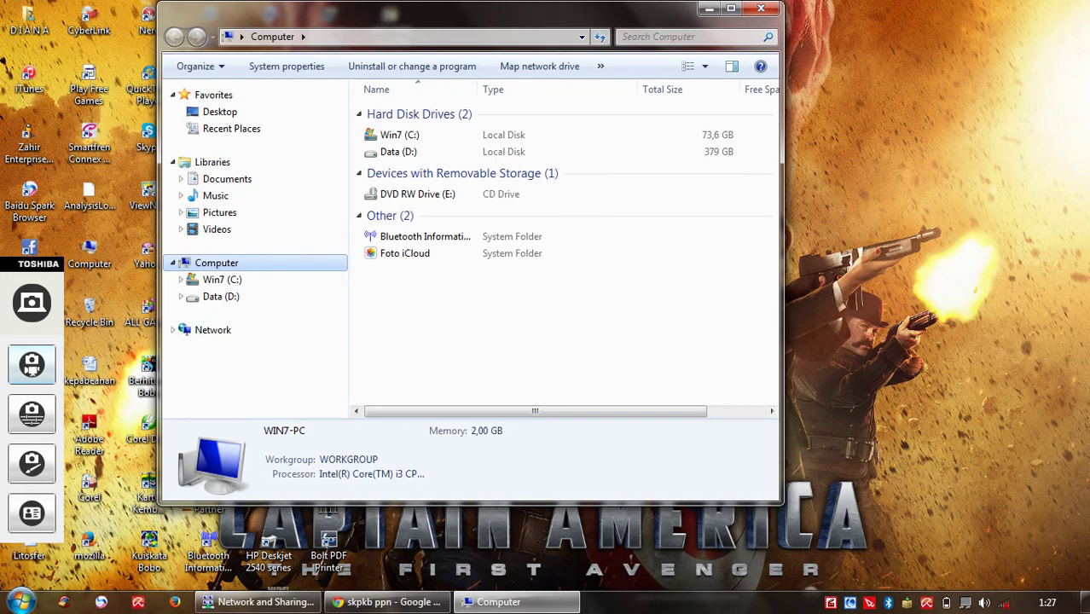
click(221, 280)
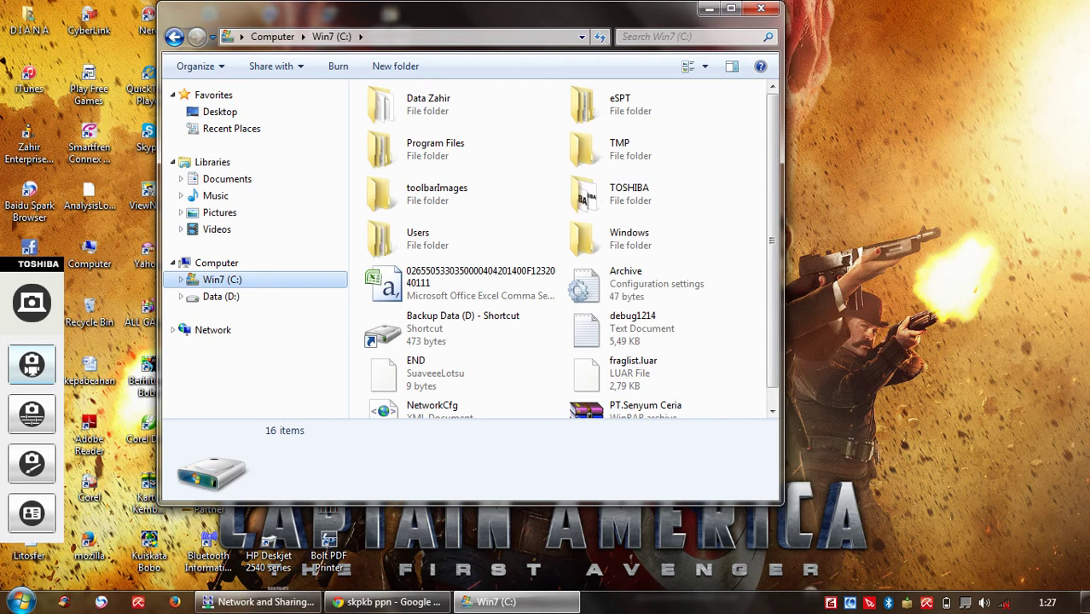
click(461, 150)
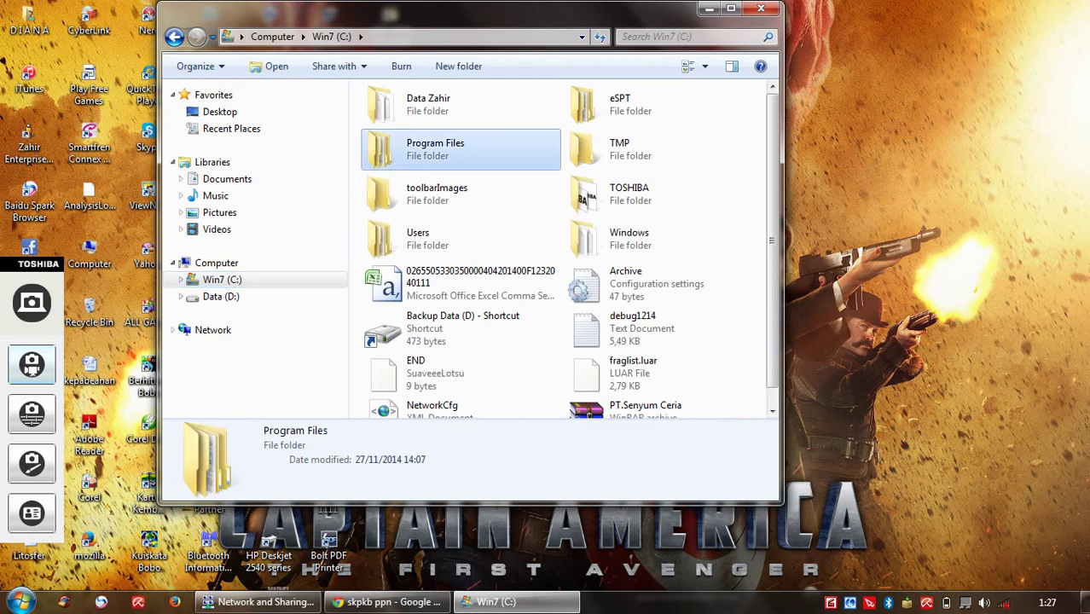
double_click(461, 149)
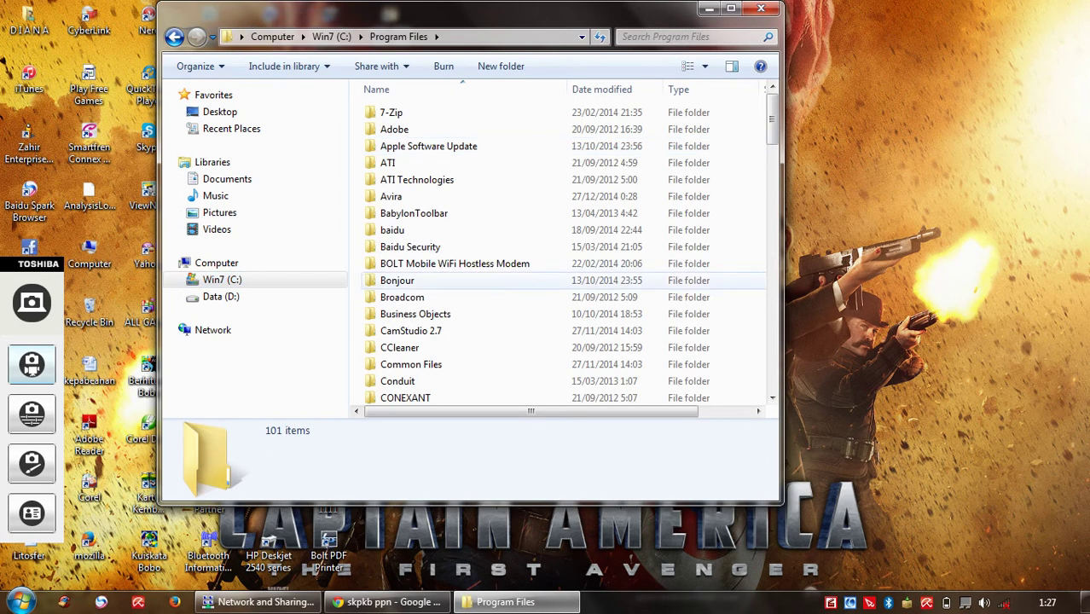
scroll(461, 136, down, 6)
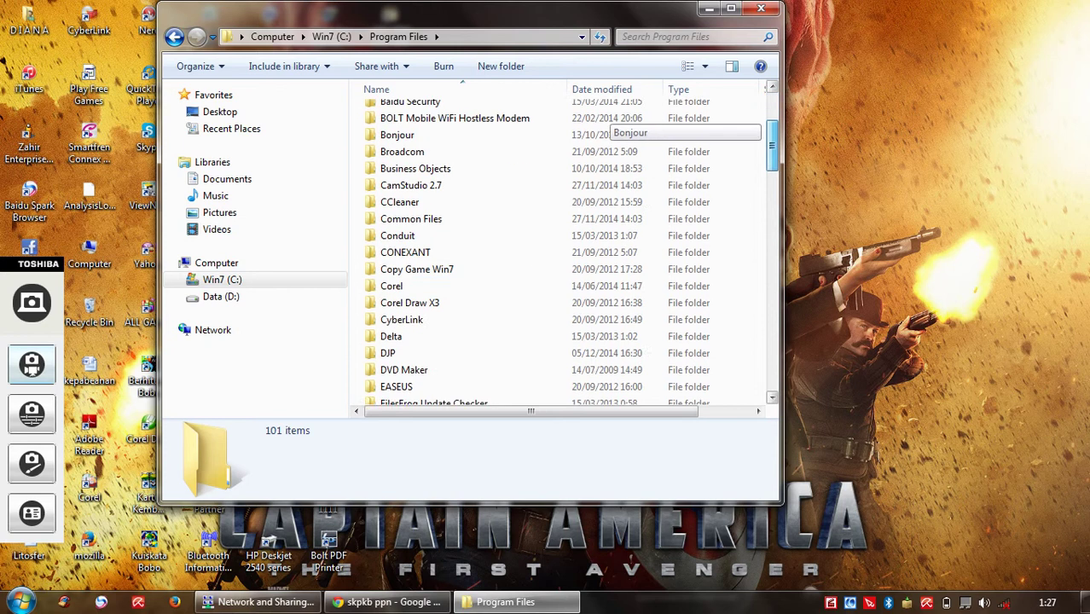
text(dj)
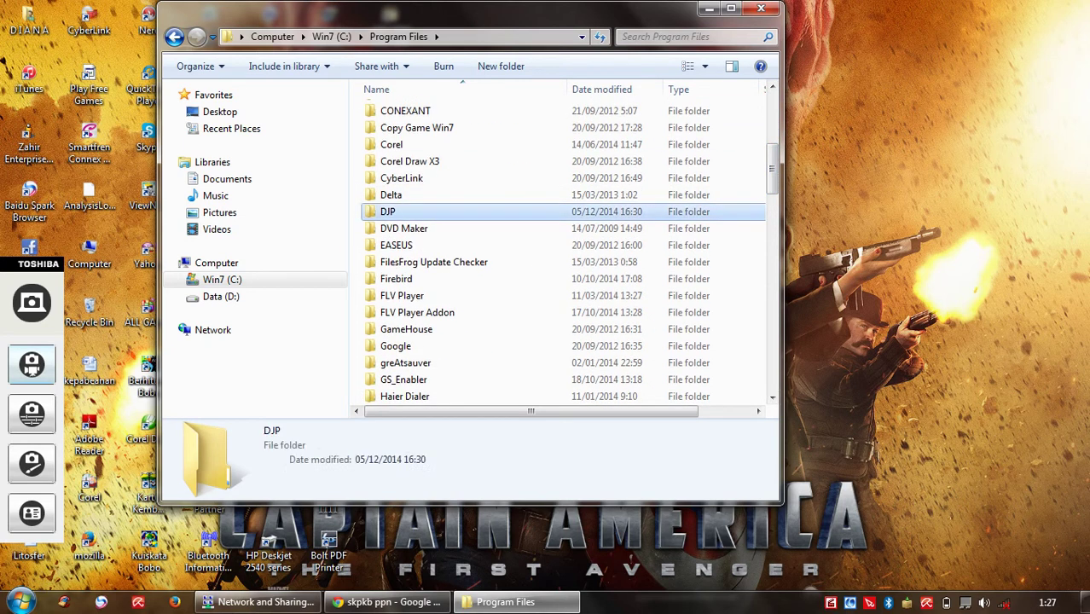
key(Return)
double_click(415, 146)
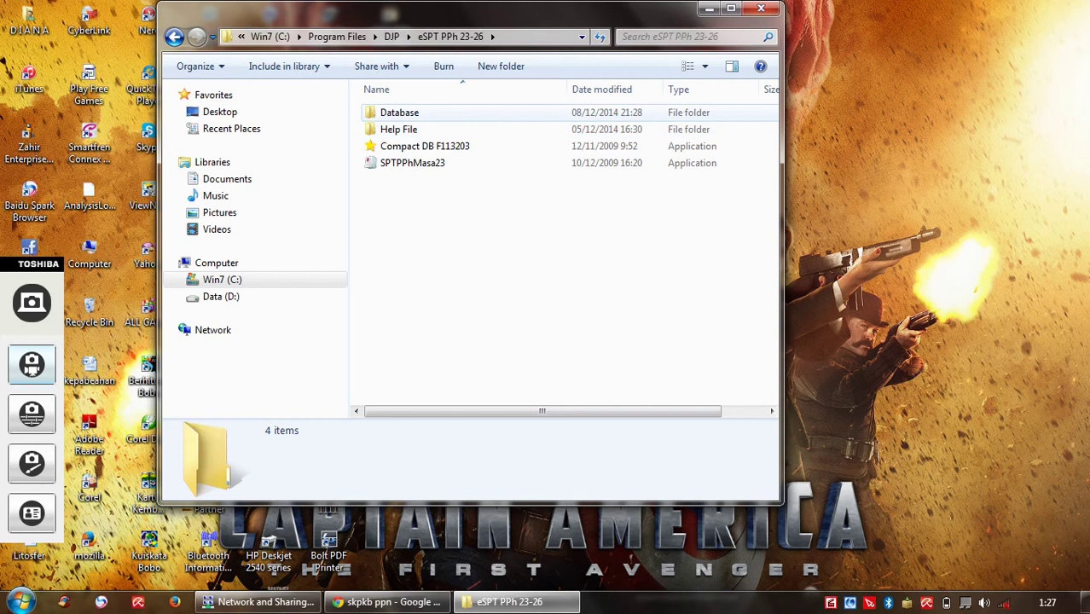
double_click(399, 112)
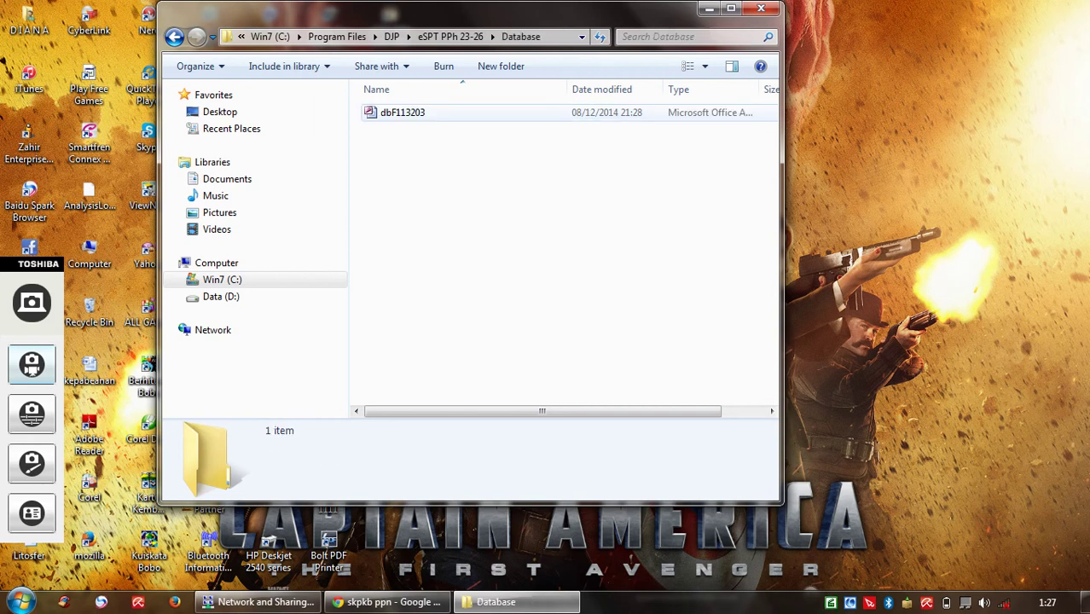
Step: Copy the dbF113203 database file and switch to the Data (D:) drive
right_click(442, 113)
mouse_move(478, 121)
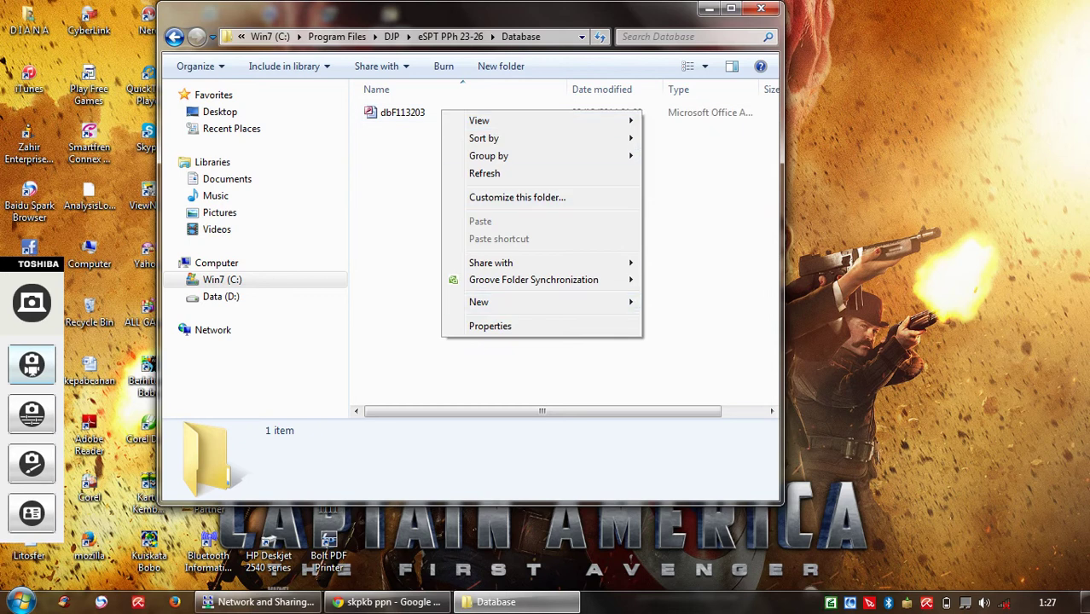
click(403, 112)
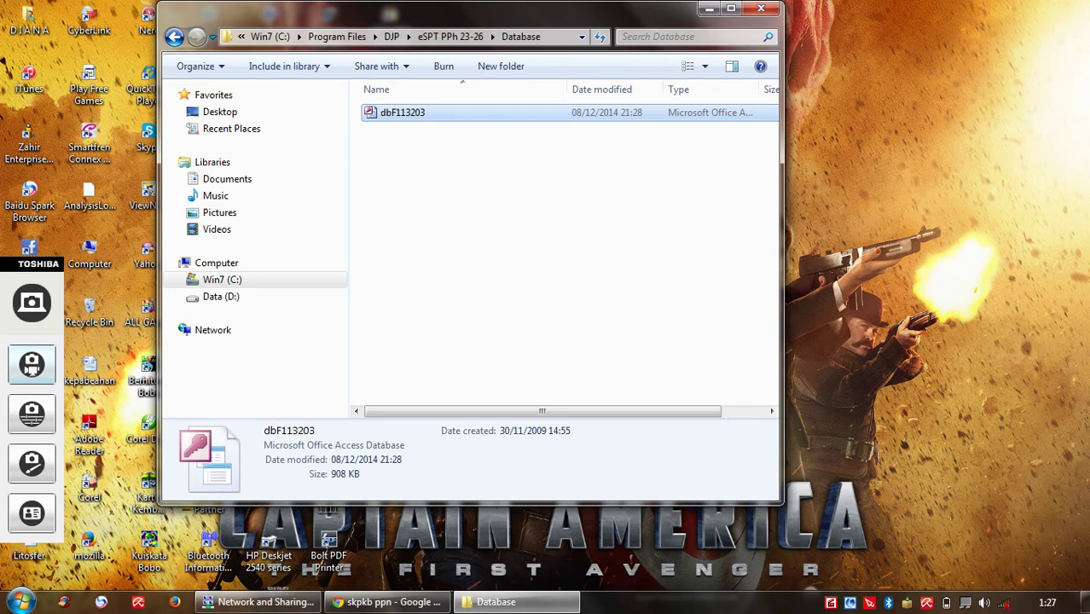
right_click(423, 113)
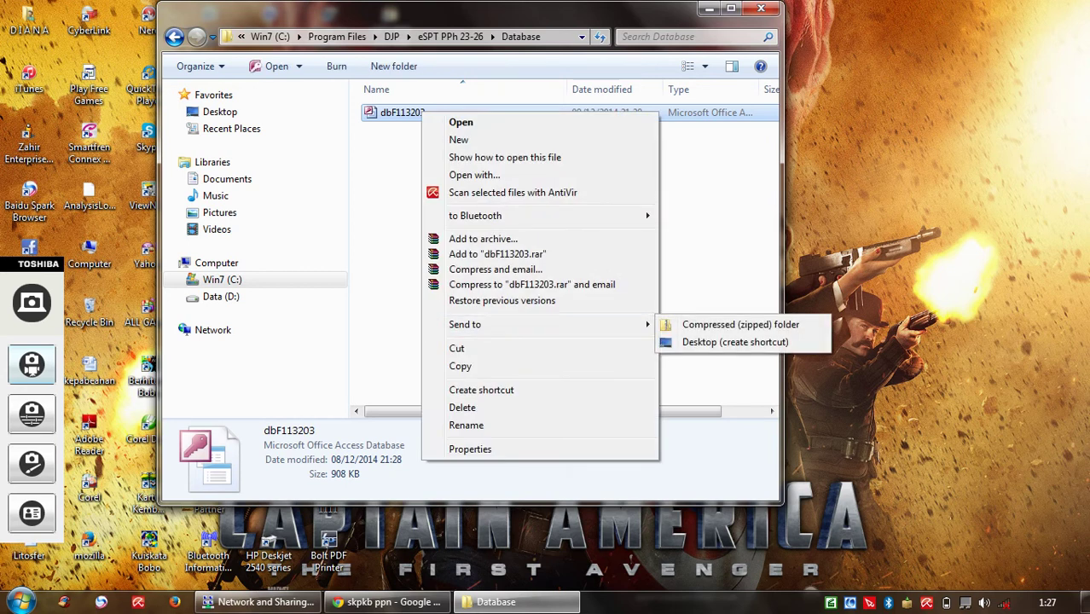
click(461, 366)
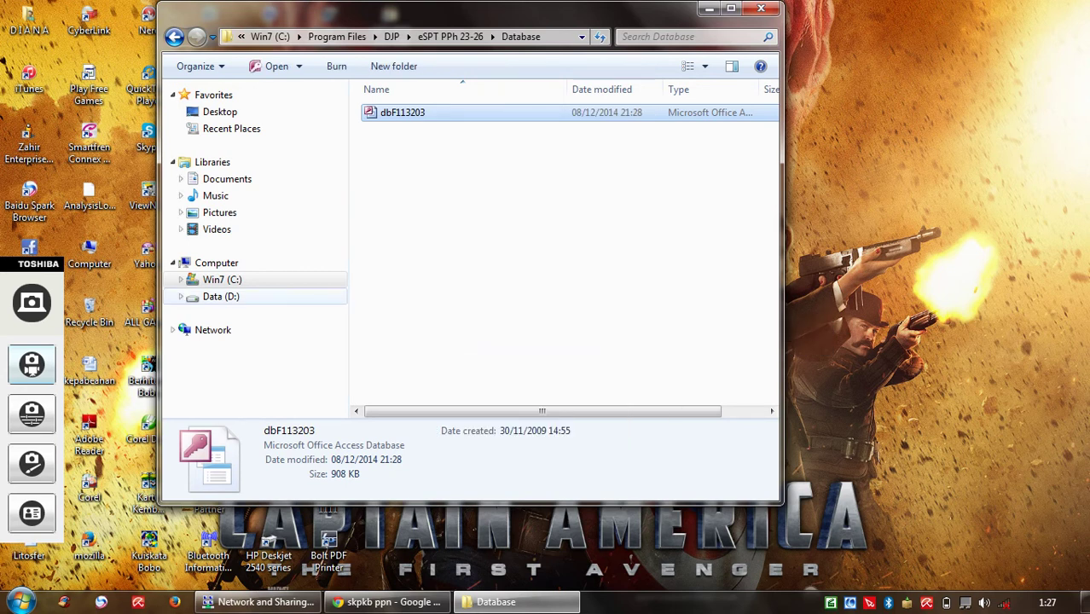
click(221, 296)
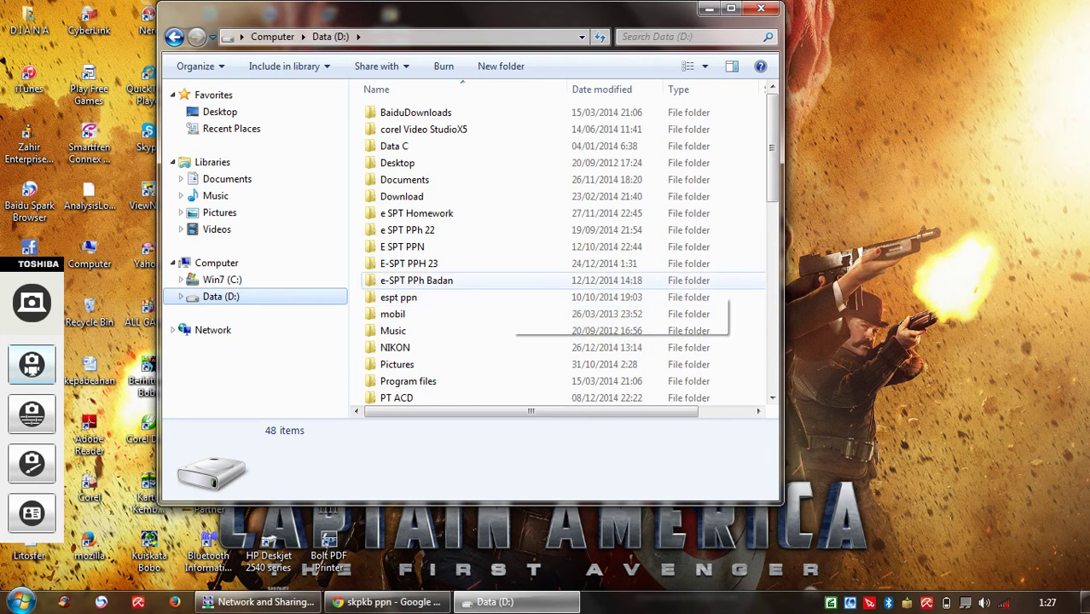
Step: Create a folder named PT ROSE MARRY INDONESIA on D: and open it
right_click(510, 281)
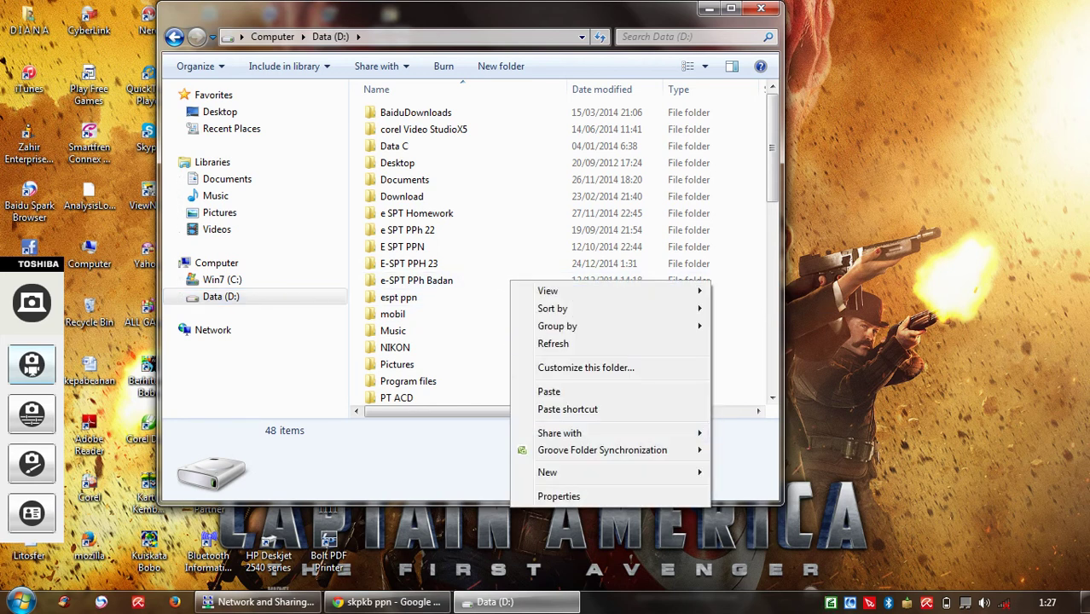
mouse_move(547, 473)
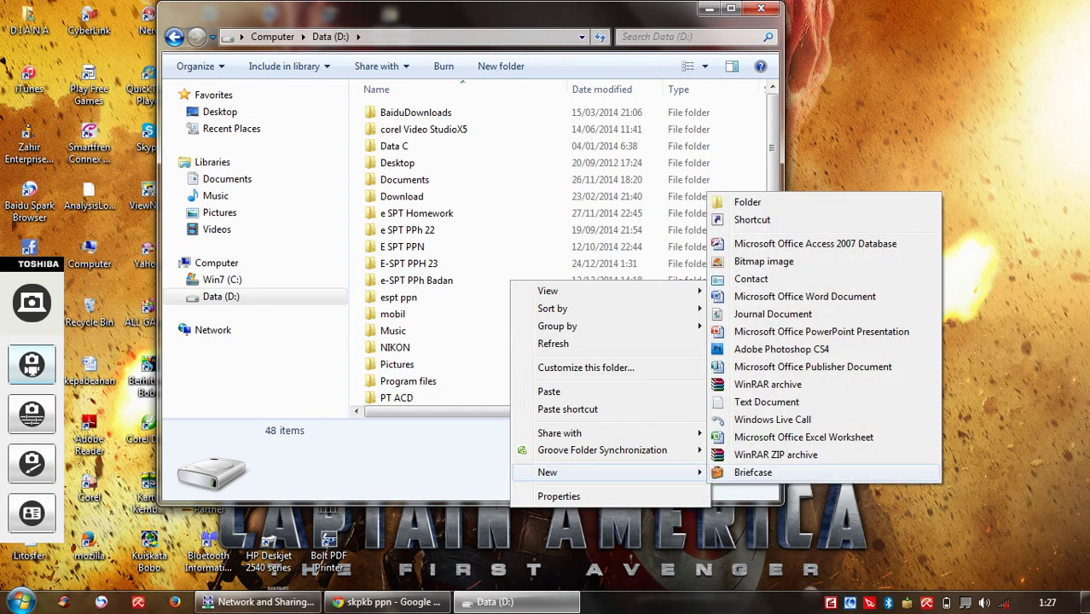
key(Return)
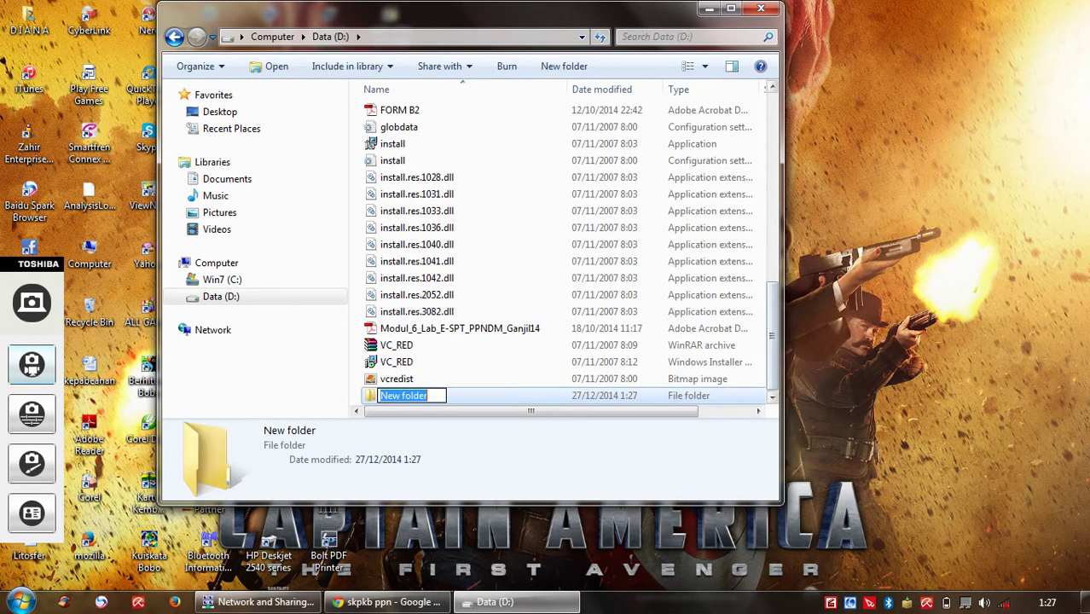
key(BackSpace)
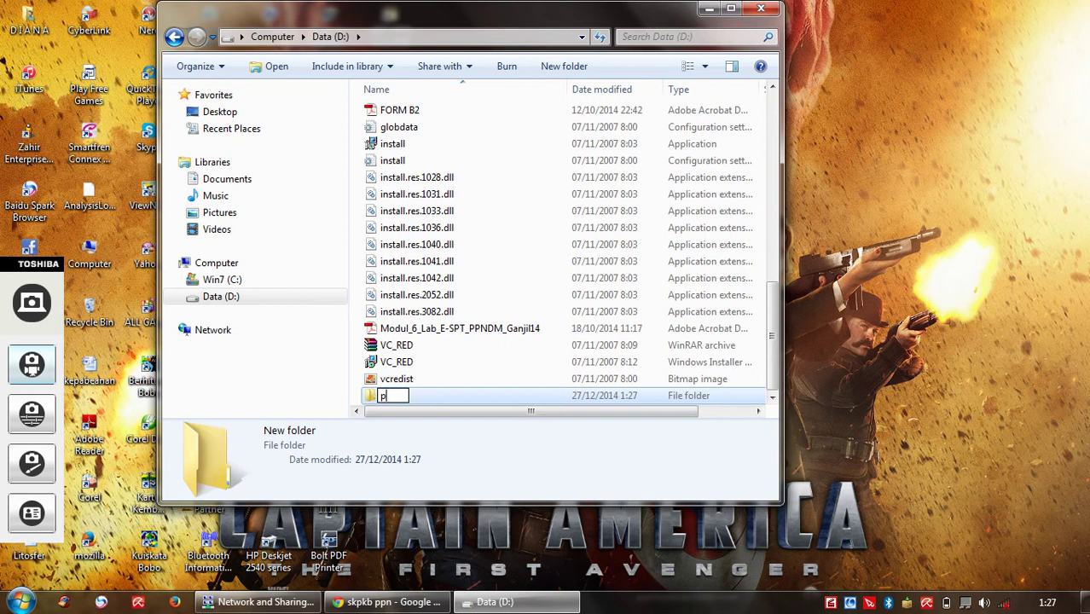
text(PT ROSE MAR)
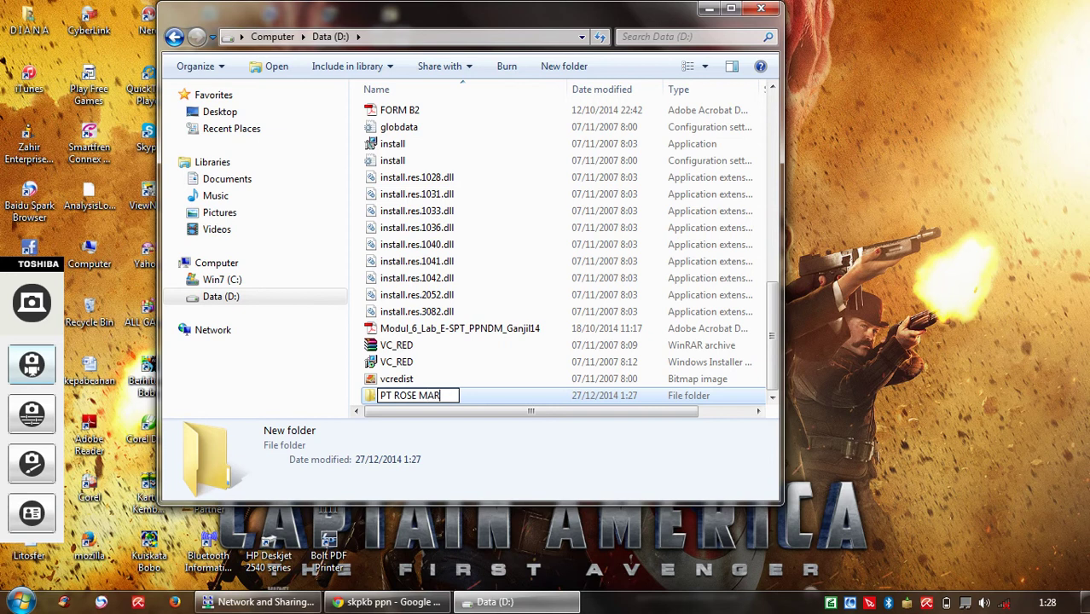
text(RY INDO)
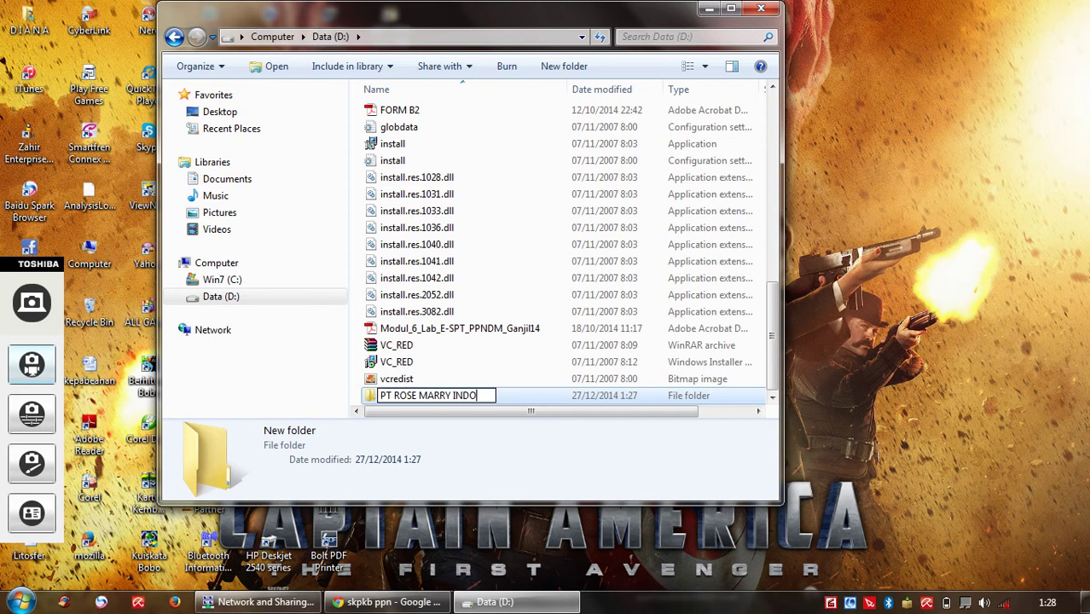
text(NESIA)
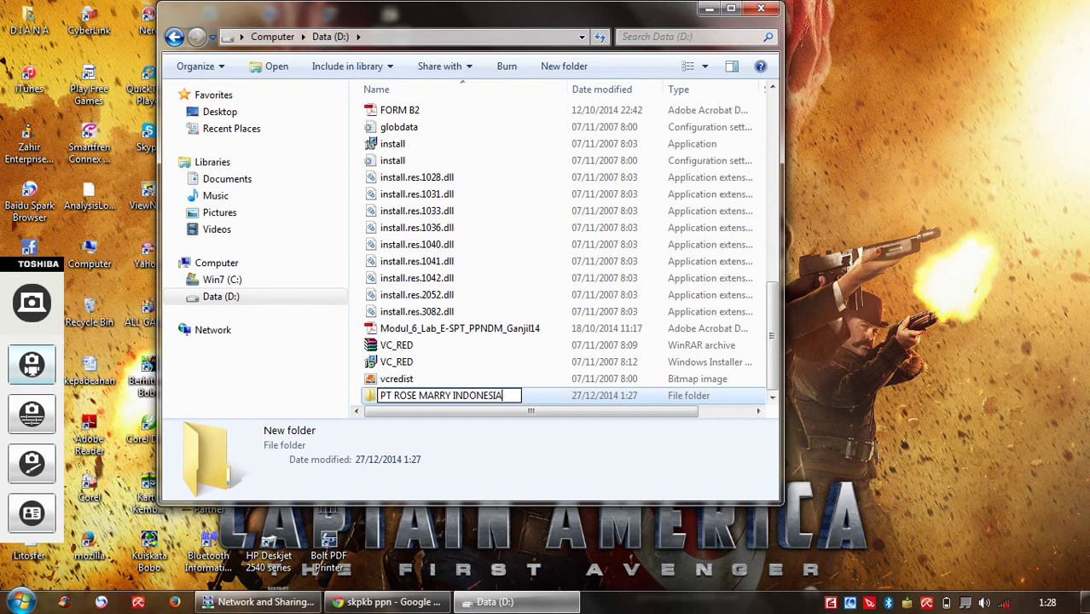
key(Return)
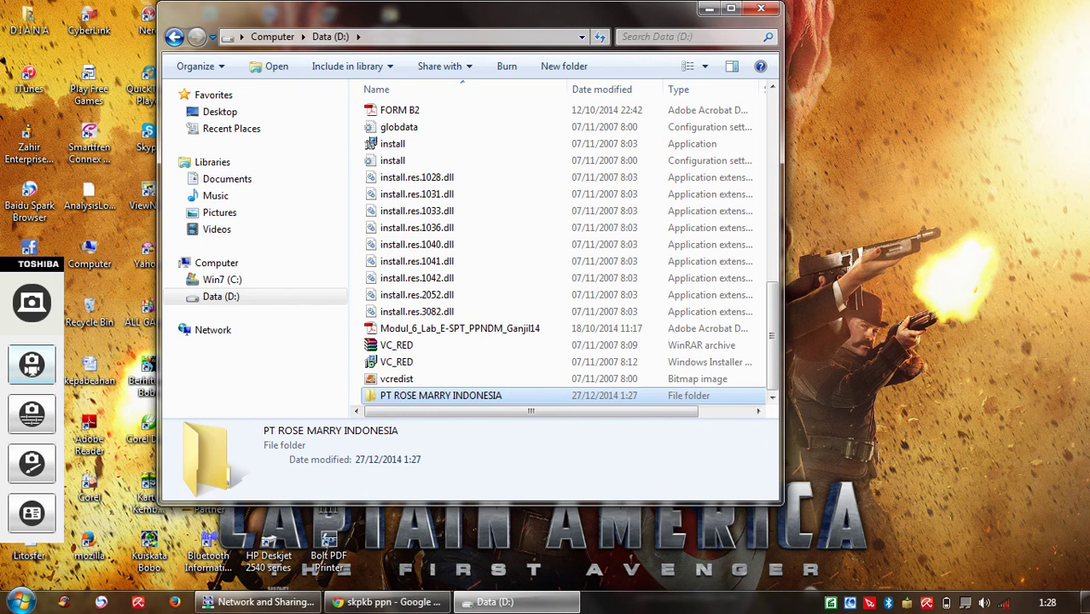
key(Return)
Step: Paste the copied dbF113203 database into the PT ROSE MARRY INDONESIA folder
right_click(434, 121)
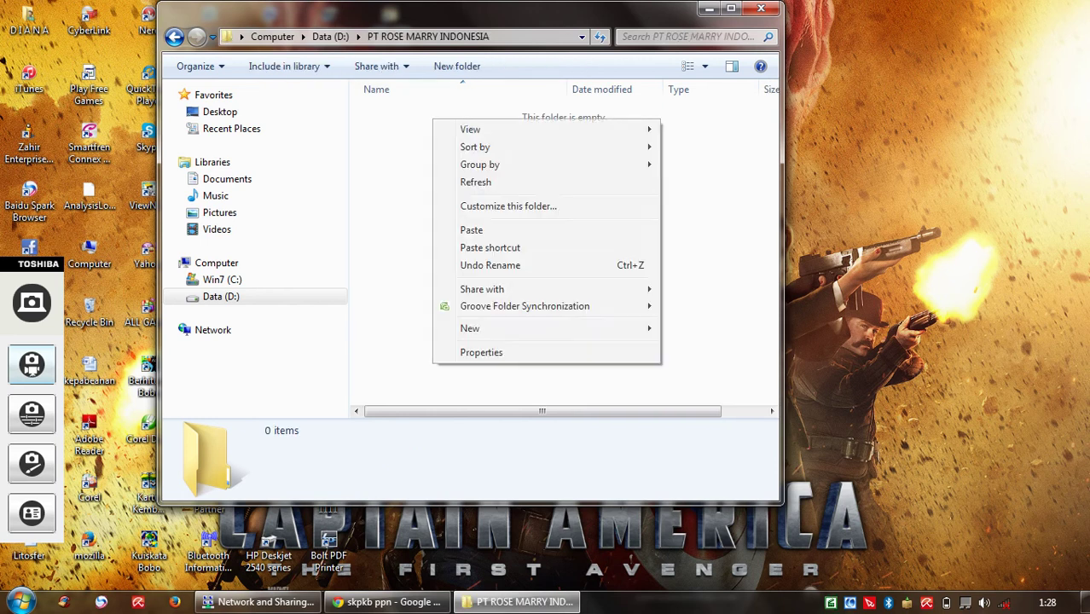
mouse_move(512, 163)
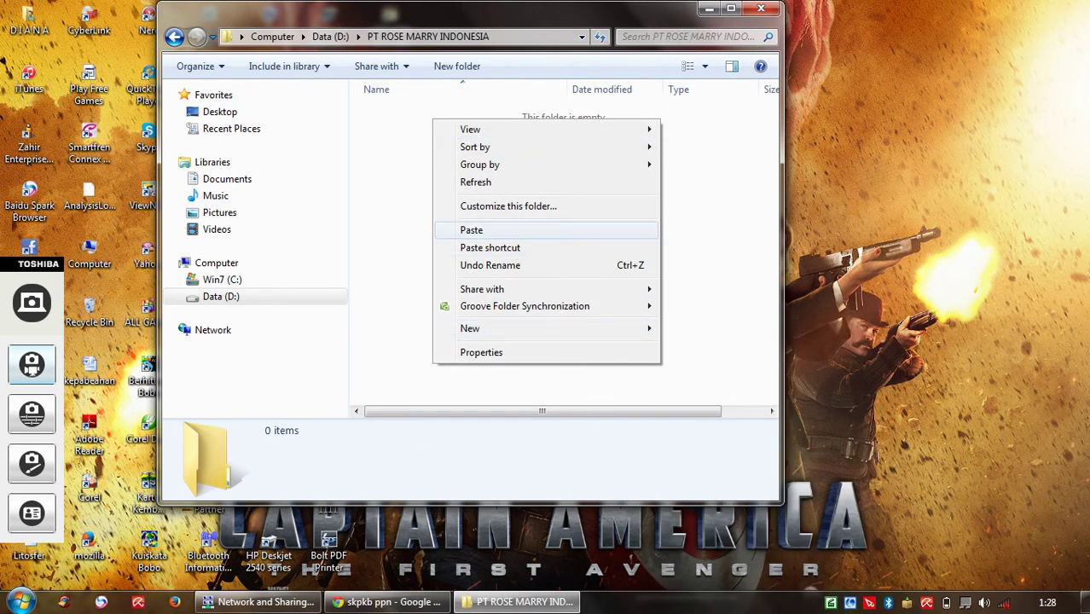
click(472, 230)
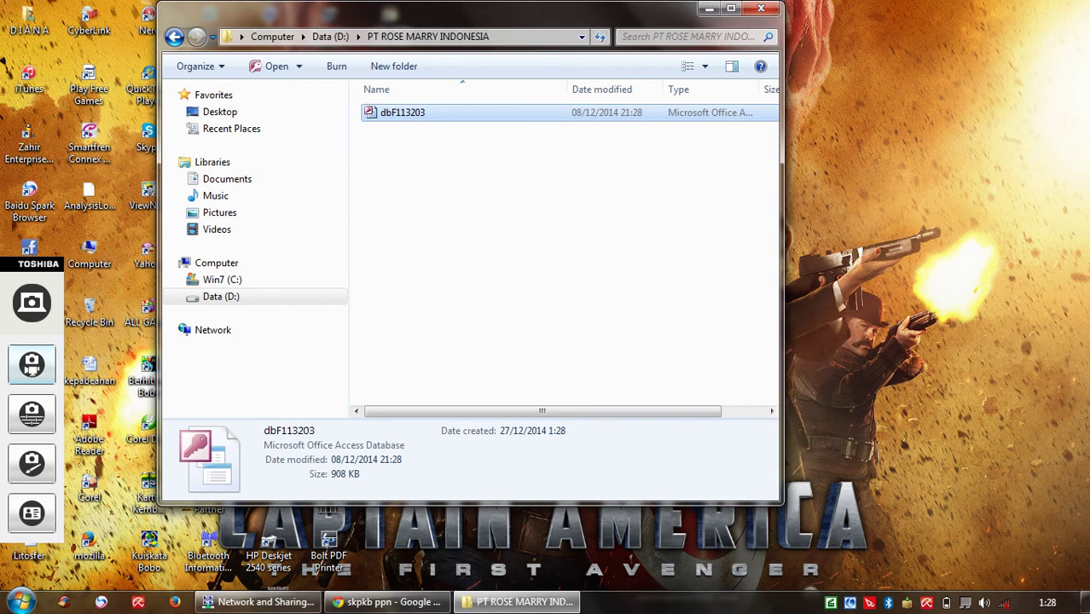
Step: Rename the pasted database to PT ROSE MARRY INDONESIA and minimise Explorer
right_click(512, 111)
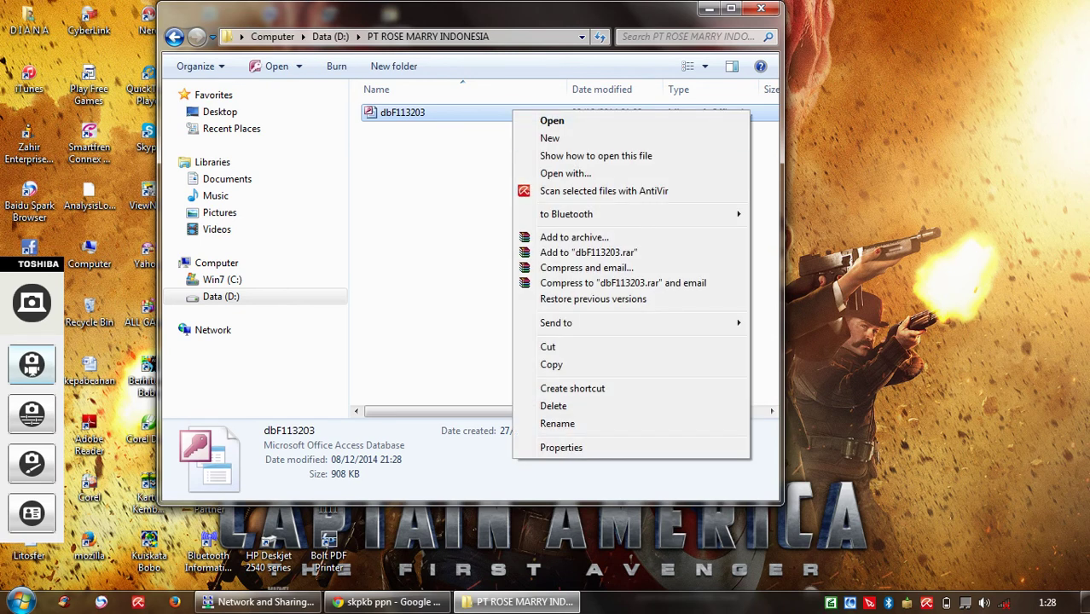
click(559, 424)
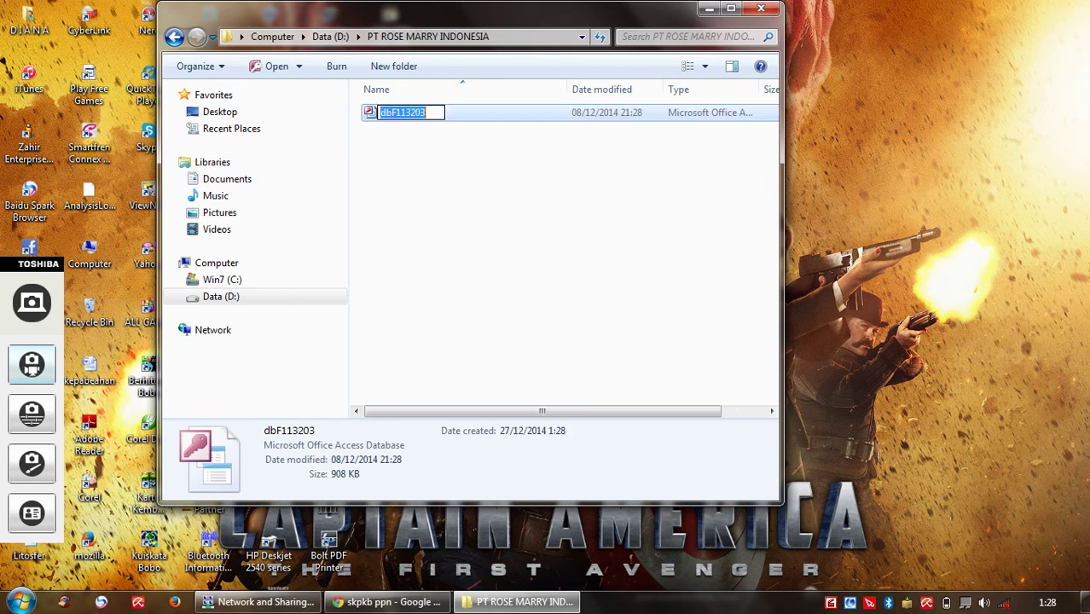
key(BackSpace)
text(PT )
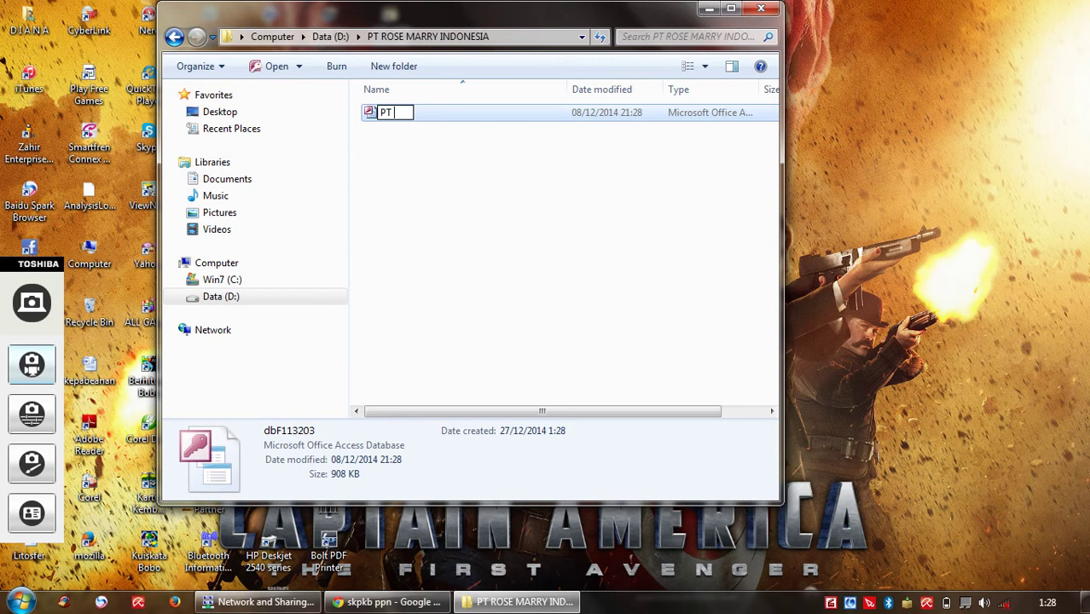
text(ROSE MARRY )
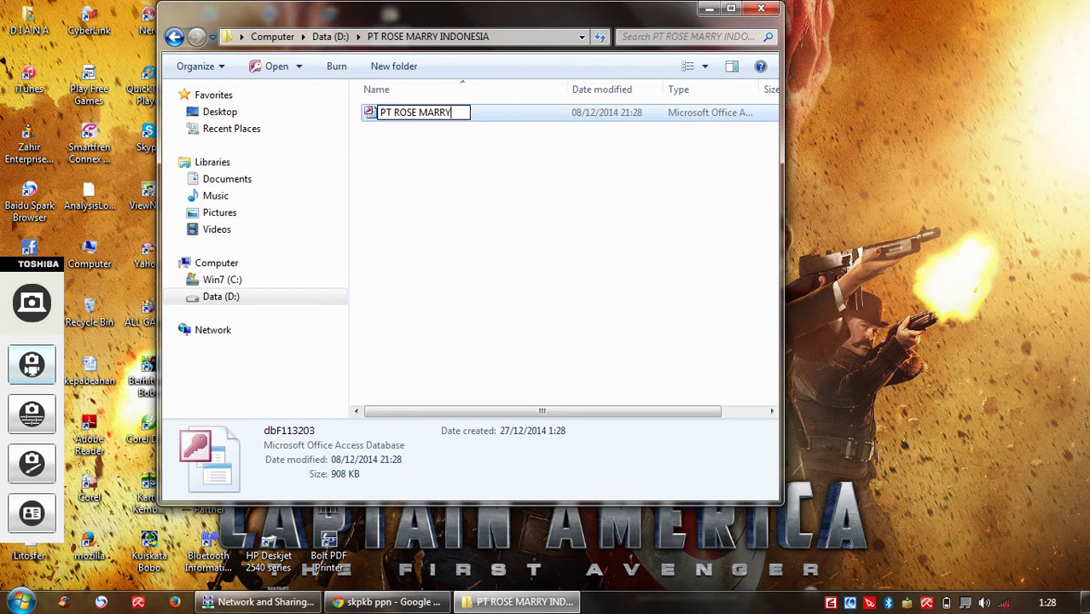
text(INDONE)
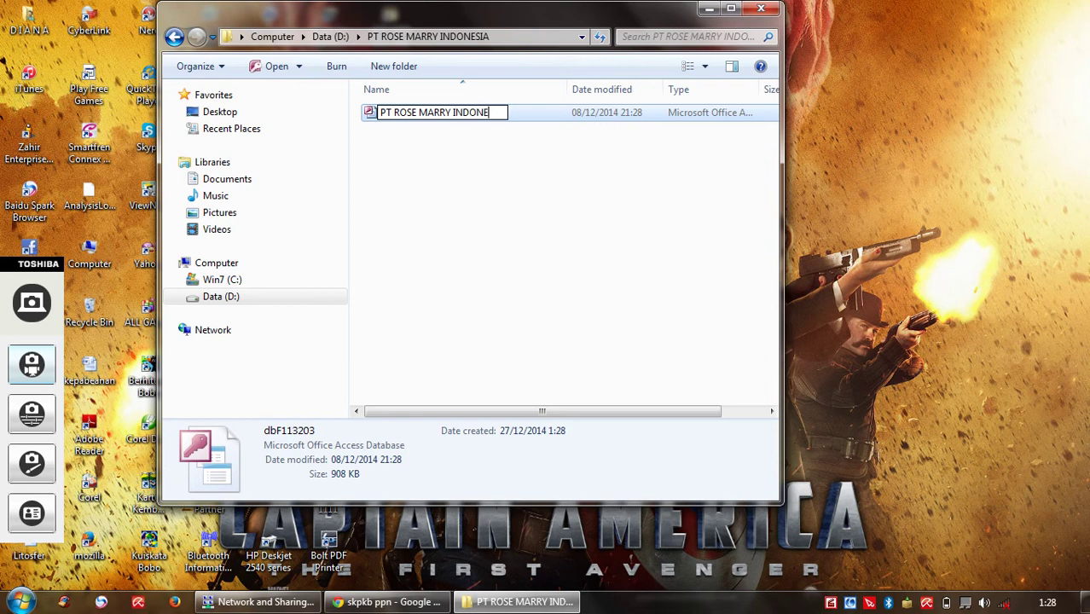
text(SIA)
key(Return)
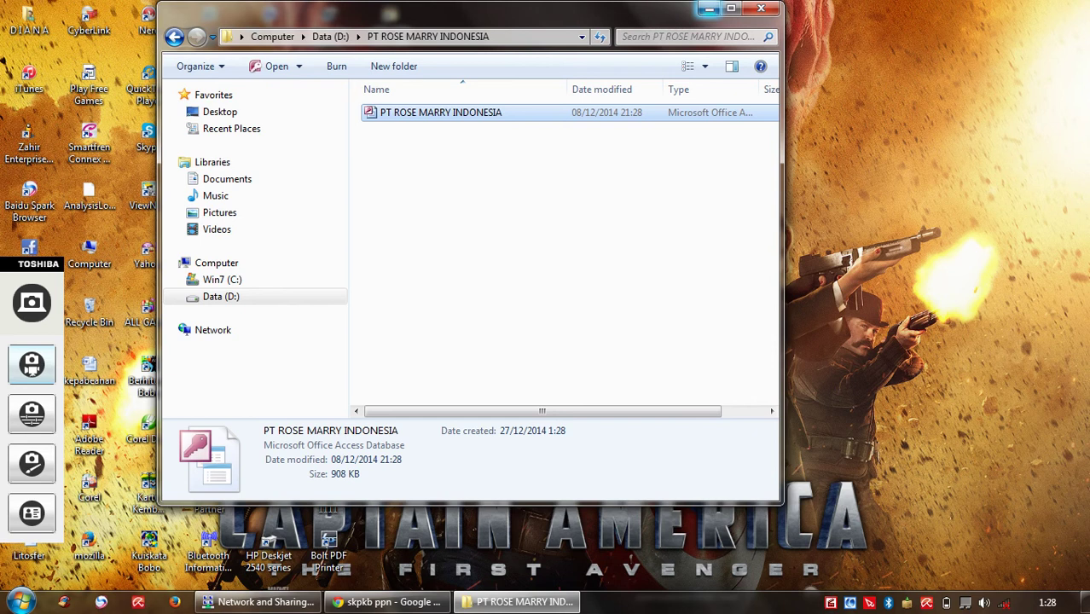
click(709, 9)
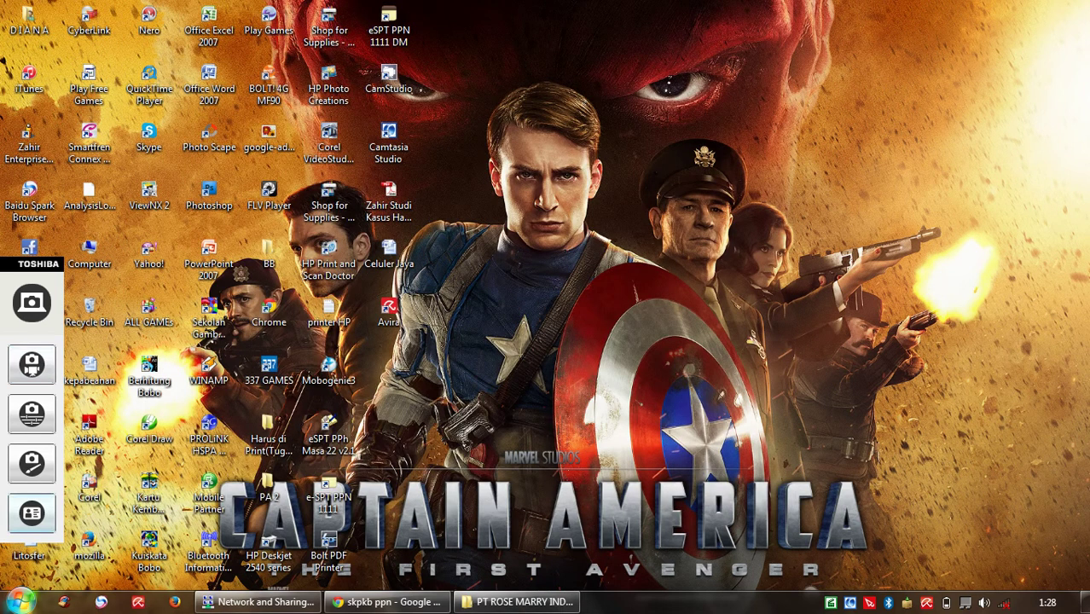
Step: Open Data Sources (ODBC) from Control Panel's Administrative Tools on the System DSN tab
click(21, 601)
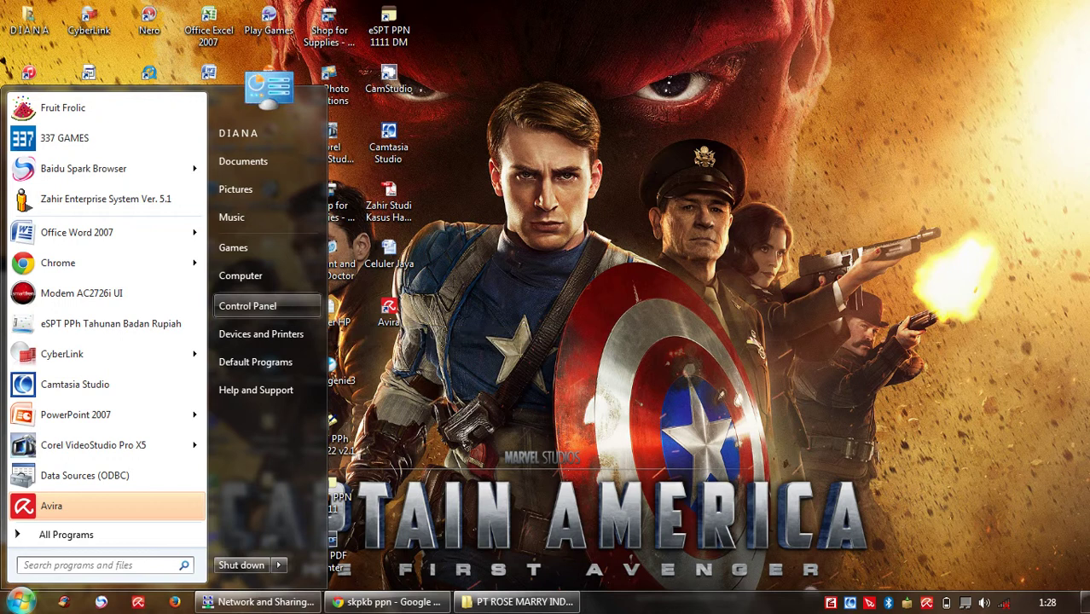
click(247, 306)
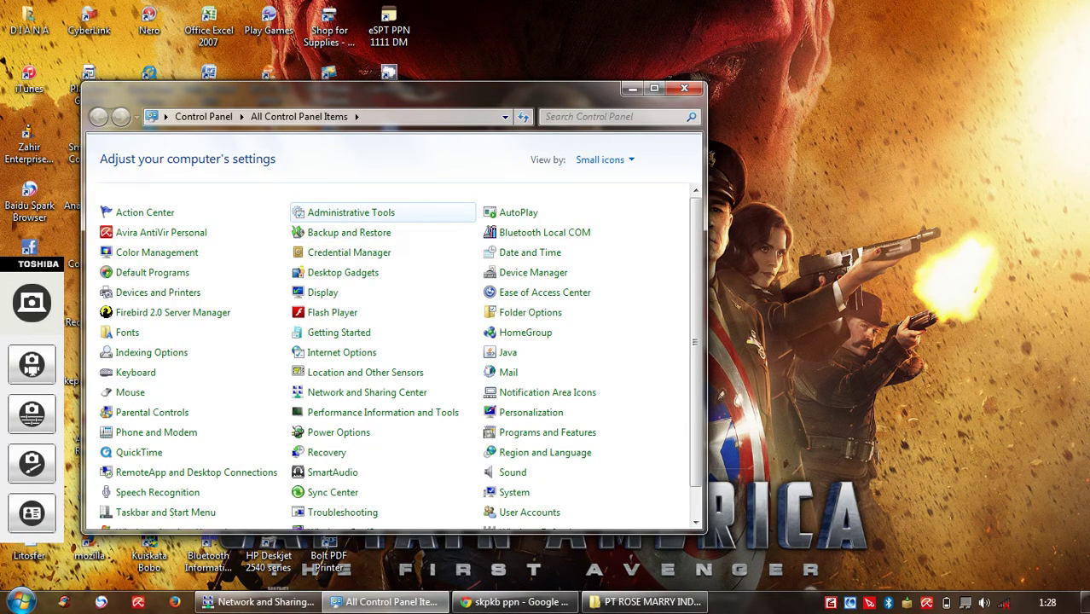
click(349, 212)
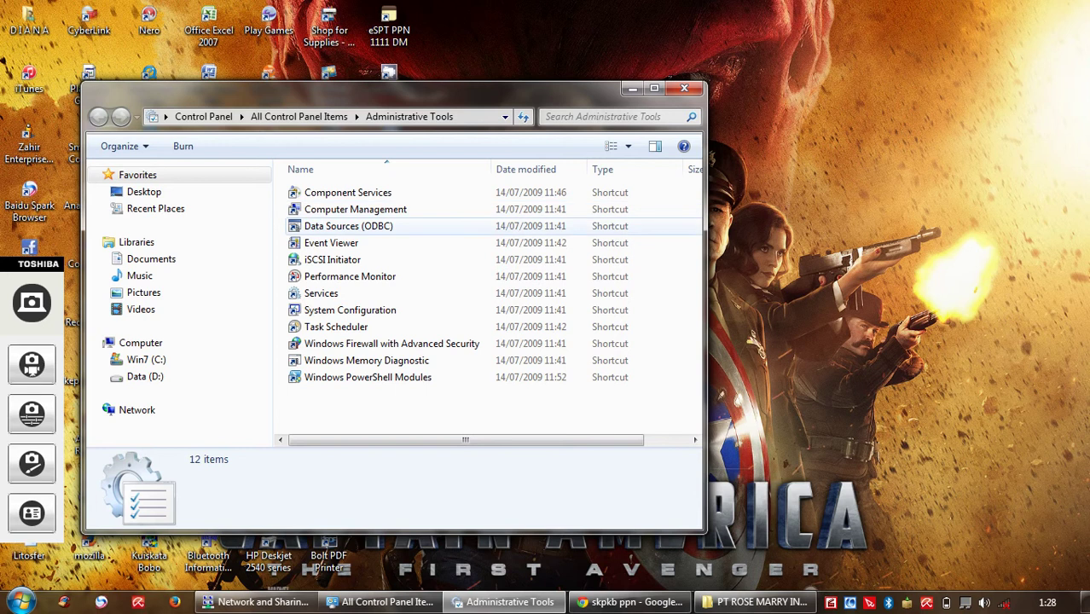
double_click(348, 226)
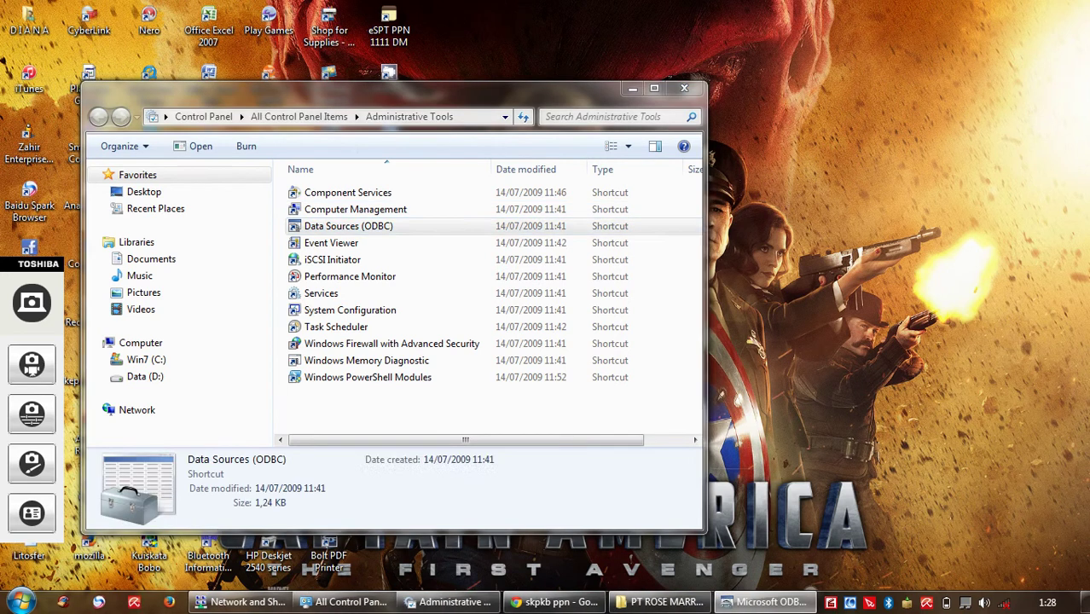
click(447, 189)
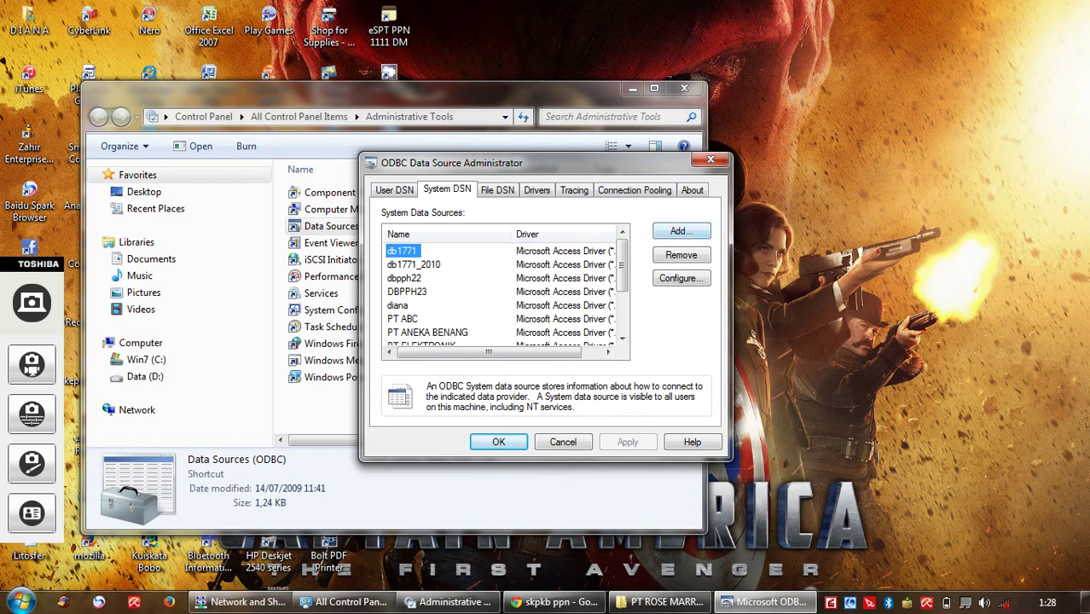
Step: Add a new system DSN using the Microsoft Access Driver (*.mdb, *.accdb)
click(680, 231)
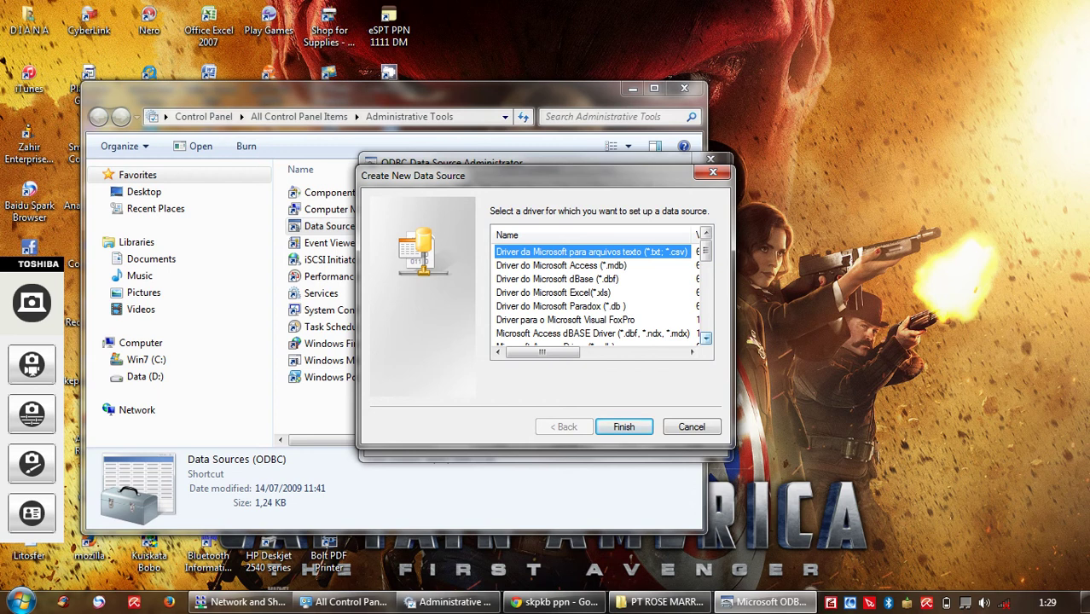
click(706, 339)
click(706, 339)
click(707, 339)
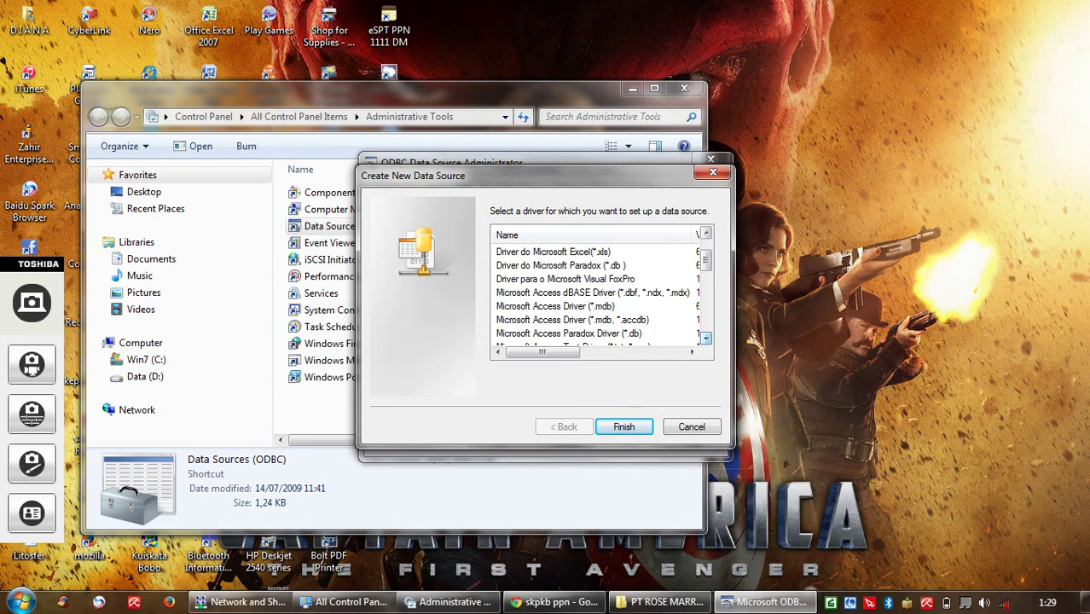
scroll(597, 293, down, 1)
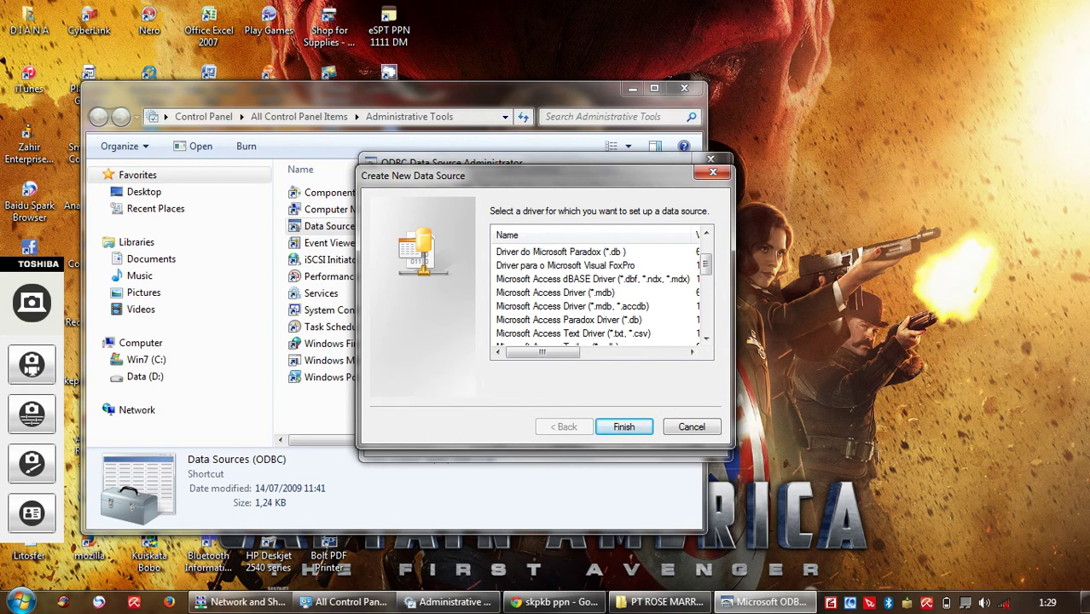
double_click(572, 306)
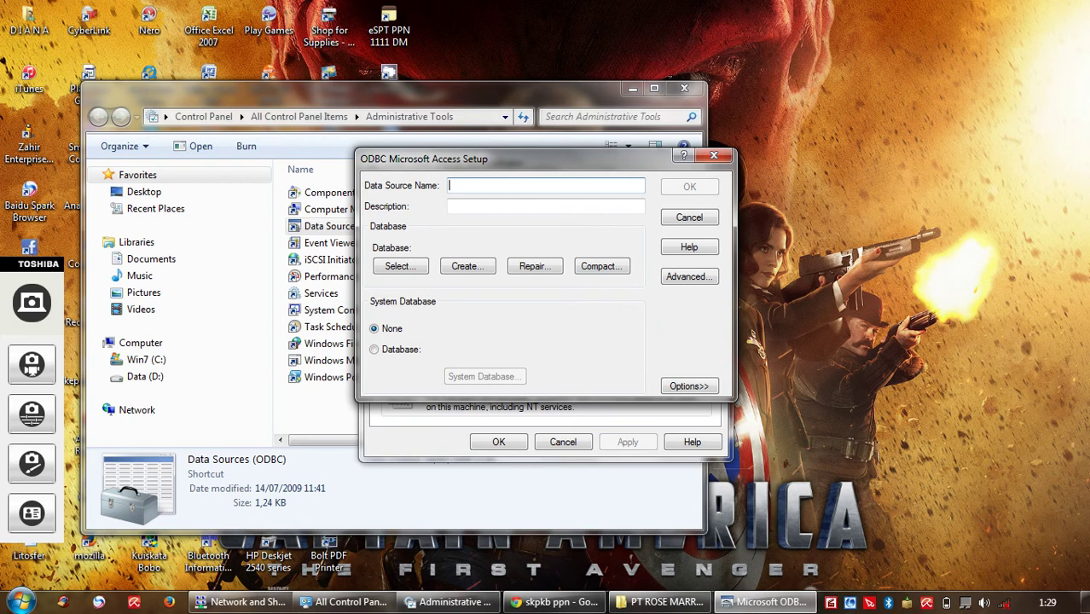
Step: Enter PT ROSE MARRY INDONESIA as the Data Source Name
text(PT)
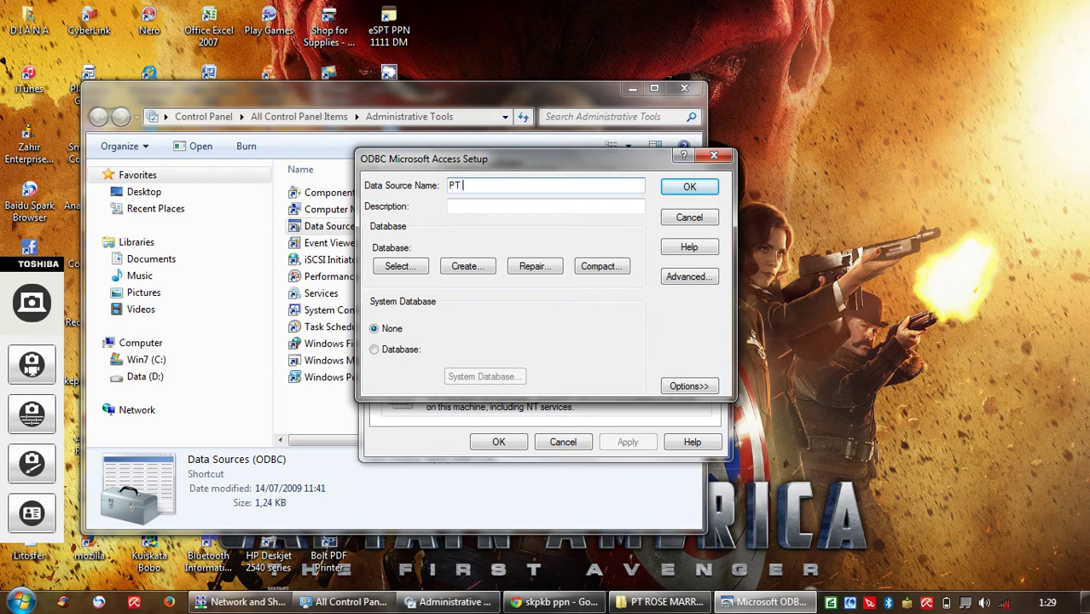
text( ROSE MARRY INDOSE)
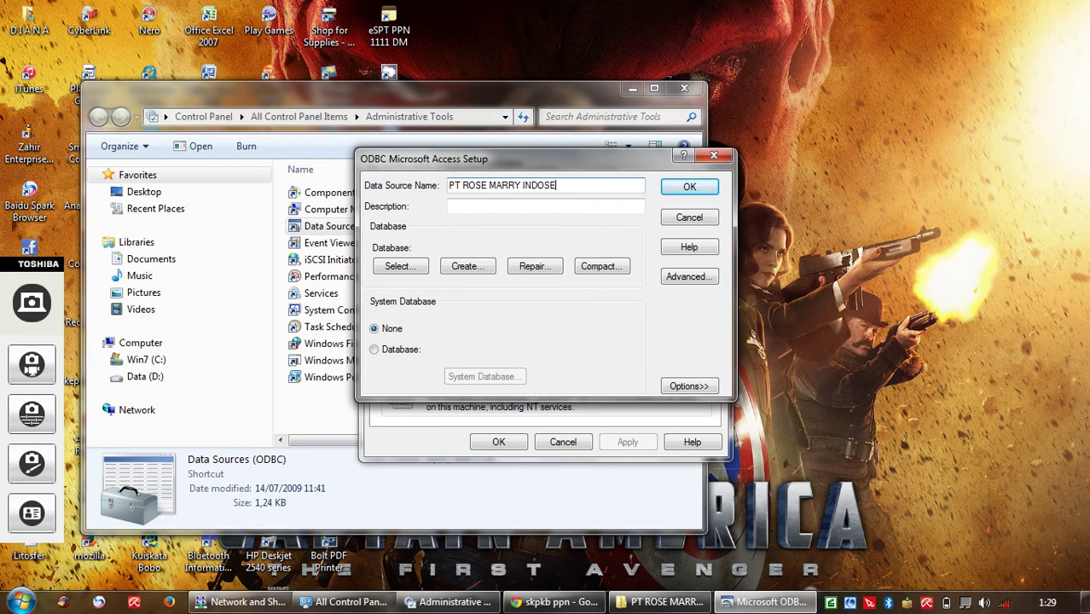
key(BackSpace)
key(BackSpace)
text(NESIA)
Step: Link the source to PT ROSE MARRY INDONESIA.mdb in the PT ROSE MARRY folder on drive D:
click(400, 267)
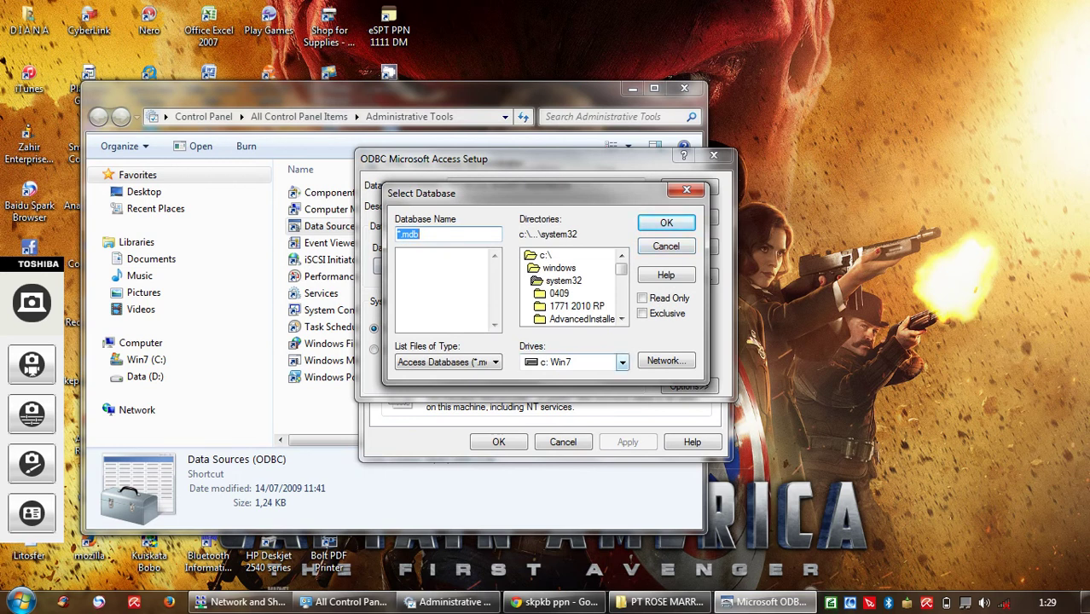
click(622, 362)
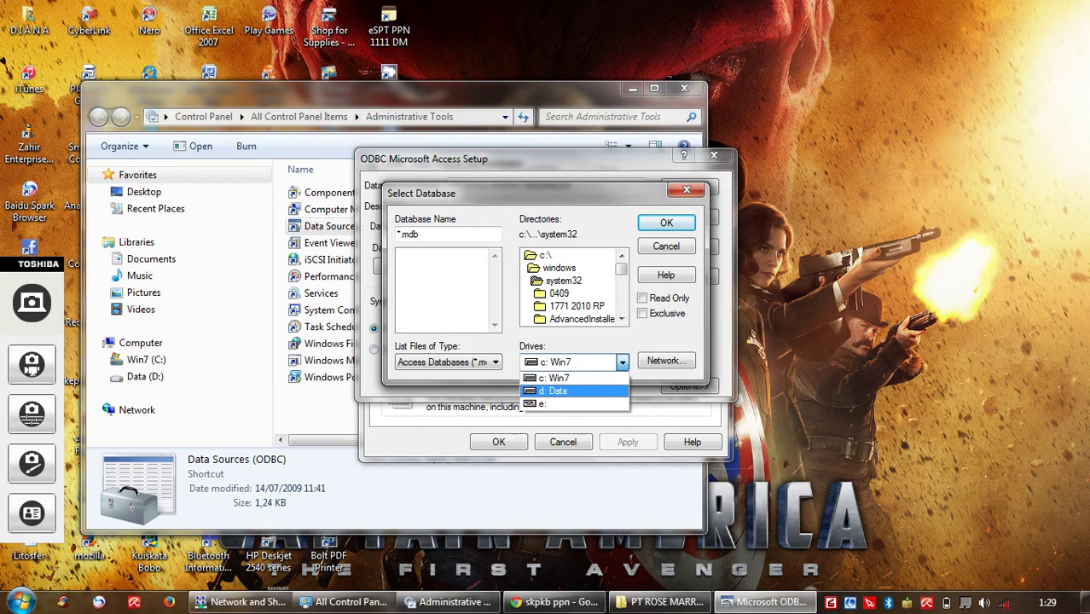
key(Return)
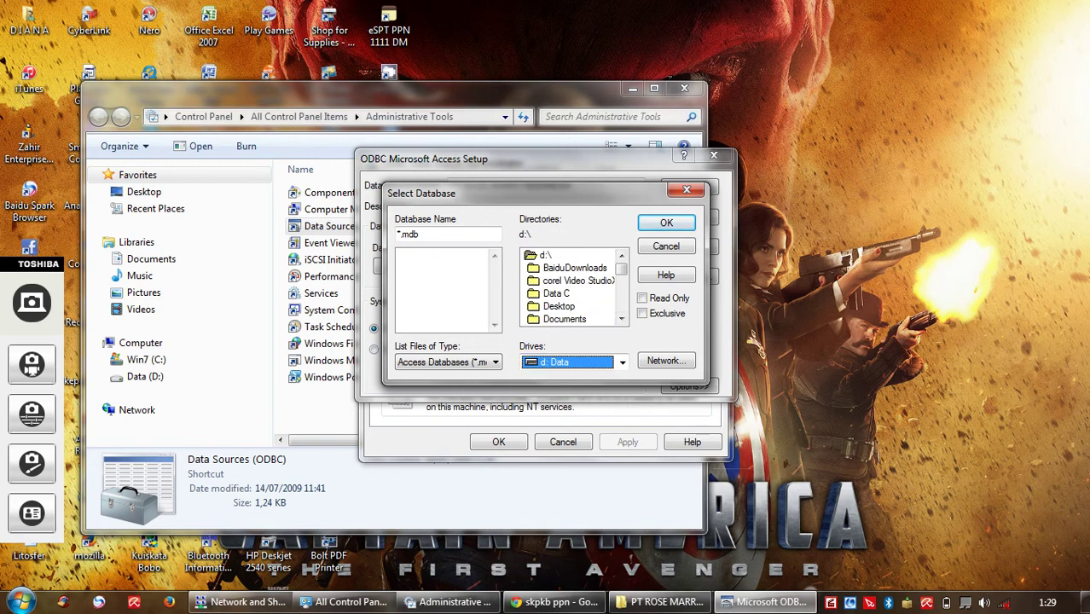
click(621, 318)
click(621, 318)
click(621, 319)
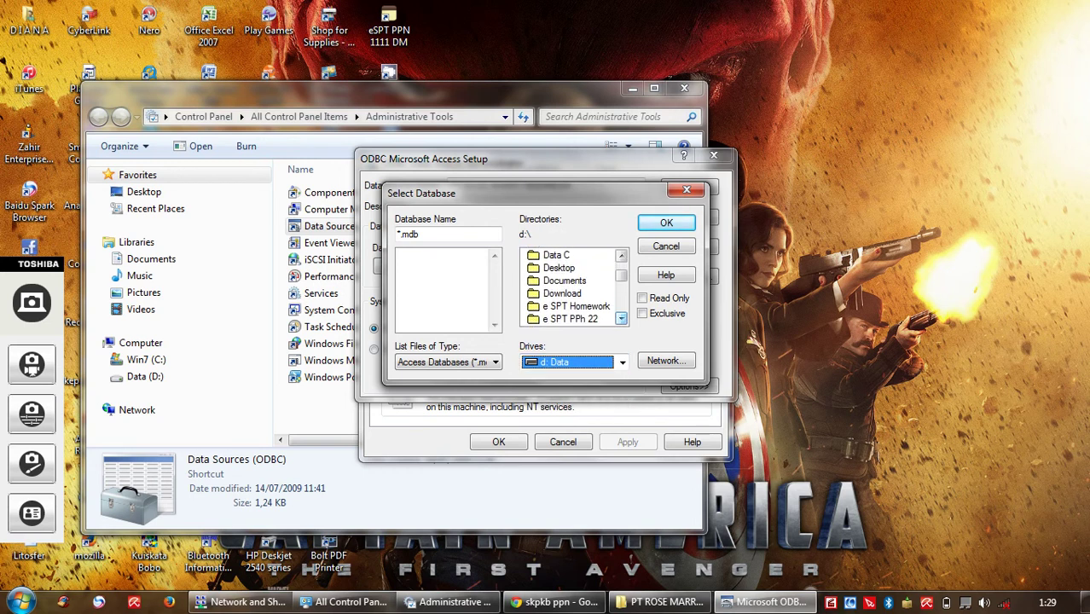
click(621, 318)
click(621, 318)
click(621, 319)
click(621, 318)
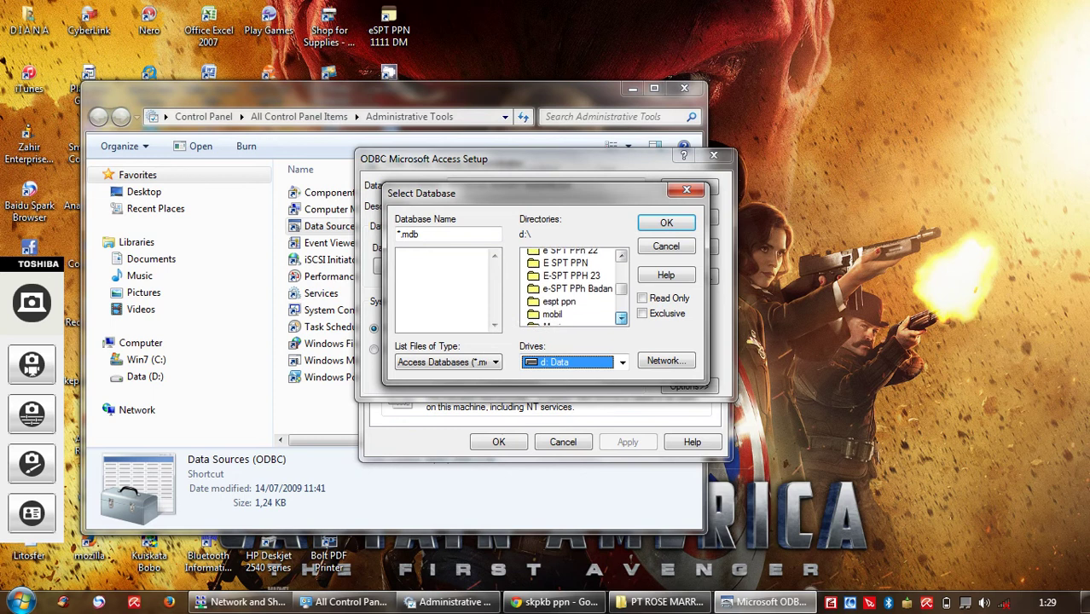
click(621, 318)
click(621, 318)
click(621, 319)
click(621, 319)
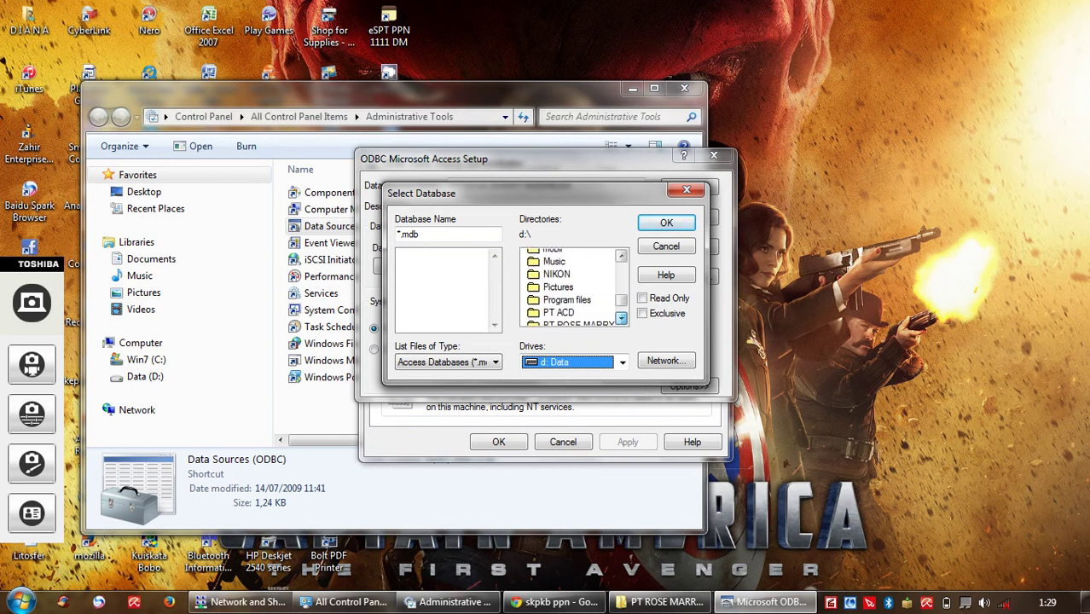
click(621, 319)
click(621, 318)
click(621, 318)
click(578, 293)
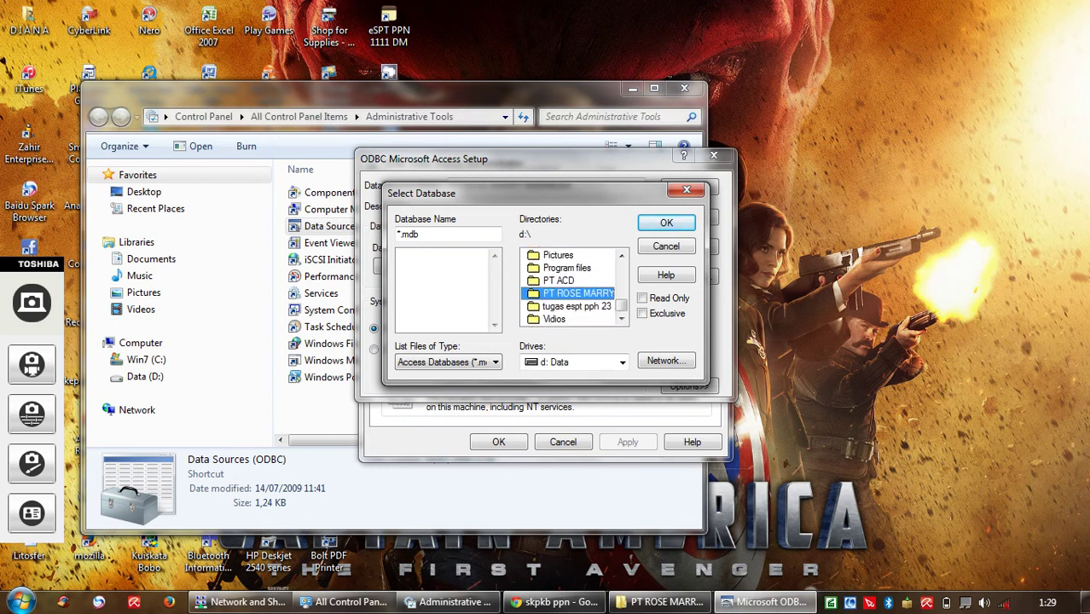
double_click(577, 292)
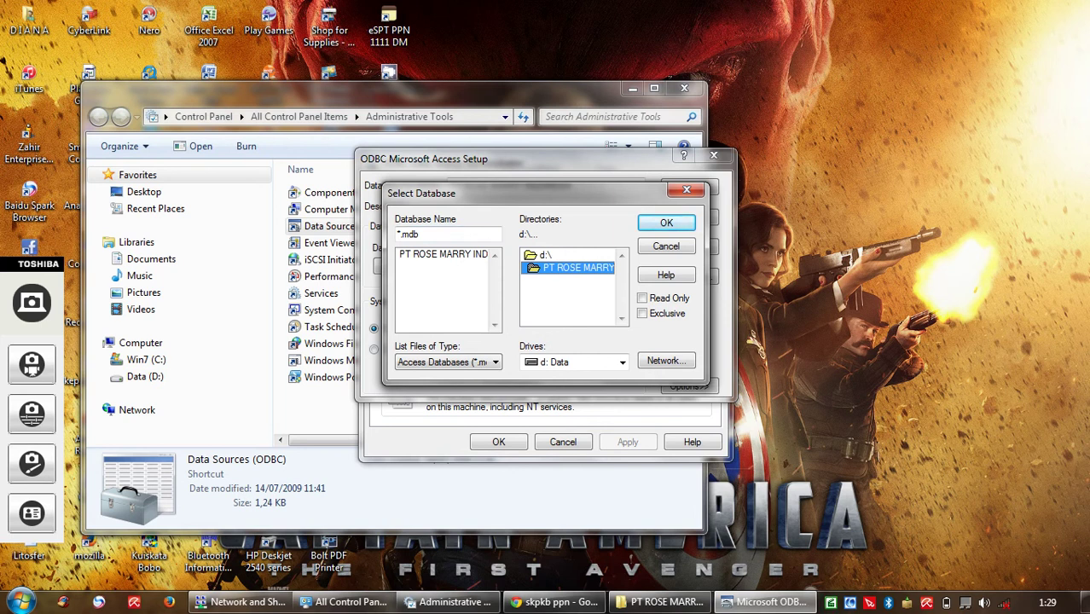
click(443, 254)
key(Return)
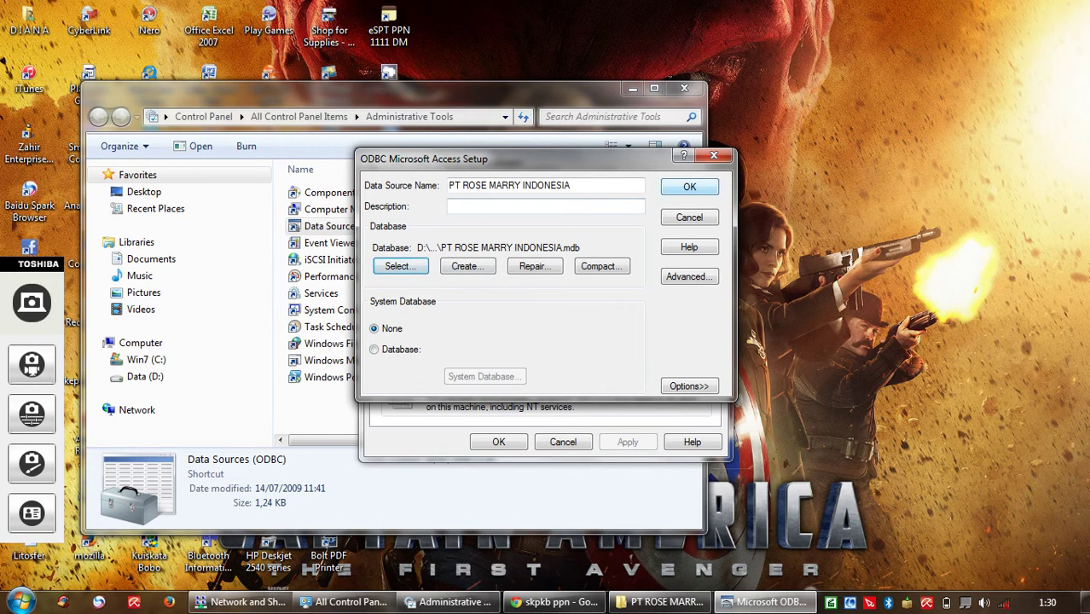
Step: Save the DSN, replacing the existing one, and close the ODBC administrator and Administrative Tools
click(689, 187)
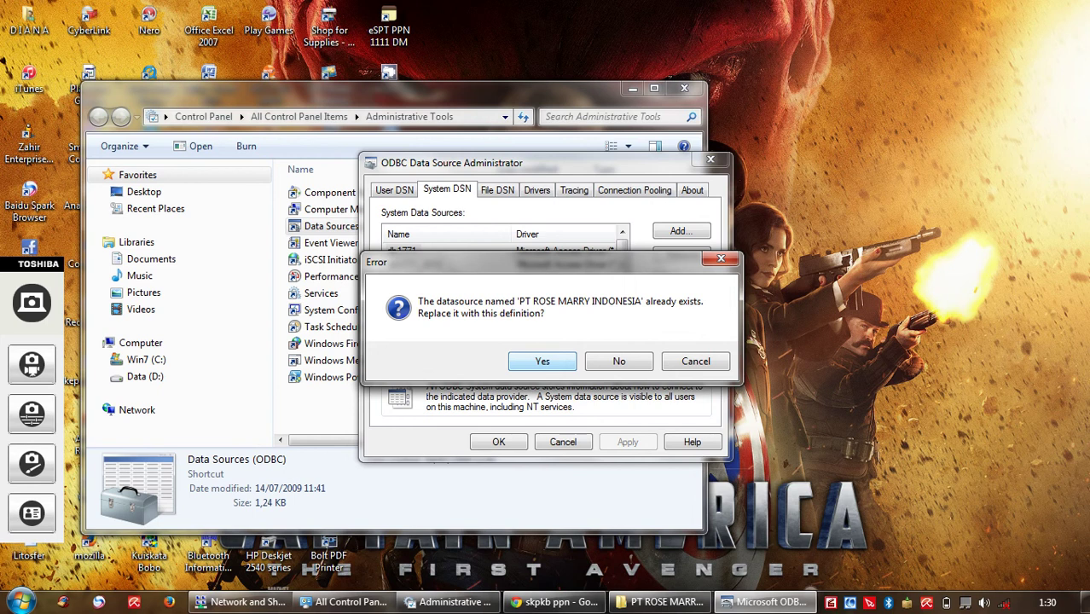
key(Return)
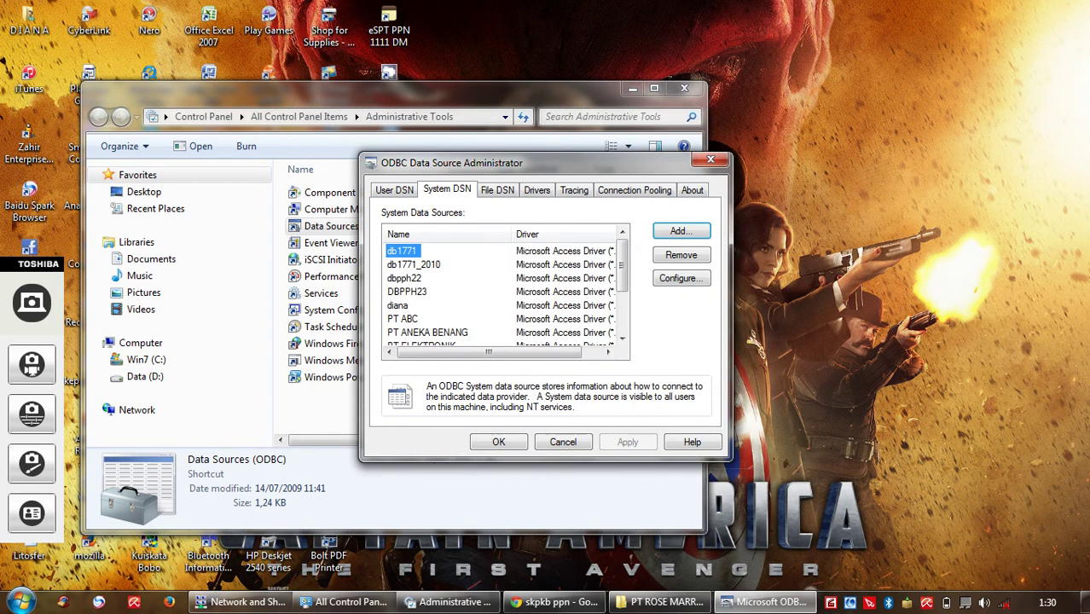
key(Return)
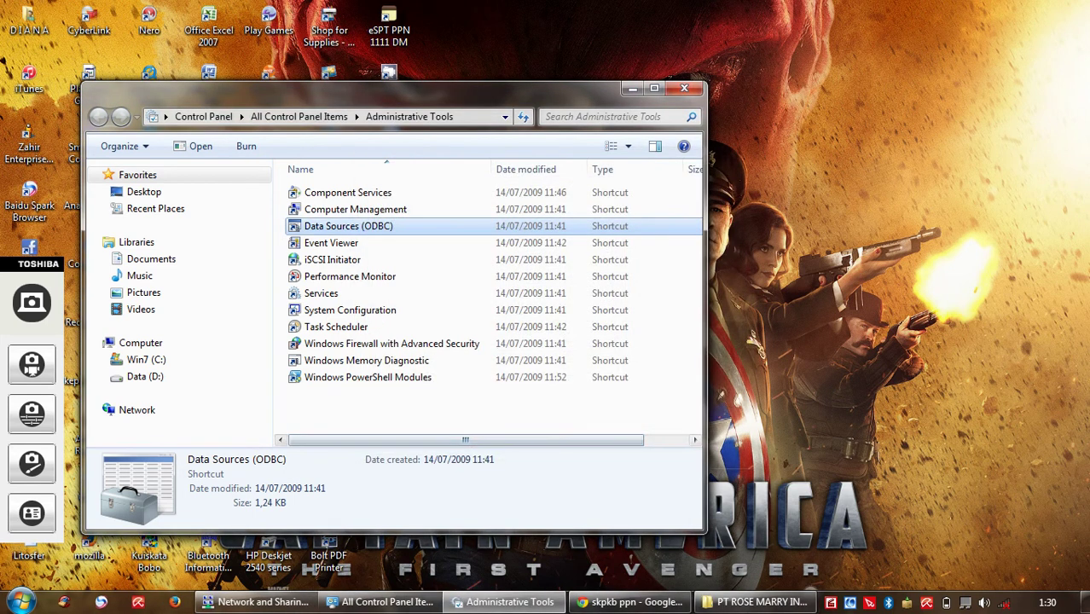
click(632, 89)
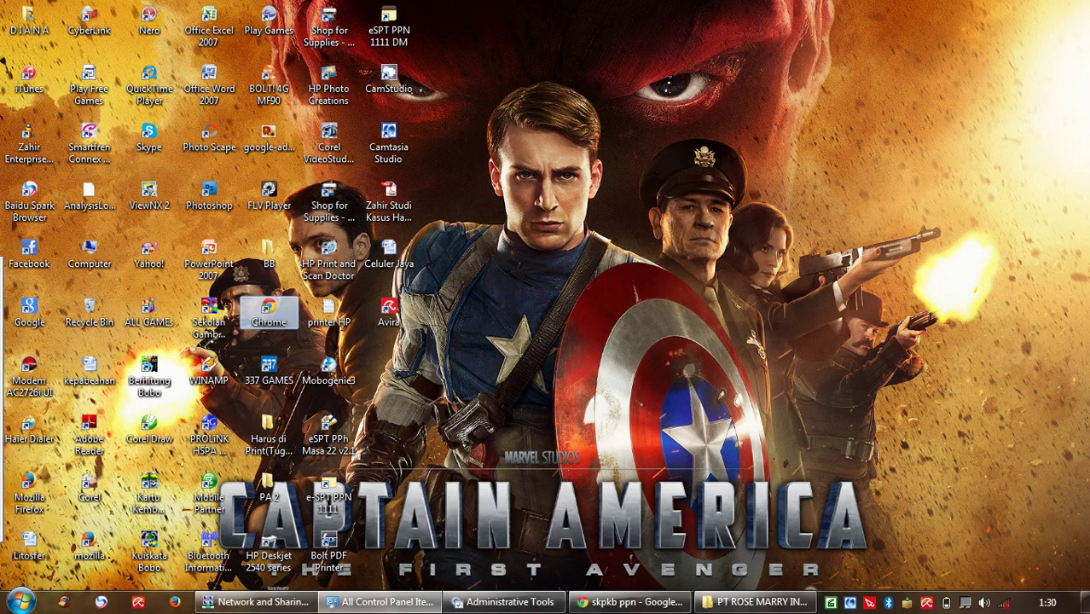
Step: Browse the Start menu's All Programs list, then close the menu
click(21, 602)
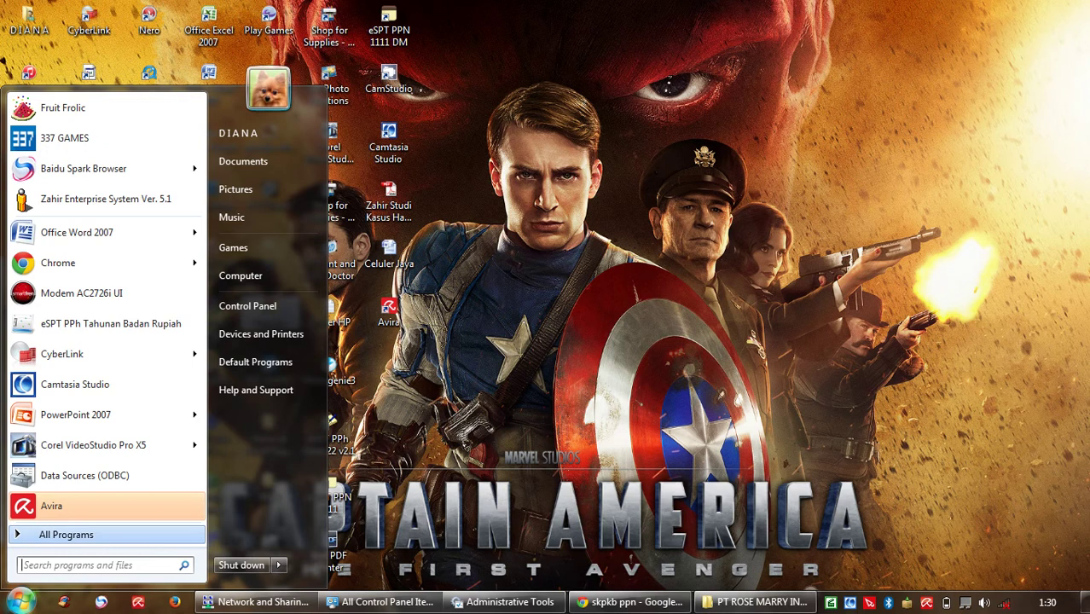
click(51, 535)
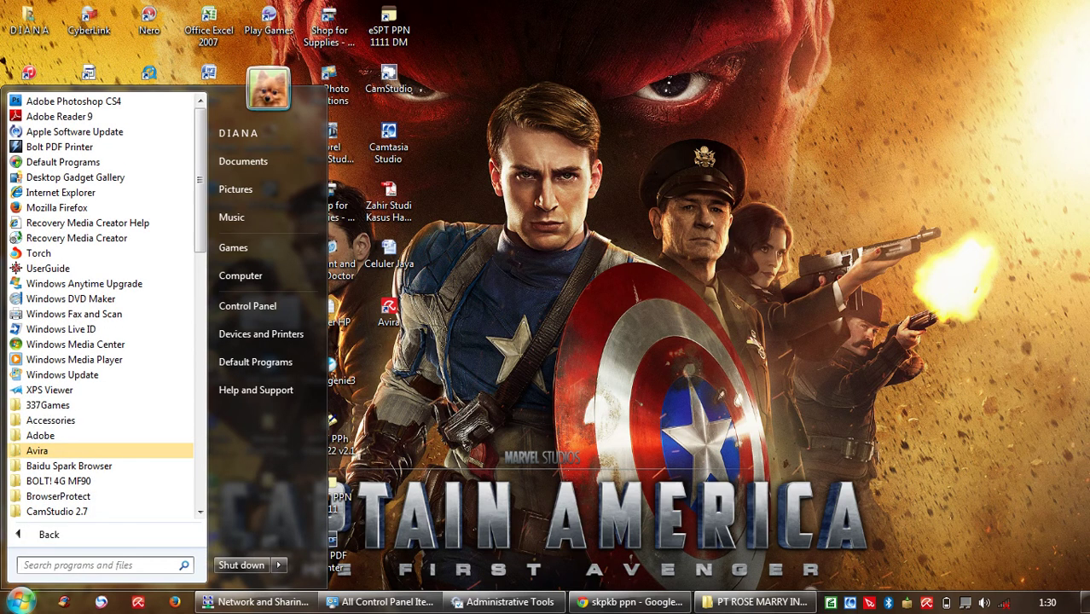
click(49, 535)
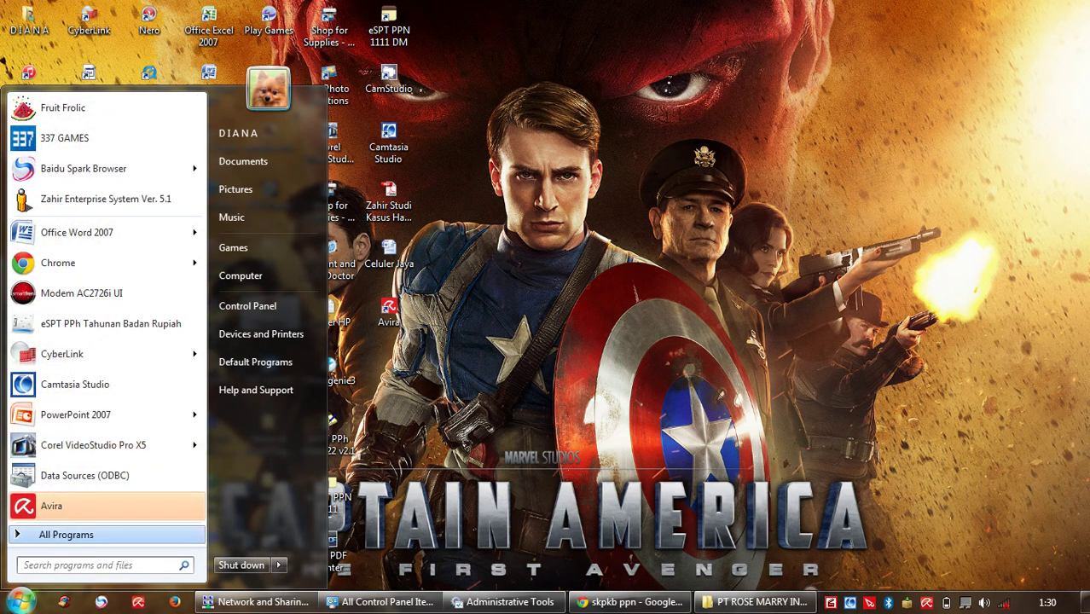
click(49, 535)
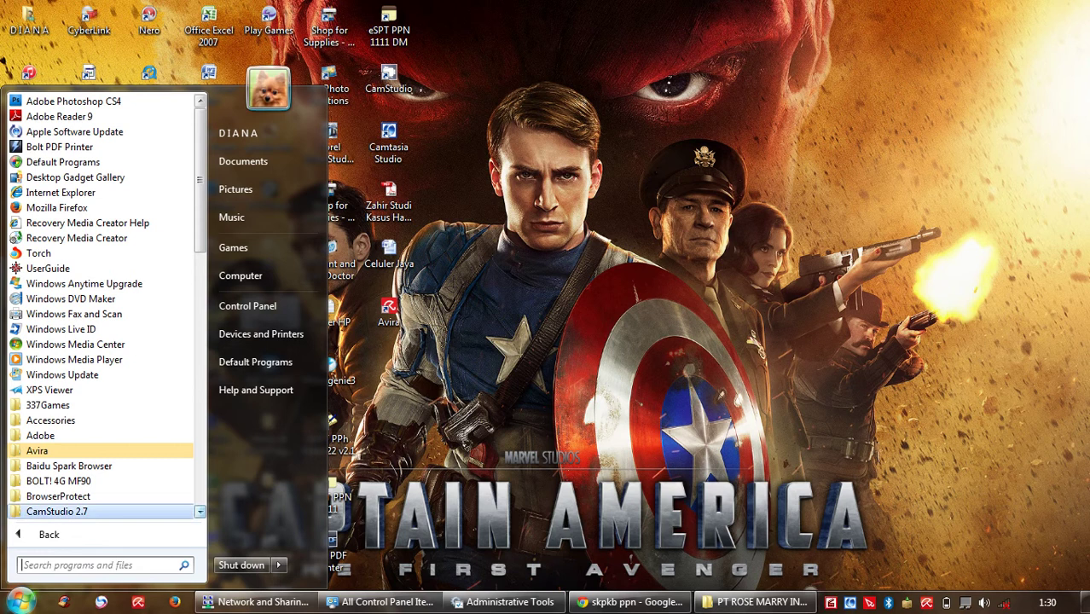
scroll(200, 512, down, 1)
click(200, 512)
click(200, 512)
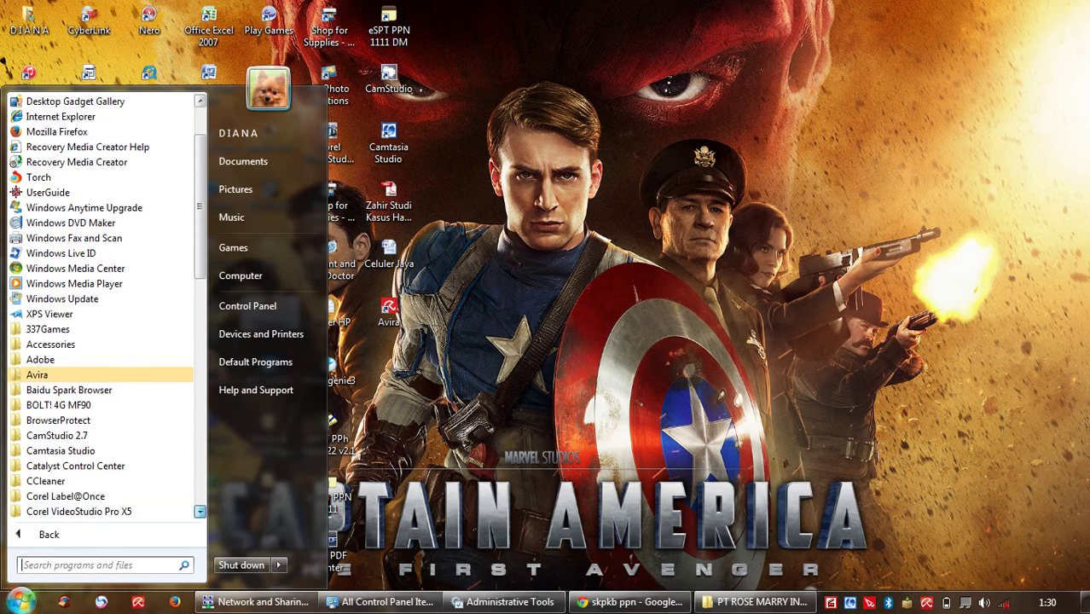
click(200, 512)
click(200, 511)
click(200, 512)
click(266, 307)
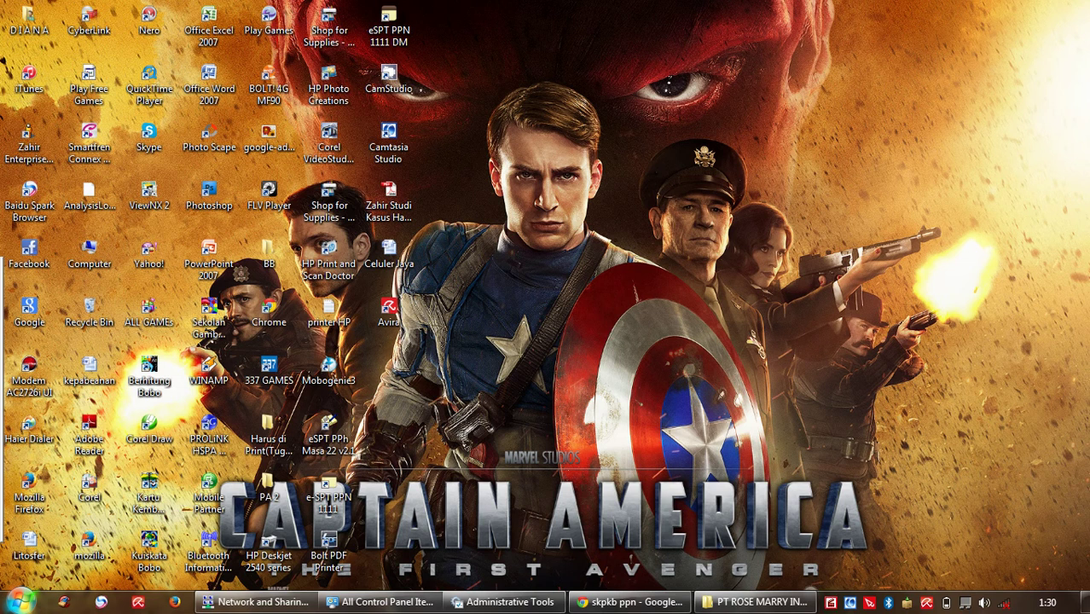
Step: Launch eSPT PPh Masa Pasal 23-26 from All Programs > eSPT PPh Masa > Pasal 23-26 v1.0
click(18, 602)
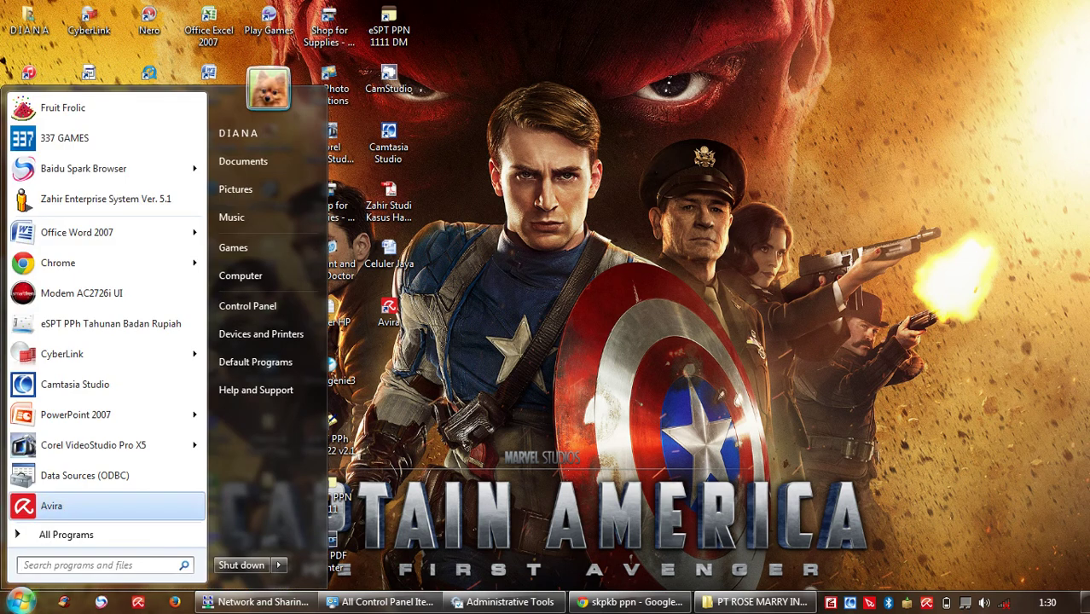
click(65, 534)
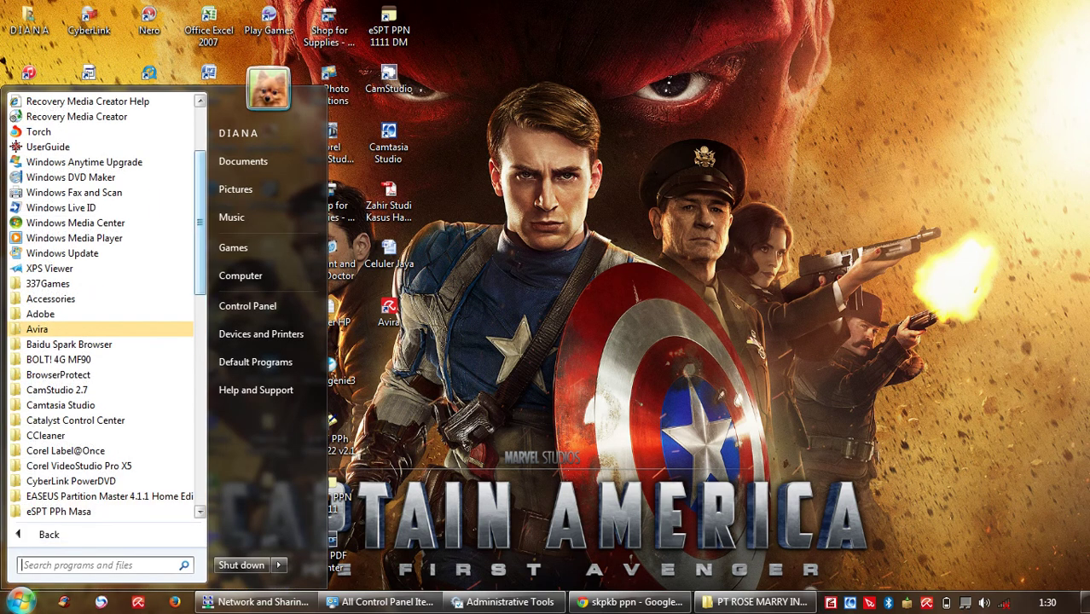
scroll(128, 307, down, 4)
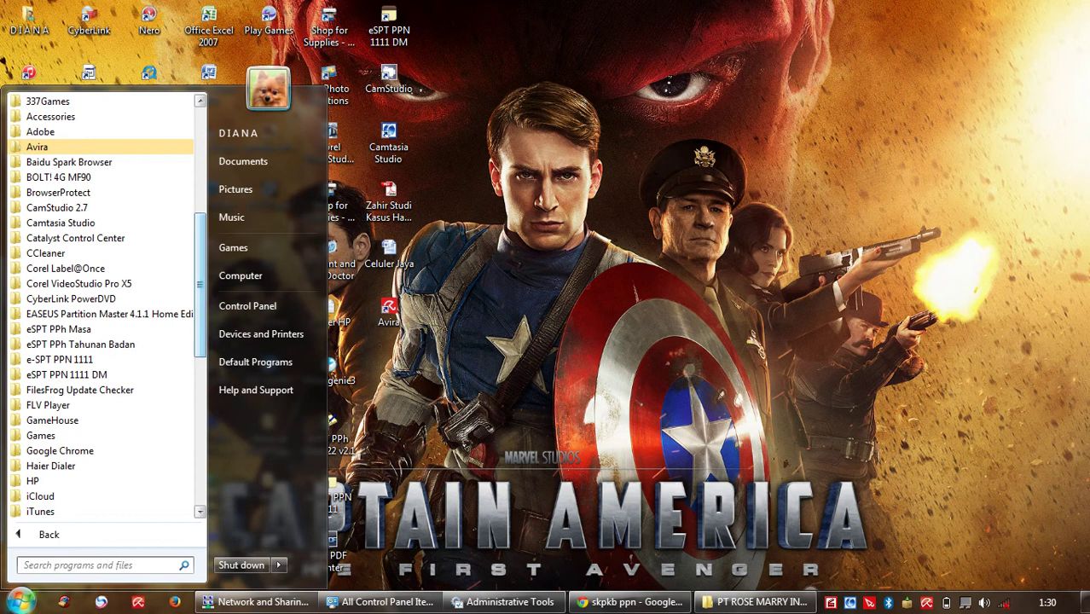
click(60, 329)
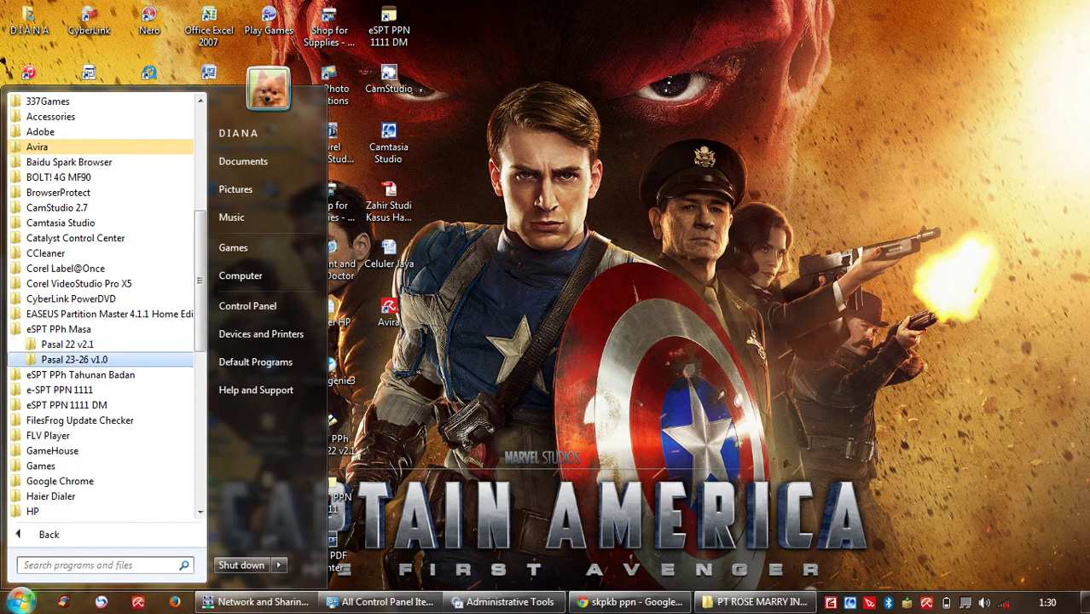
click(74, 359)
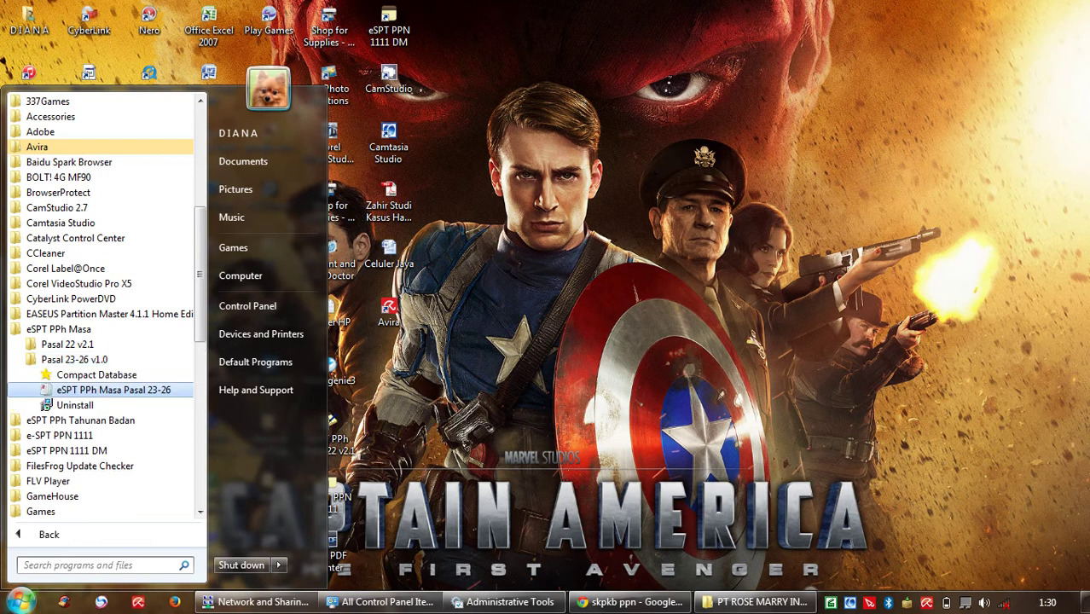
click(114, 390)
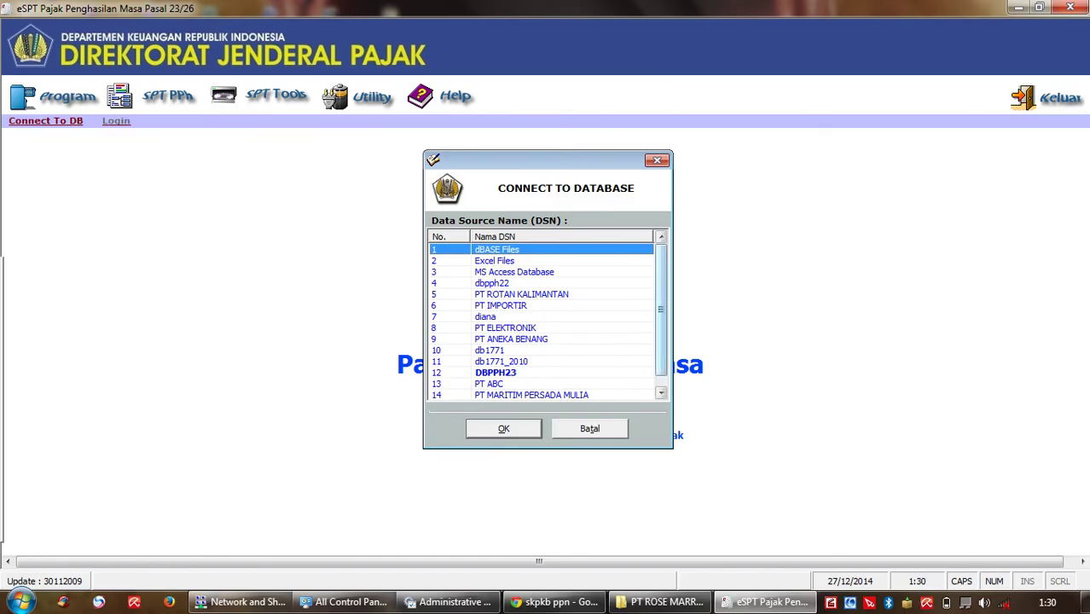
Step: Connect to the PT ROSE MARRY INDONESIA DSN and enter the company's NPWP to open its profile
scroll(546, 322, down, 1)
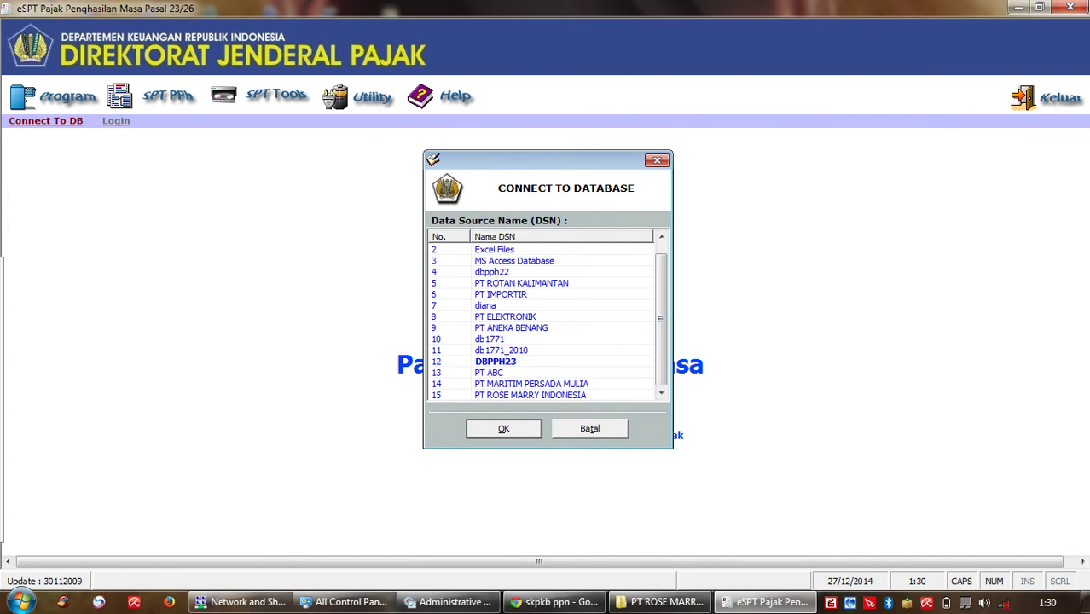
click(529, 395)
key(Tab)
key(Return)
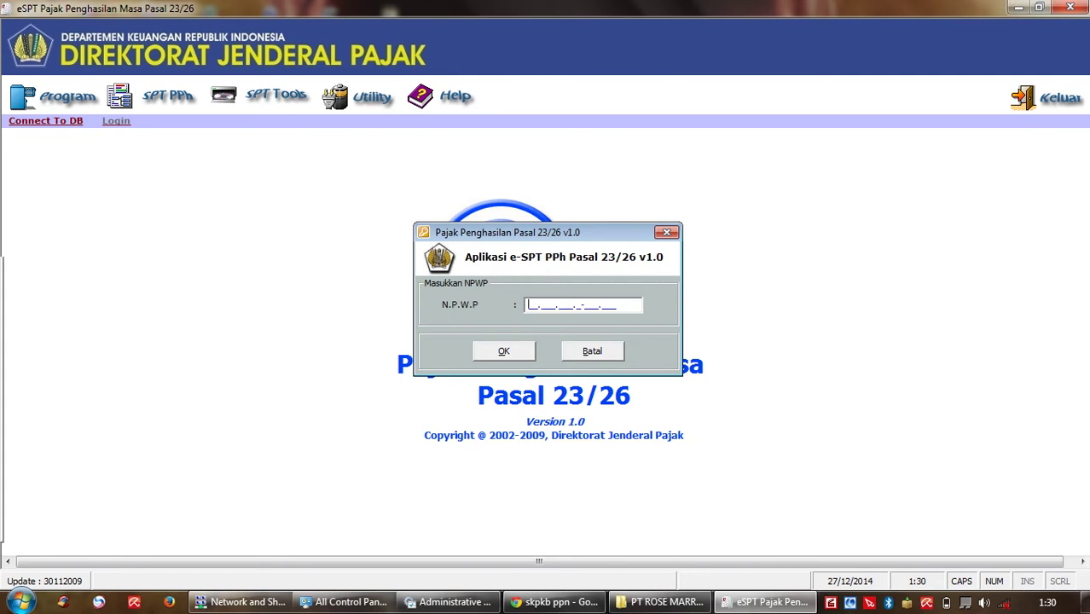
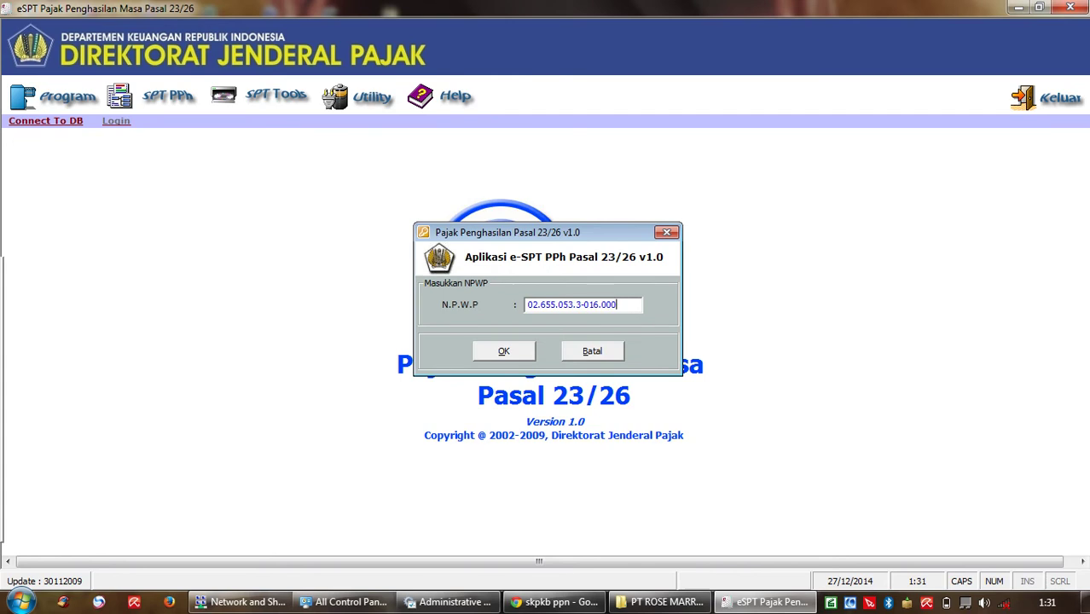
key(Return)
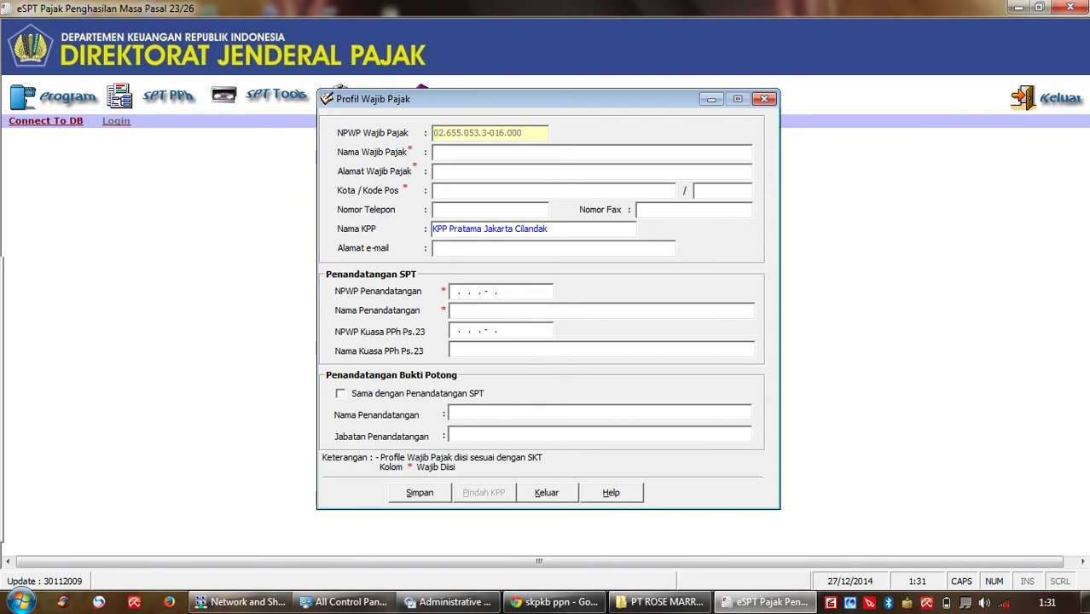
Step: Enter the taxpayer's name, street address and city JAKARTA SELATAN
key(Tab)
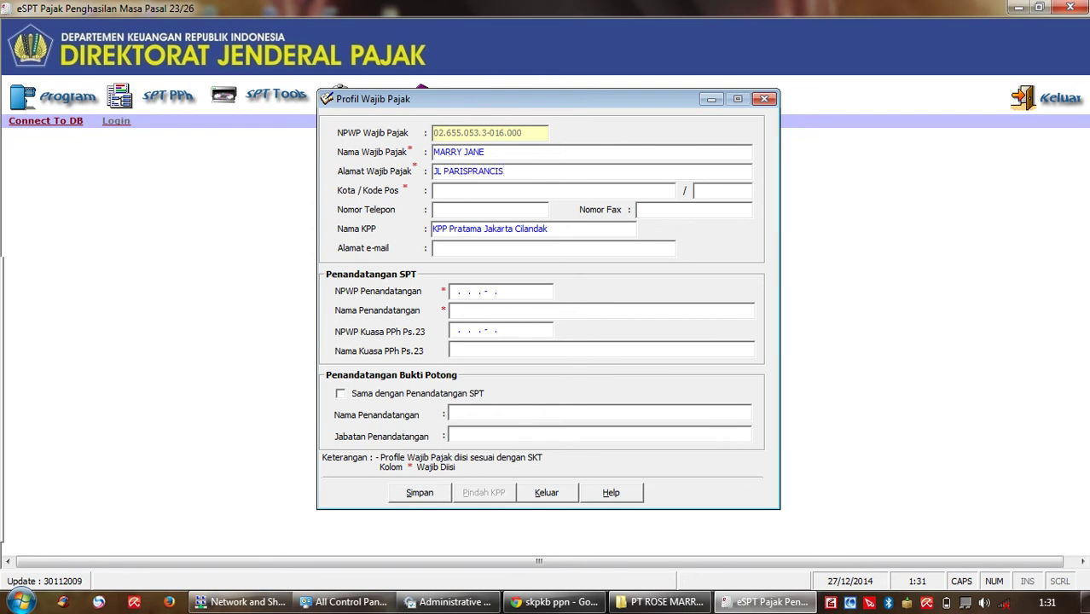
text(JAKARTASELATA)
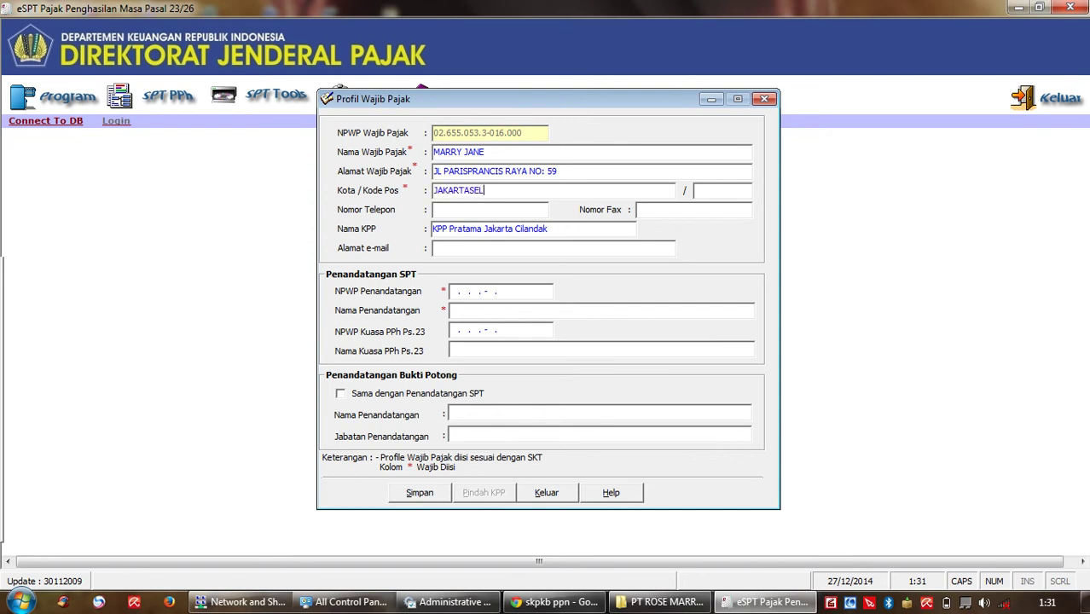
key(BackSpace)
key(BackSpace)
key(BackSpace)
key(BackSpace)
key(BackSpace)
key(BackSpace)
text(SELATAN)
Step: Remove stray digits from the city, fill in the postal code and begin the phone number
text(1657)
key(BackSpace)
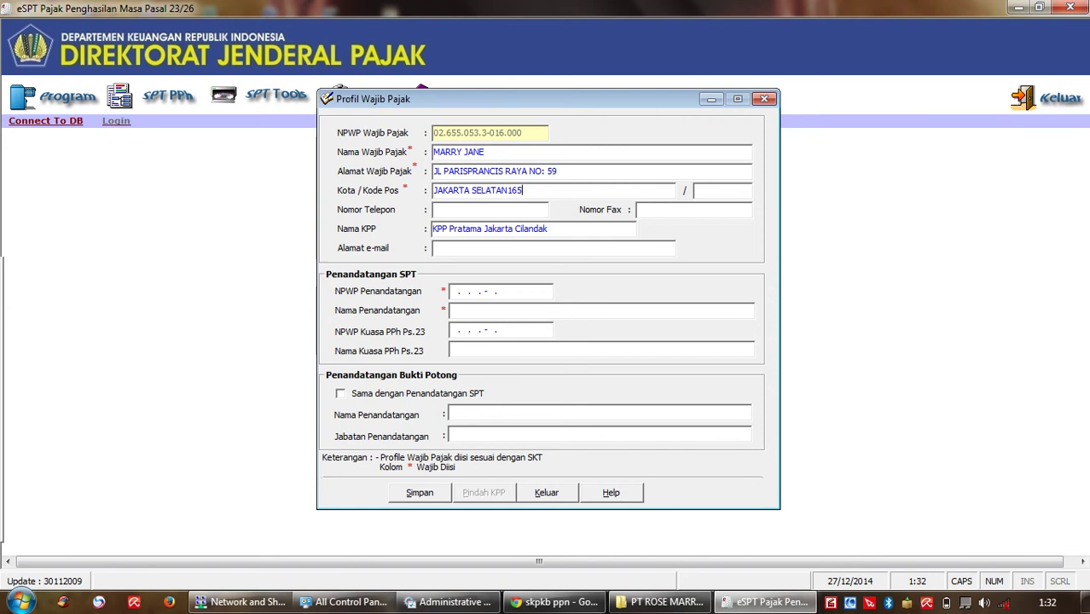
key(BackSpace)
key(BackSpace)
key(BackSpace)
key(Tab)
text(16078)
key(Tab)
text(8771)
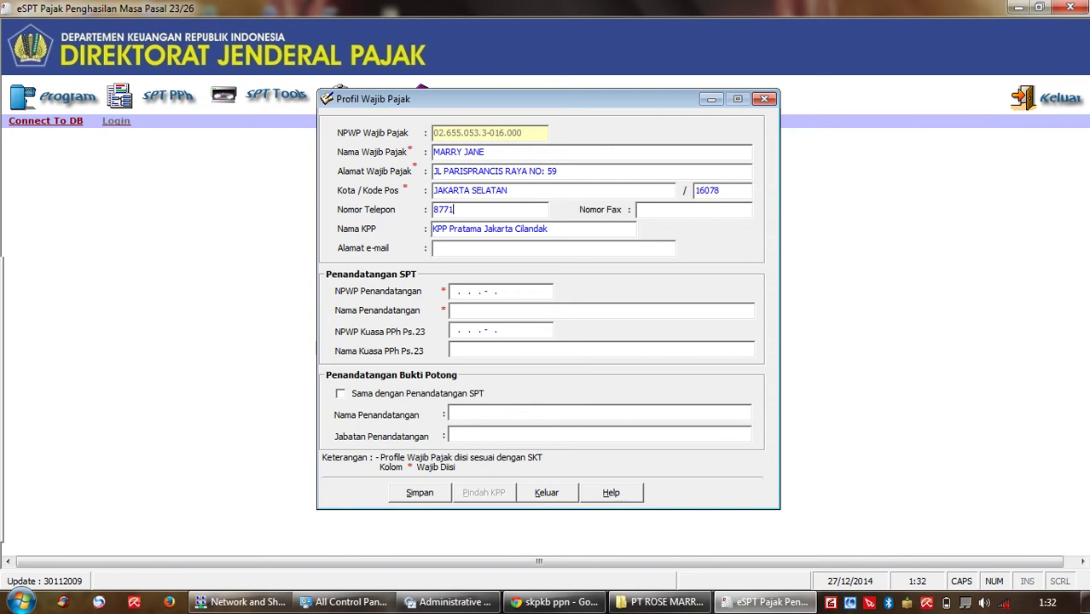
text(1075)
text(-)
Step: Put '-' in the e-mail field and fill in the SPT signer's NPWP and name
click(512, 248)
text(-)
click(502, 291)
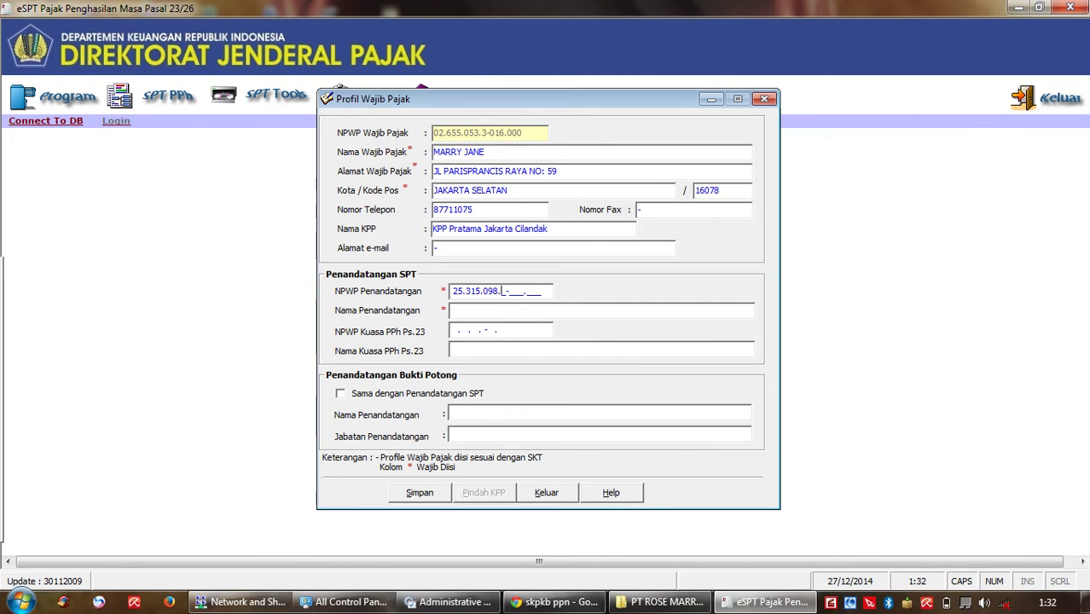
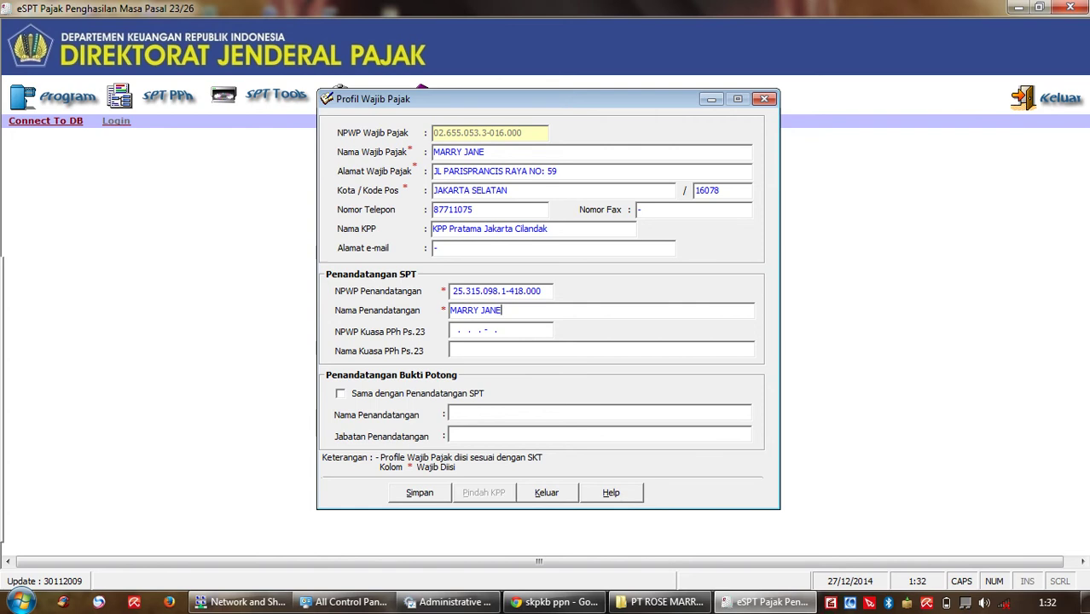
Step: Make the slip signer the same as the SPT signer, titled DIREKTUR, and try saving
click(341, 394)
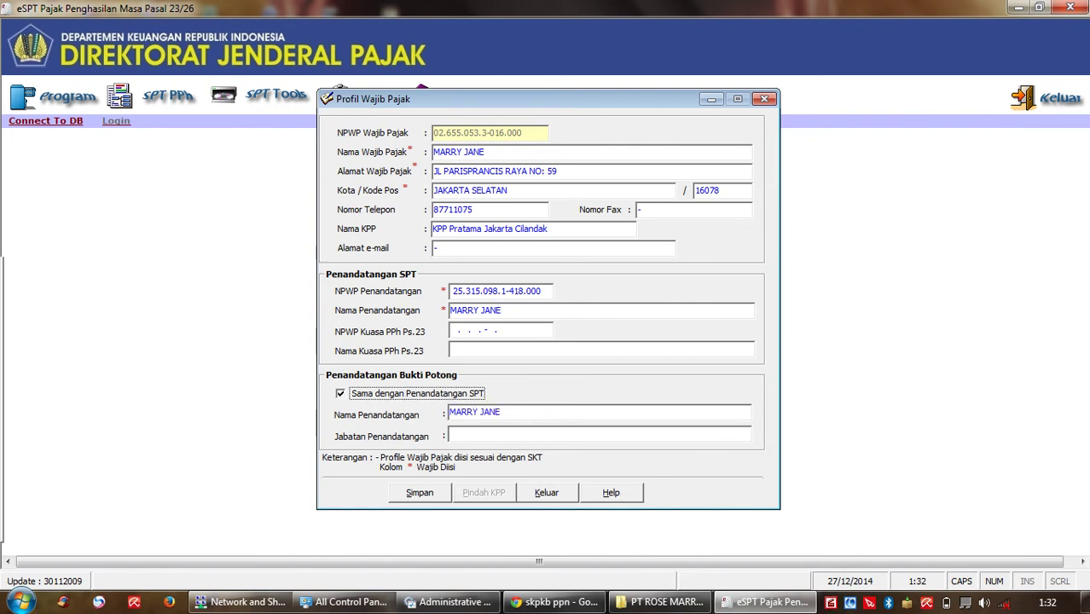
click(512, 435)
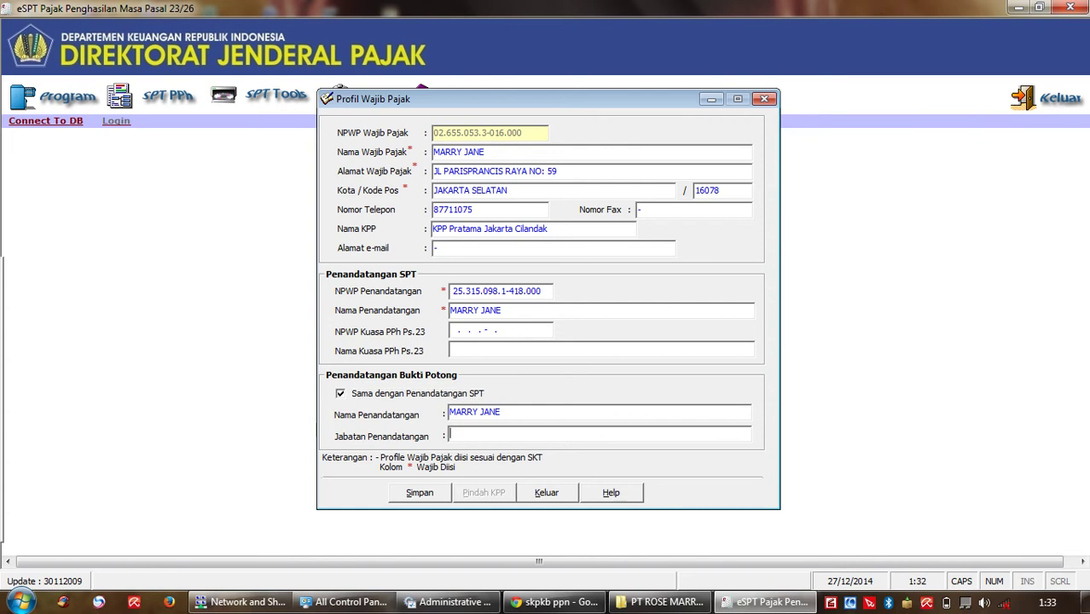
text(DIREKTUR)
key(alt+s)
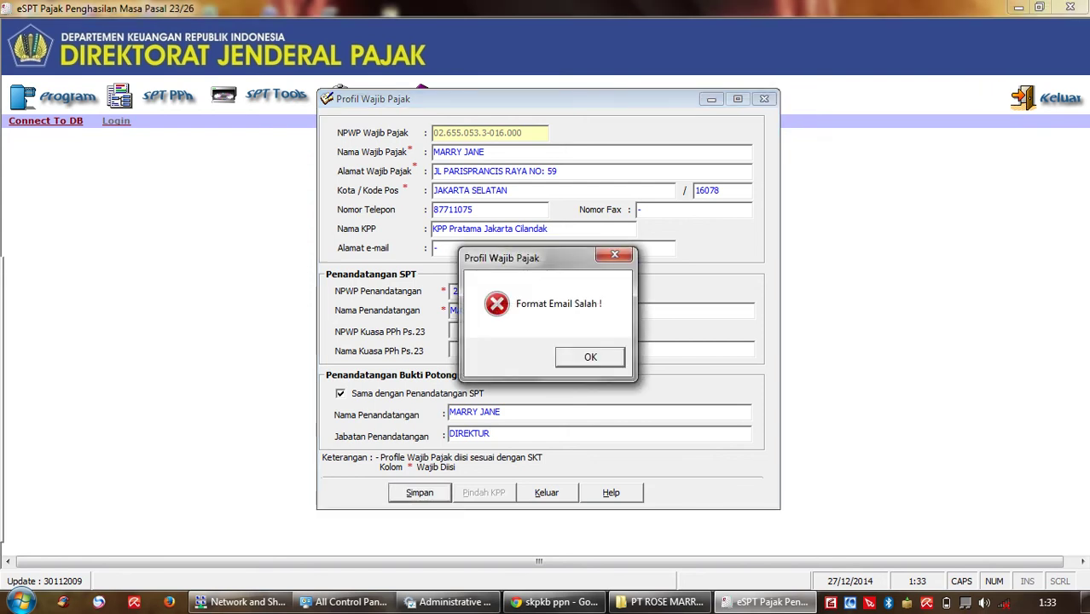
Step: Clear the dash from the e-mail, save the taxpayer profile, and enter the administrator user name
key(Return)
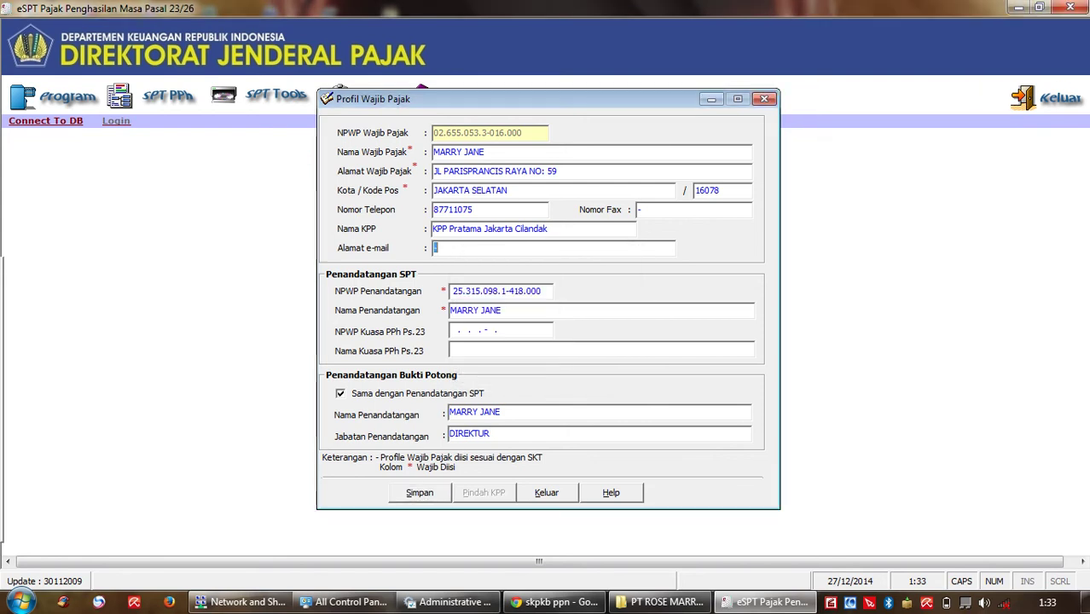
key(BackSpace)
key(alt+s)
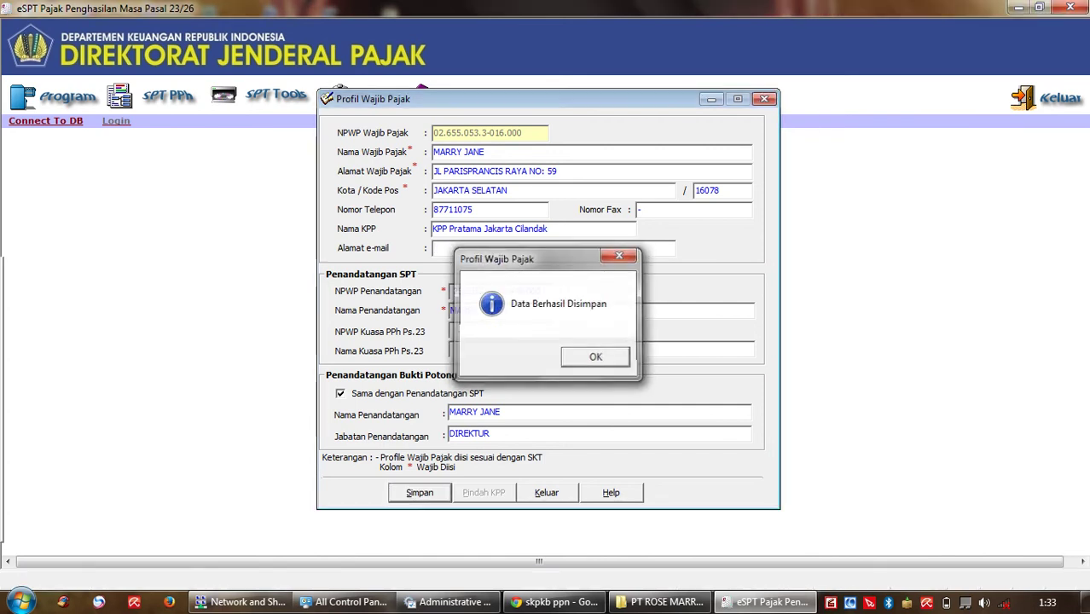
key(Return)
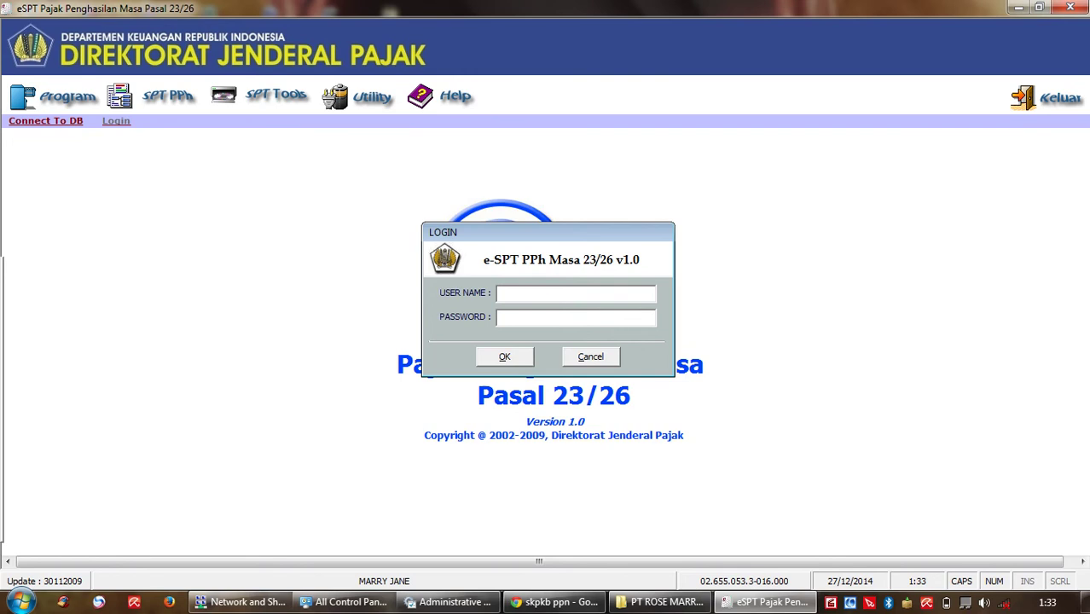
text(ADMINISTRATOR)
key(Tab)
Step: Submit the administrator login and connect to the PT ROSE MARRY INDONESIA database
text(***)
key(Return)
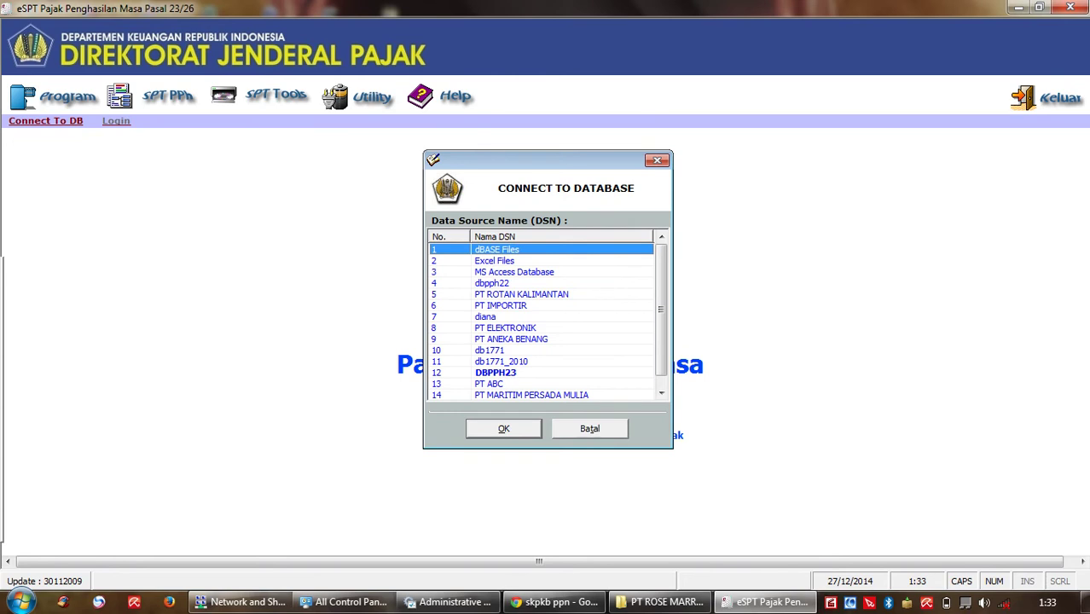
scroll(661, 315, down, 1)
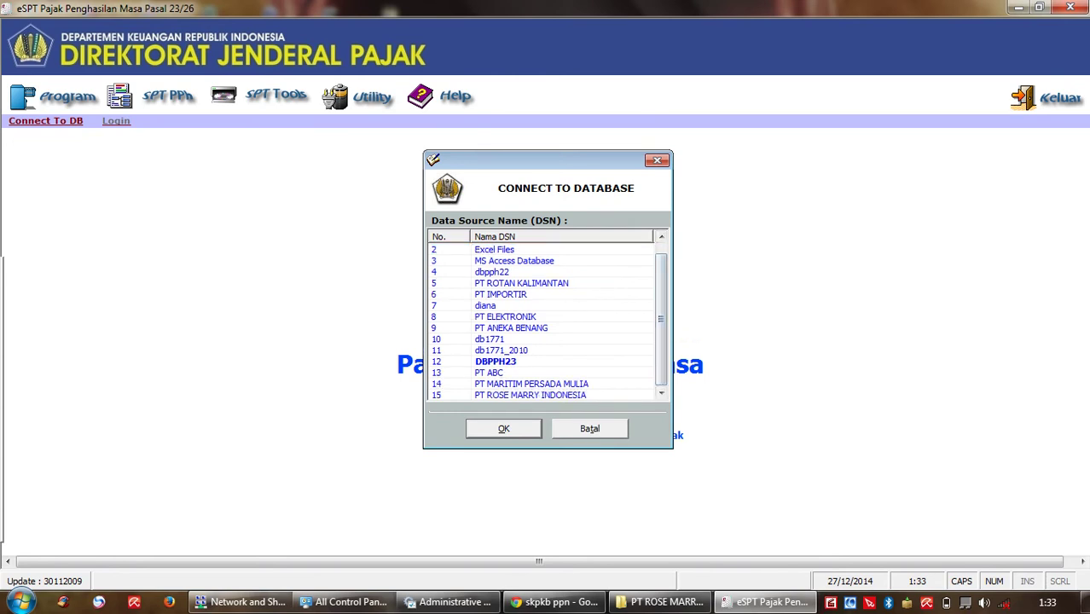
double_click(530, 395)
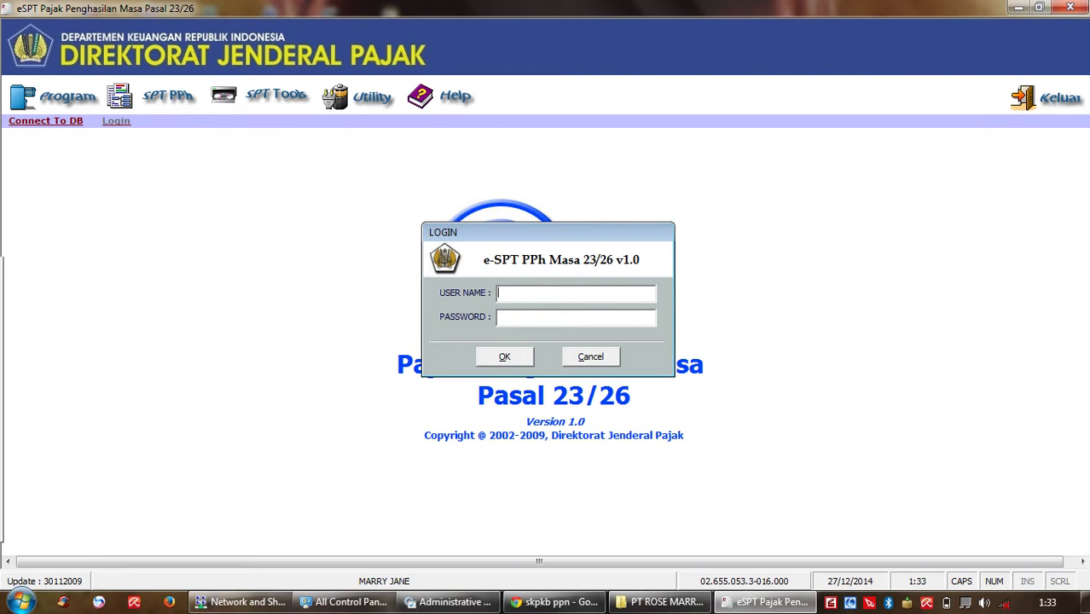
Step: Log in to the database with the administrator user name and password
text(ADMINISTRATOR)
key(Tab)
text(***)
key(Return)
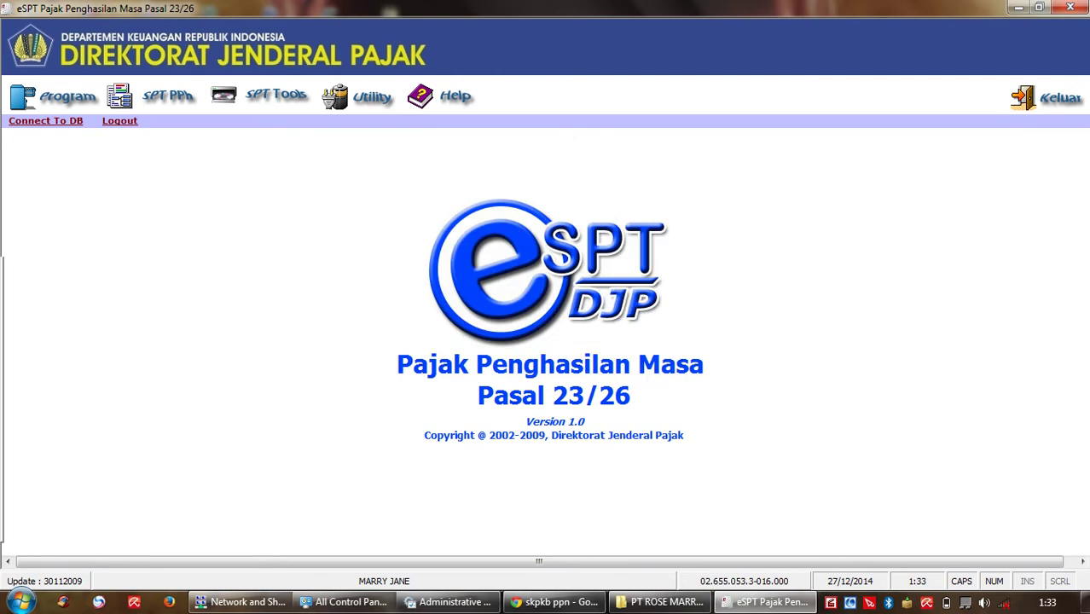
click(56, 96)
Step: Create a new SPT PPh 23/26 for tax period July 2014, correction 0
key(Up)
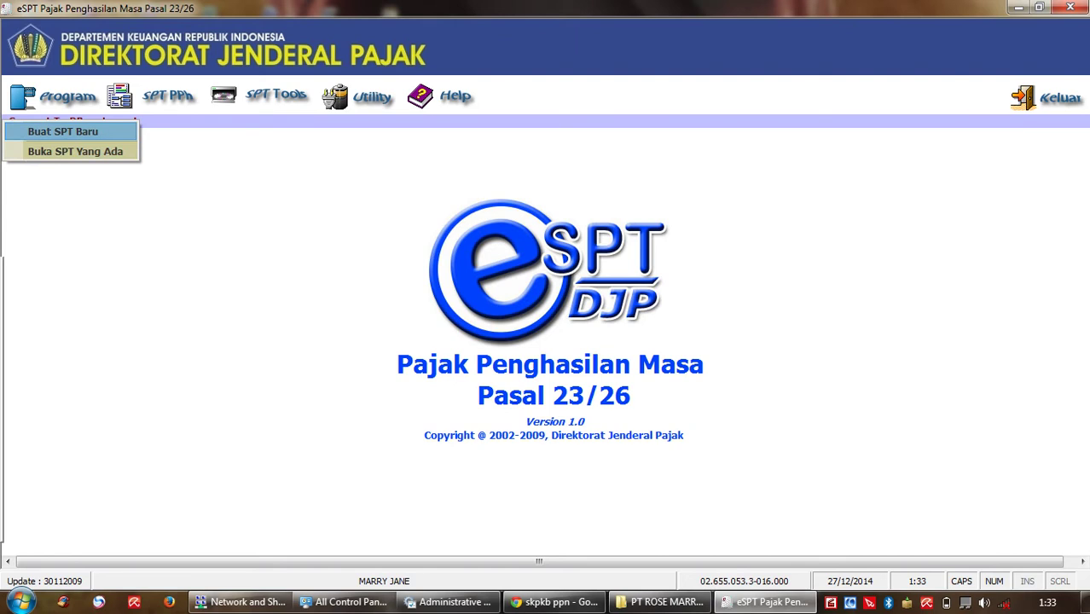
key(Return)
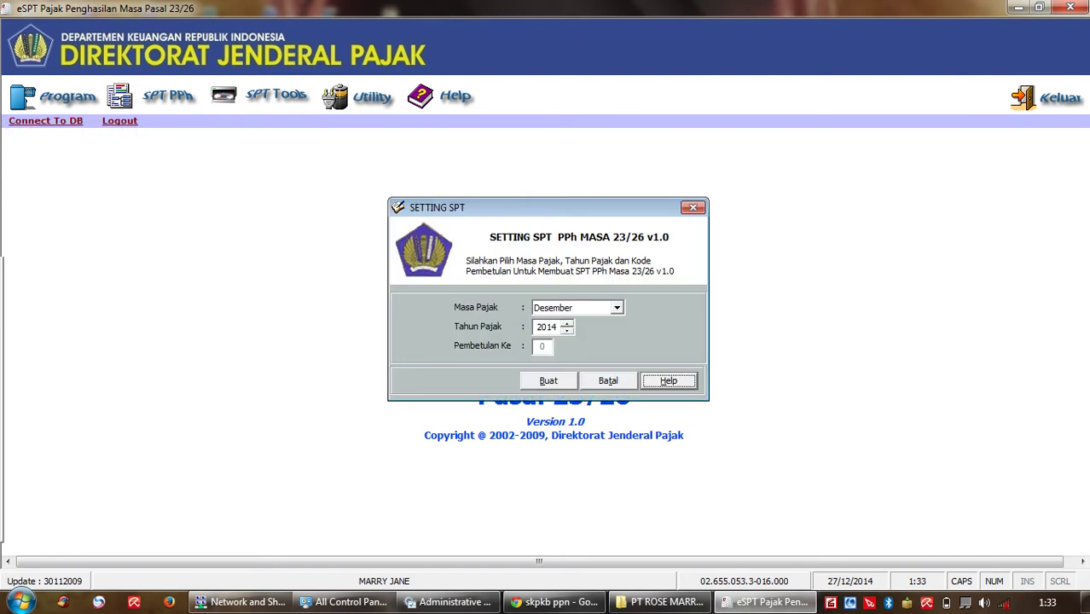
key(alt+Down)
key(Up)
key(Up)
key(Up)
key(Up)
key(Up)
key(Return)
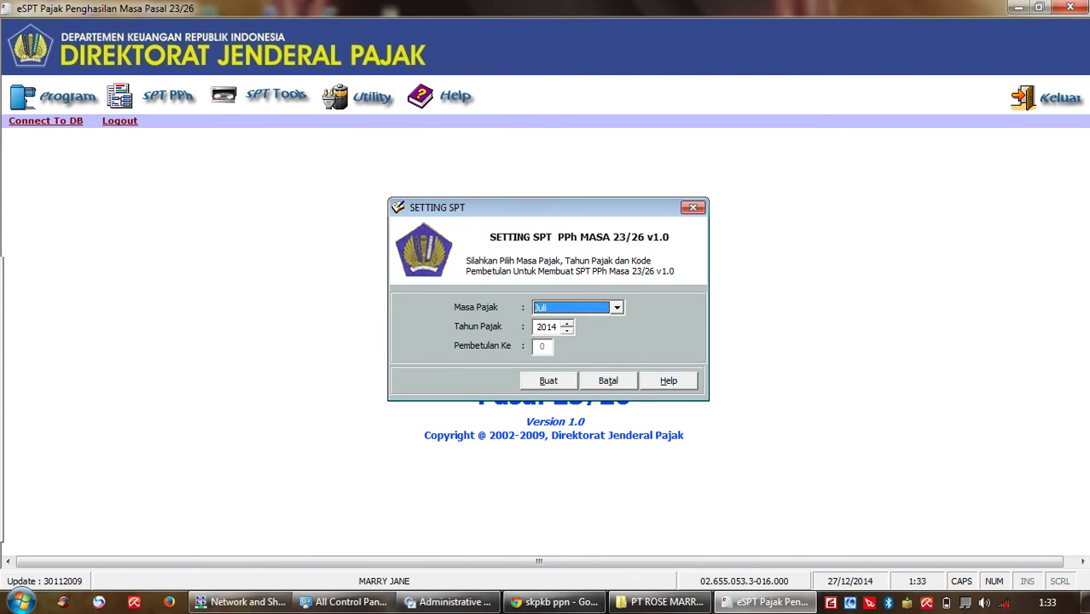
key(alt+b)
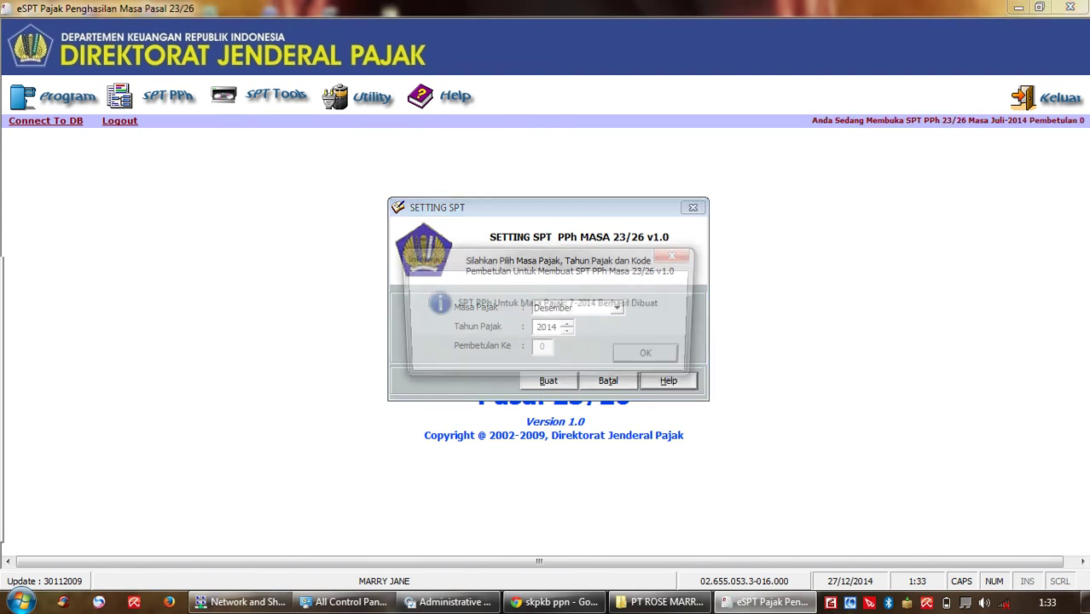
key(Return)
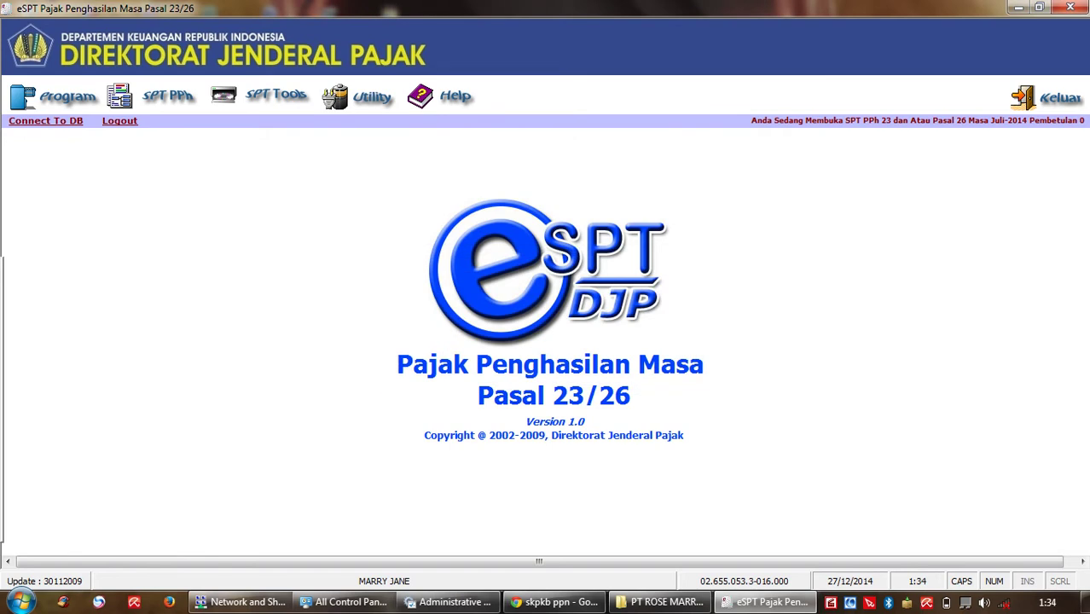
click(162, 97)
Step: Open a new PPh Pasal 23 withholding slip, 000001/PPH23
key(Down)
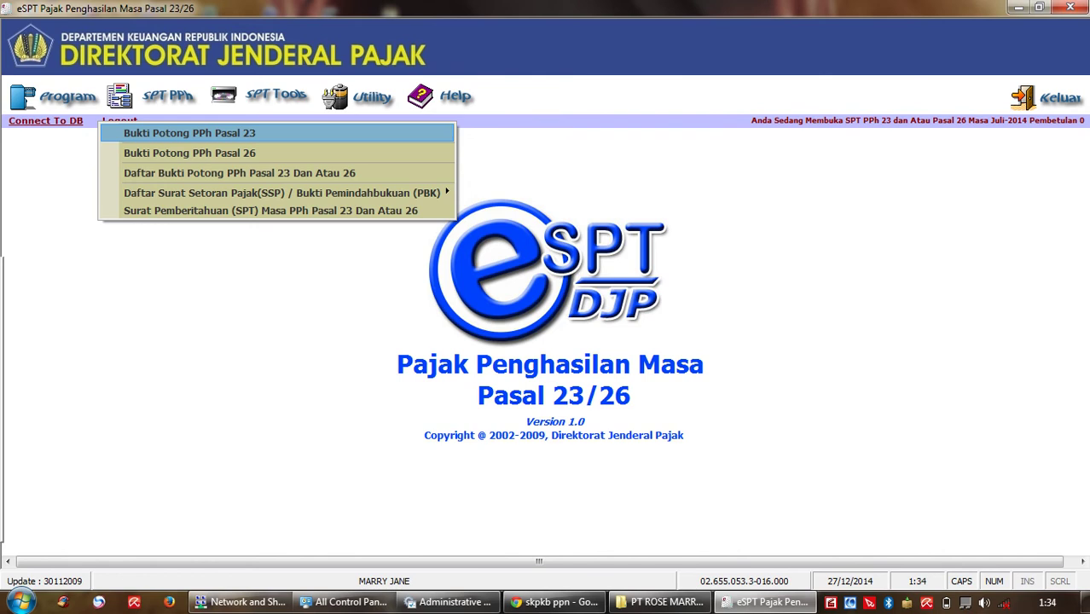
key(Return)
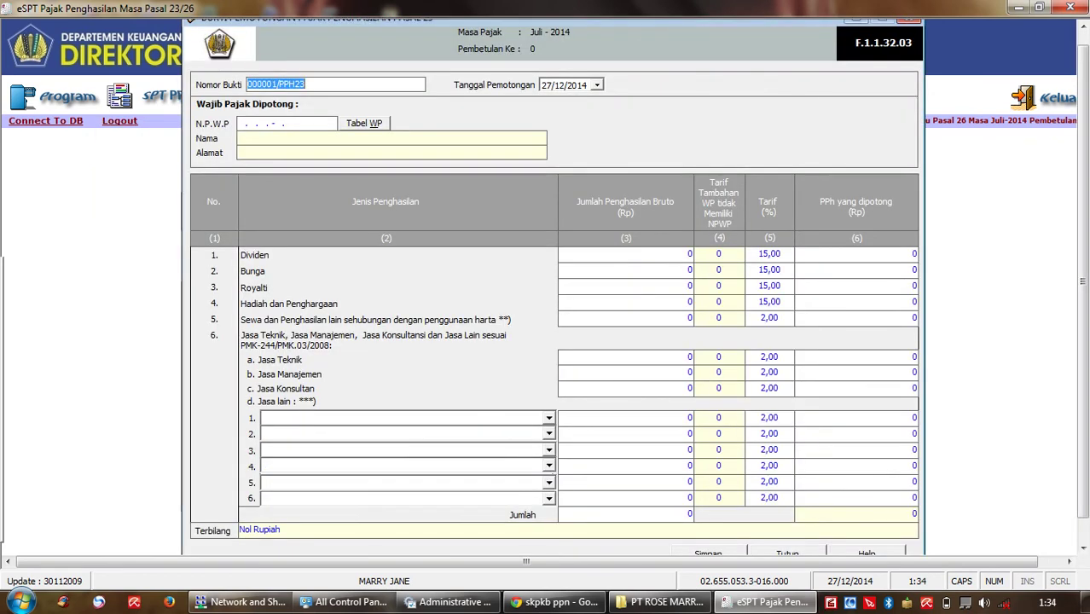
click(597, 85)
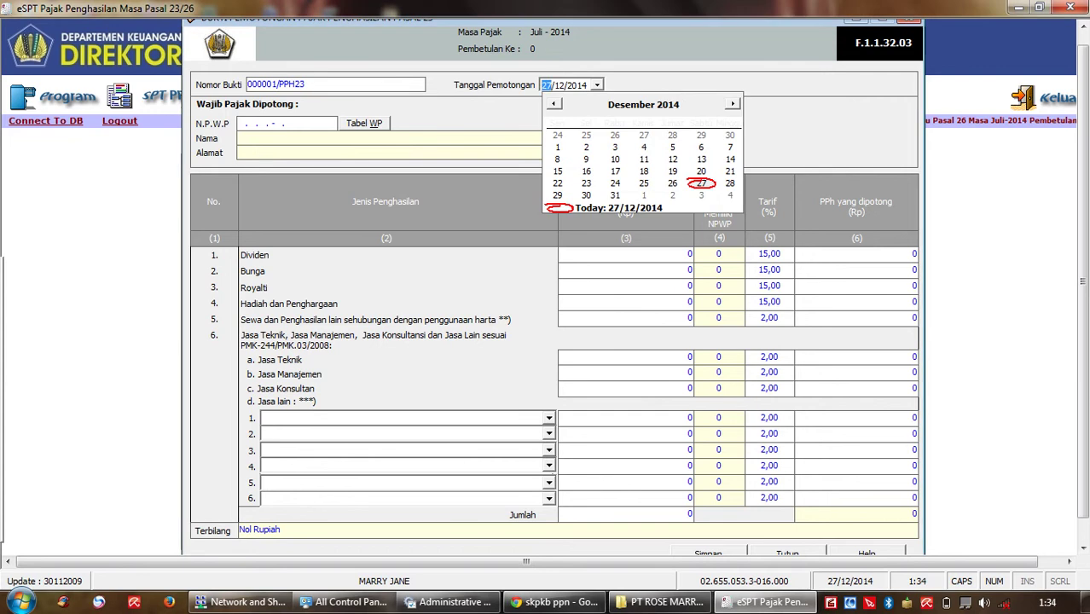
click(597, 85)
click(597, 85)
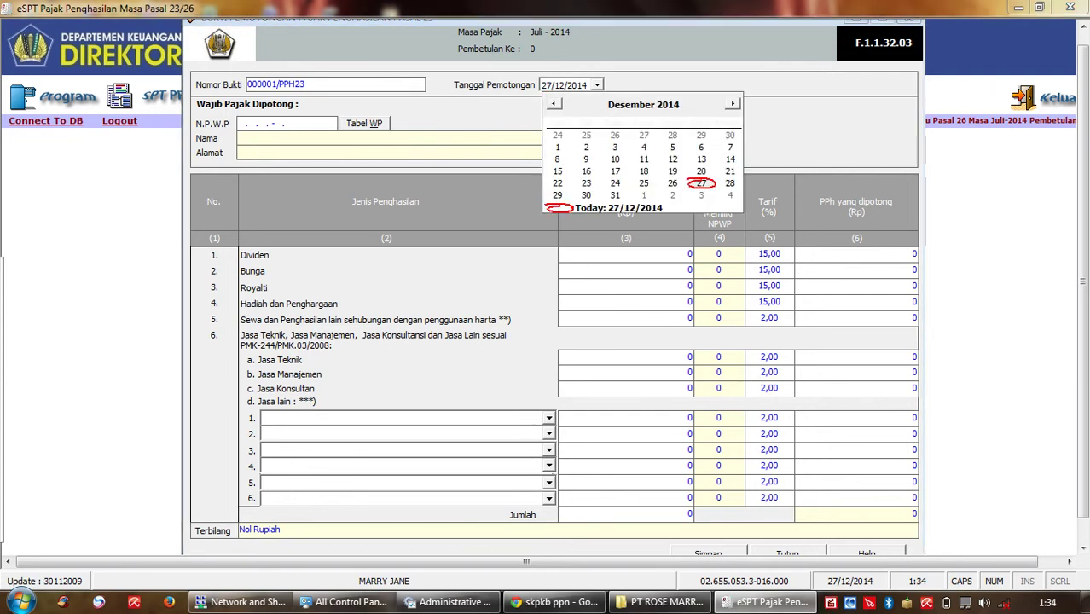
Step: Set the slip's withholding date to 01/07/2014
click(554, 103)
click(553, 103)
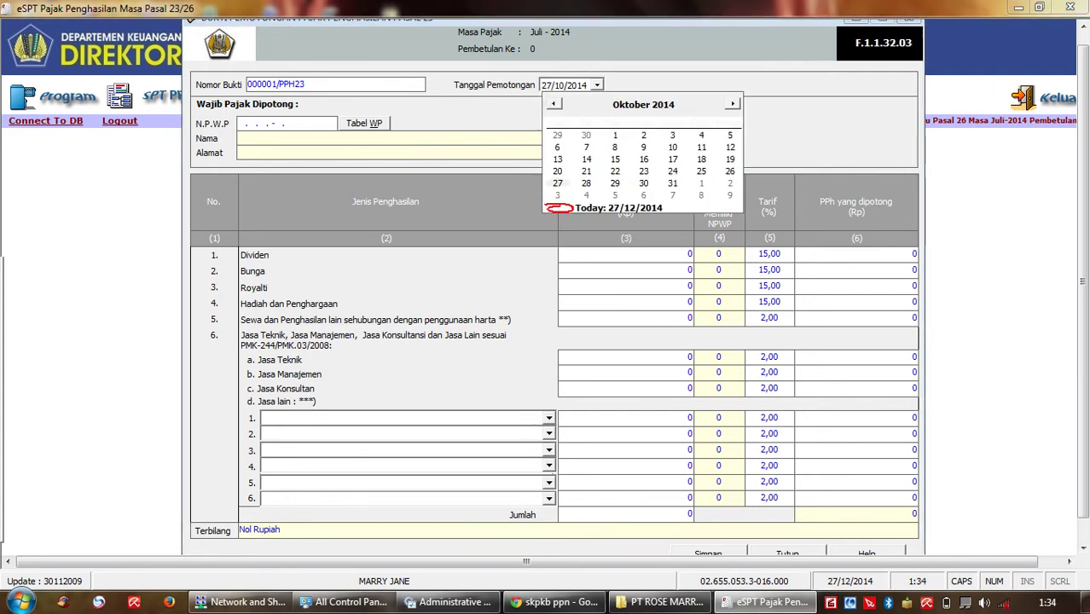
click(553, 103)
click(553, 103)
click(554, 103)
click(553, 104)
click(553, 103)
click(554, 103)
click(554, 104)
click(554, 103)
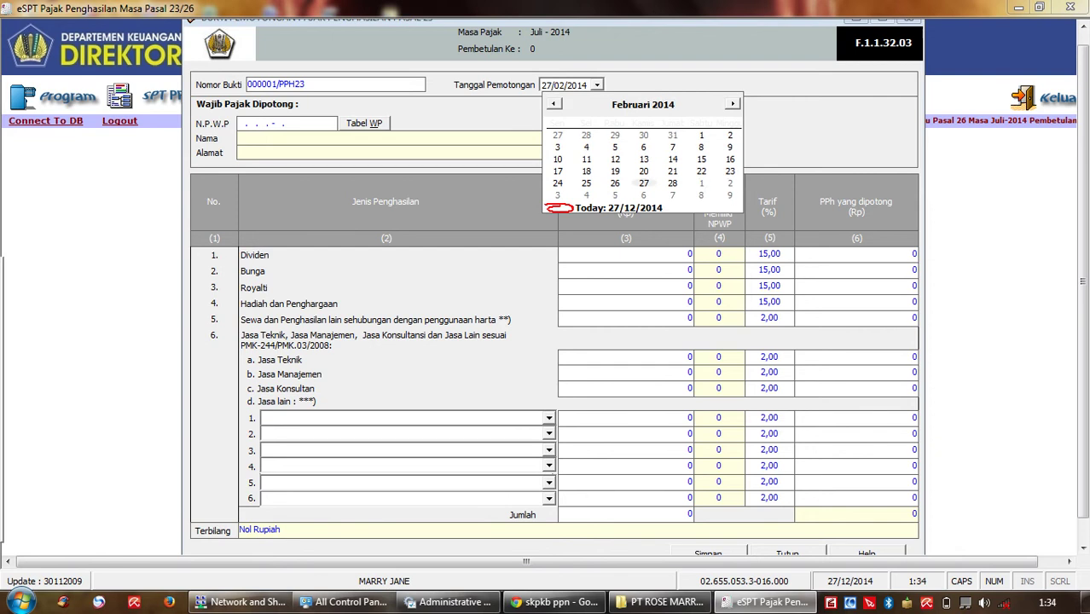
click(554, 103)
click(554, 103)
click(731, 103)
click(732, 103)
click(732, 104)
click(732, 103)
click(732, 104)
click(732, 103)
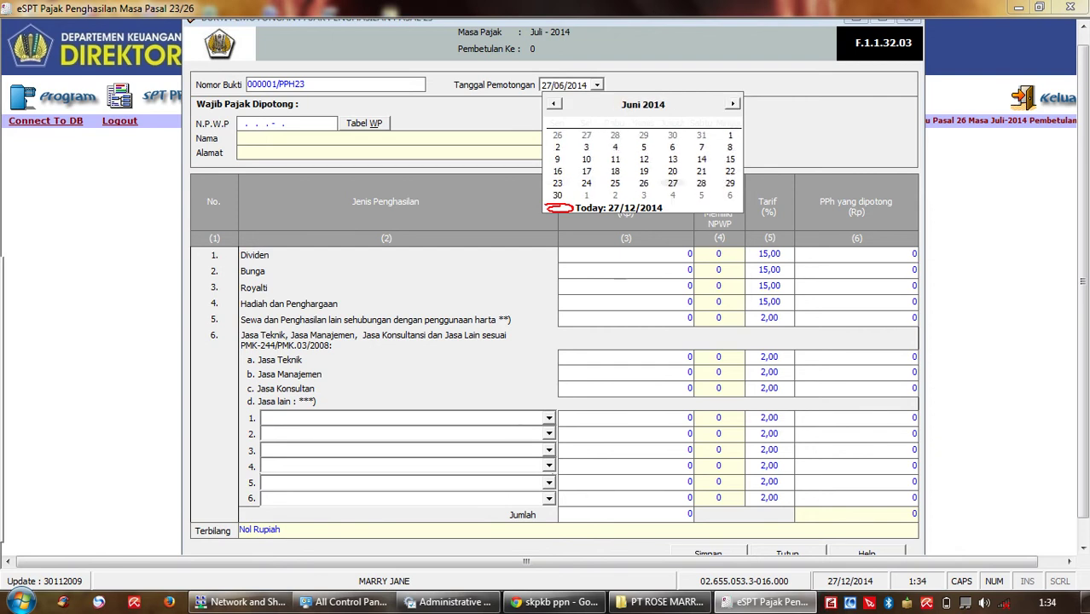
click(732, 103)
click(586, 135)
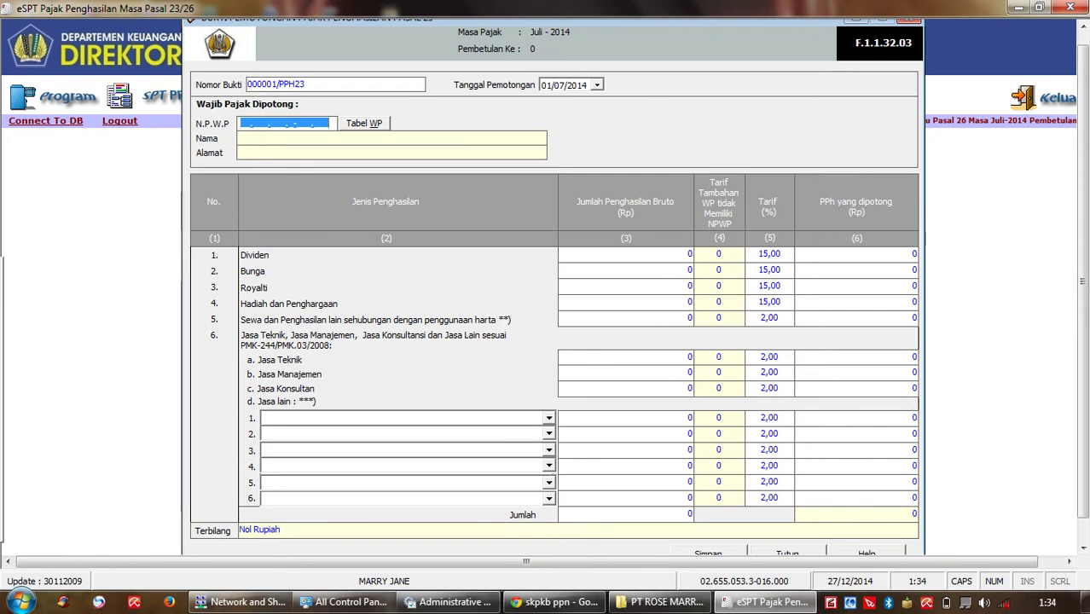
key(alt+w)
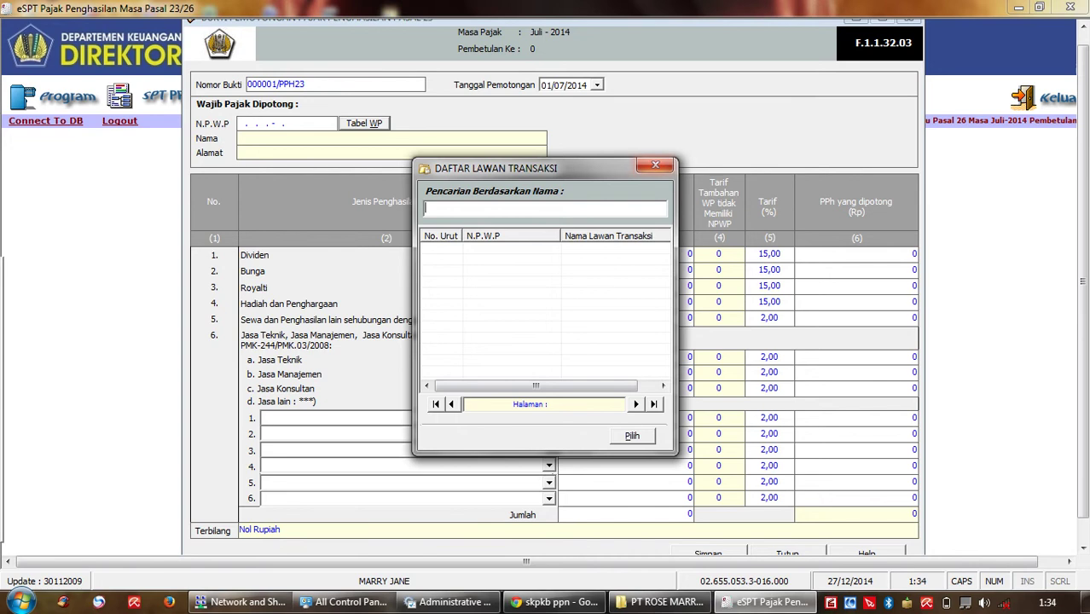
Step: Enter the withholdee's NPWP on the slip and accept that it is unregistered
click(655, 165)
click(243, 124)
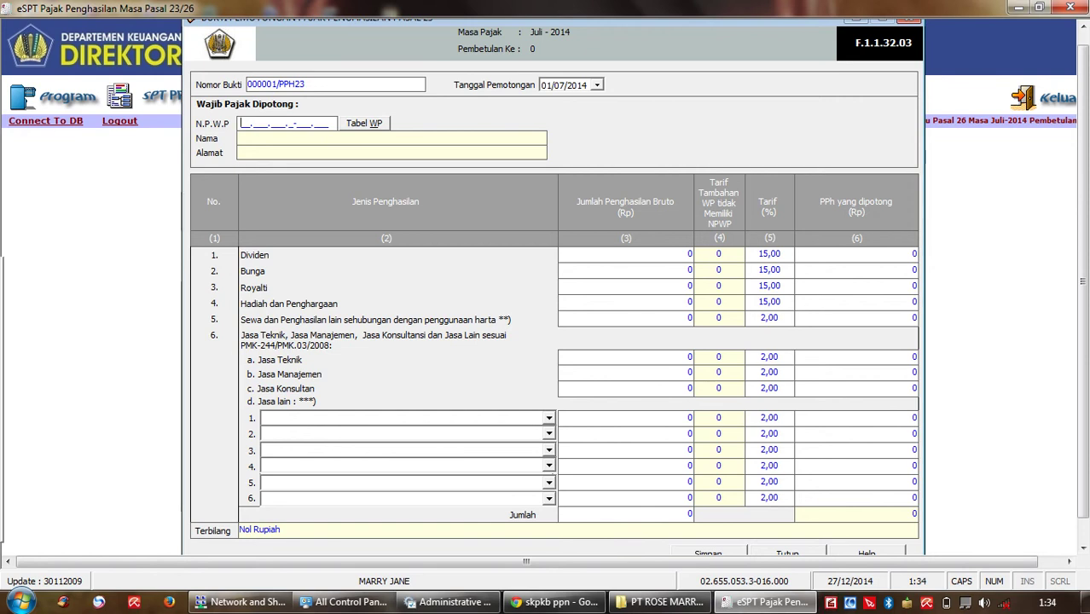
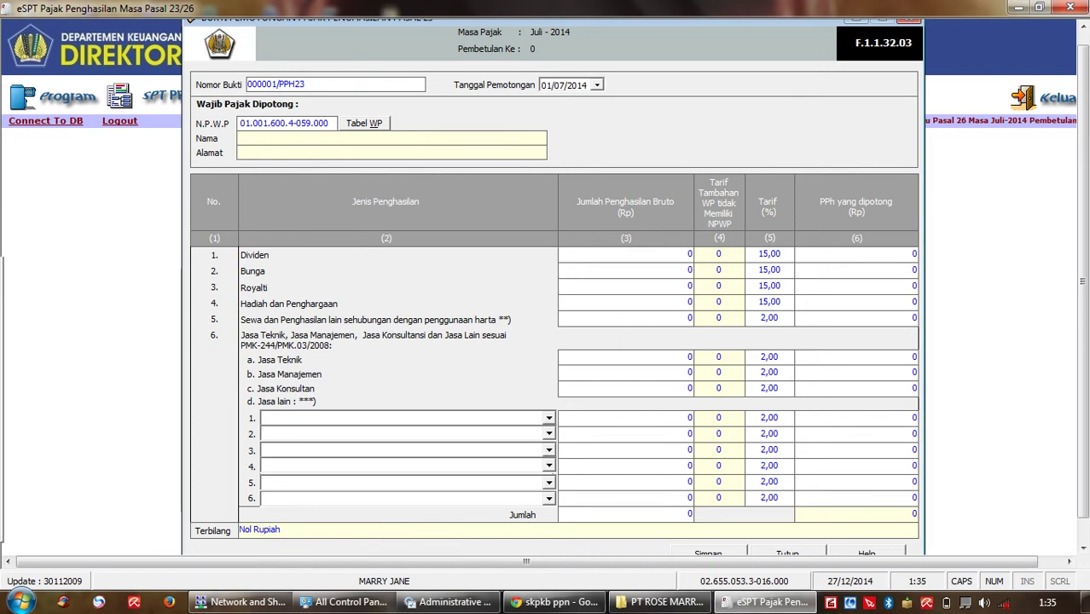
key(Return)
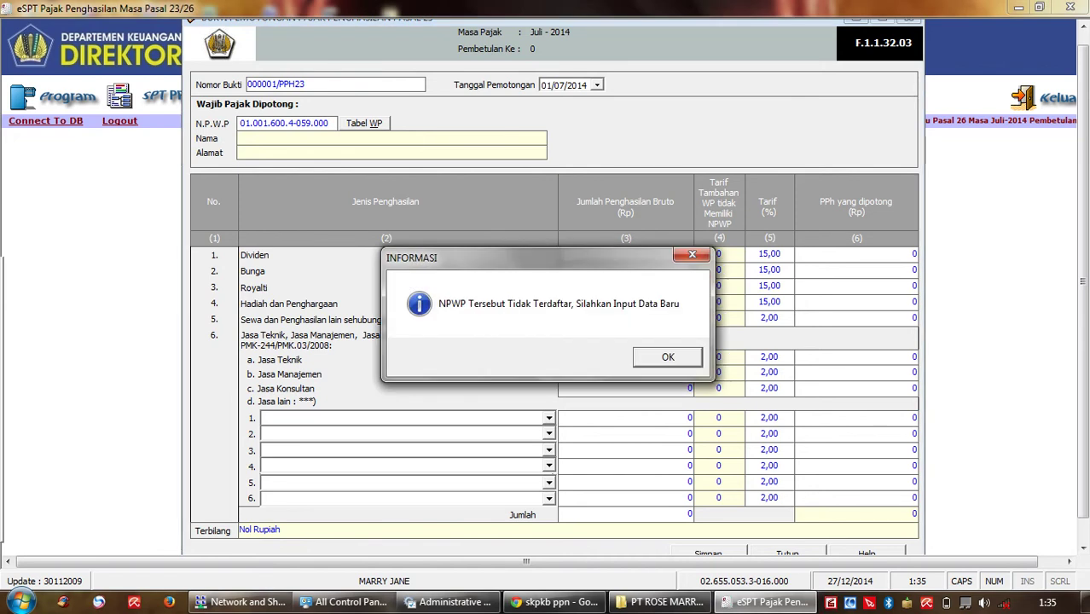
key(Return)
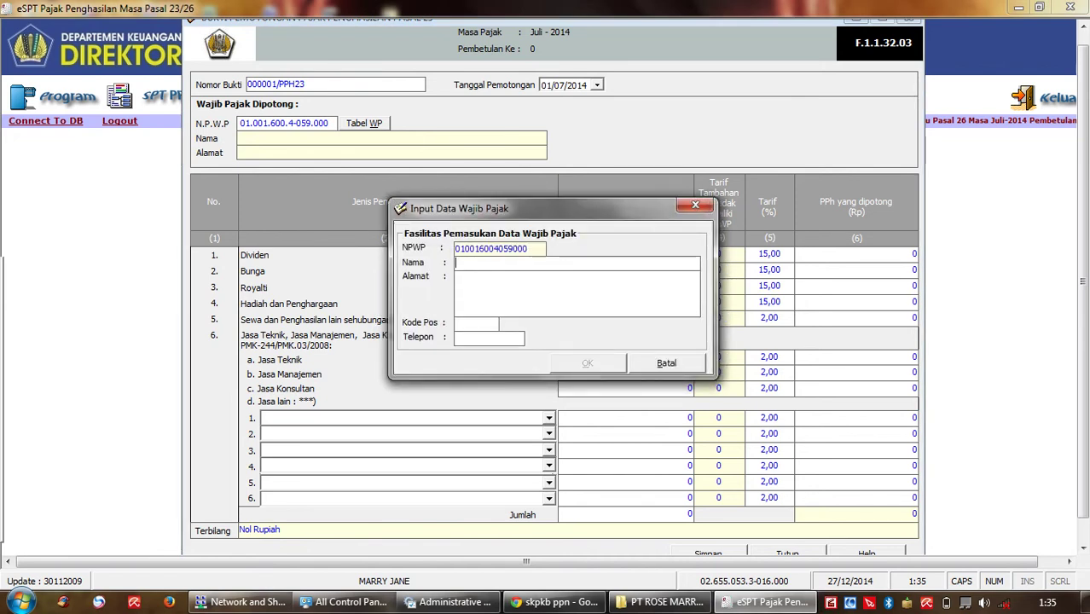
Step: Register the withholdee as PT KAIN CANTIK with '-' for address, postcode and phone
text(PT KAIN CANTIK)
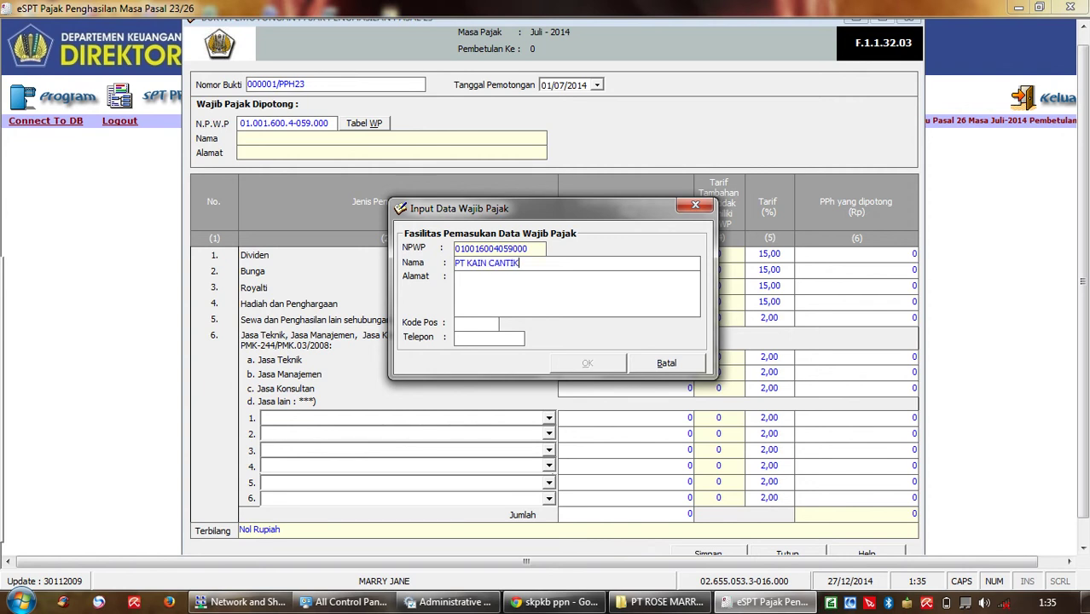
text(-)
key(Tab)
text(-)
key(Tab)
text(-)
key(Return)
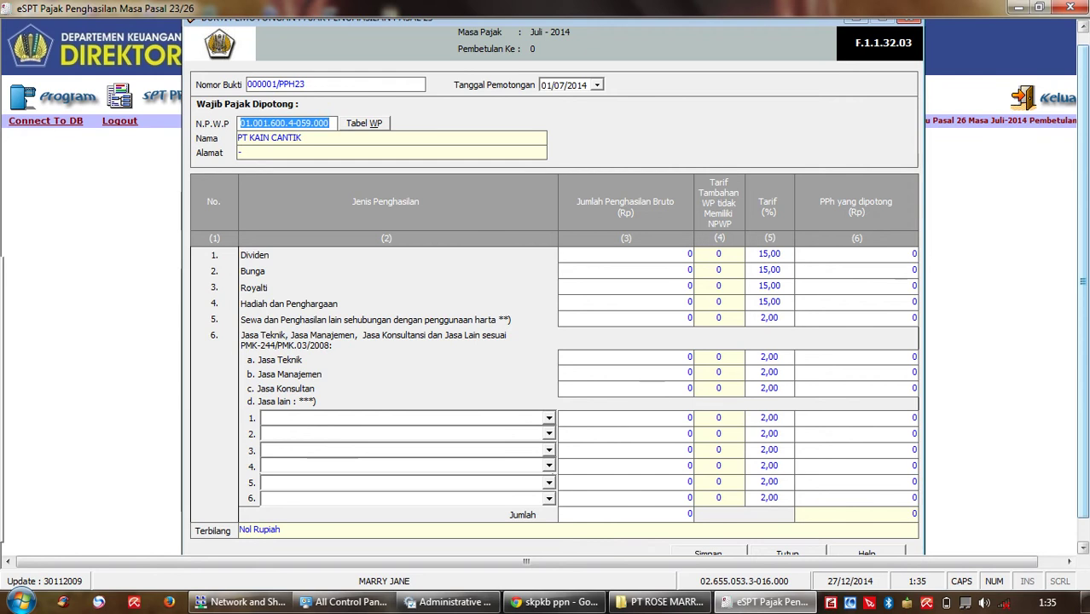
drag(1083, 282, 1083, 307)
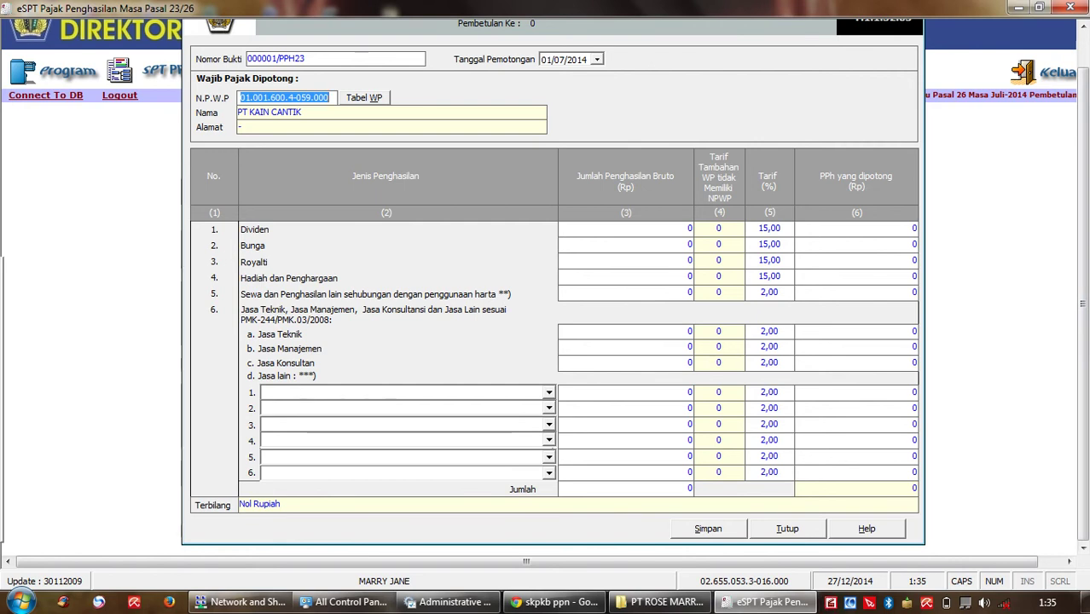
Step: Enter 1.000.000 gross Bunga at the 15% rate and save slip 000001/PPH23
click(690, 244)
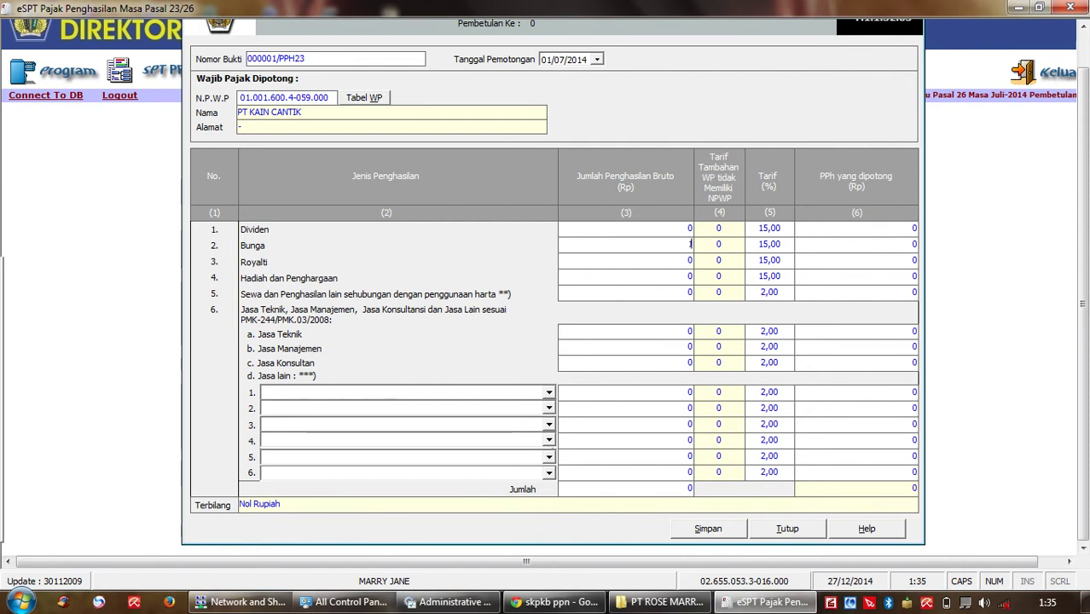
text(1.0)
text(00.0)
text(00)
key(Tab)
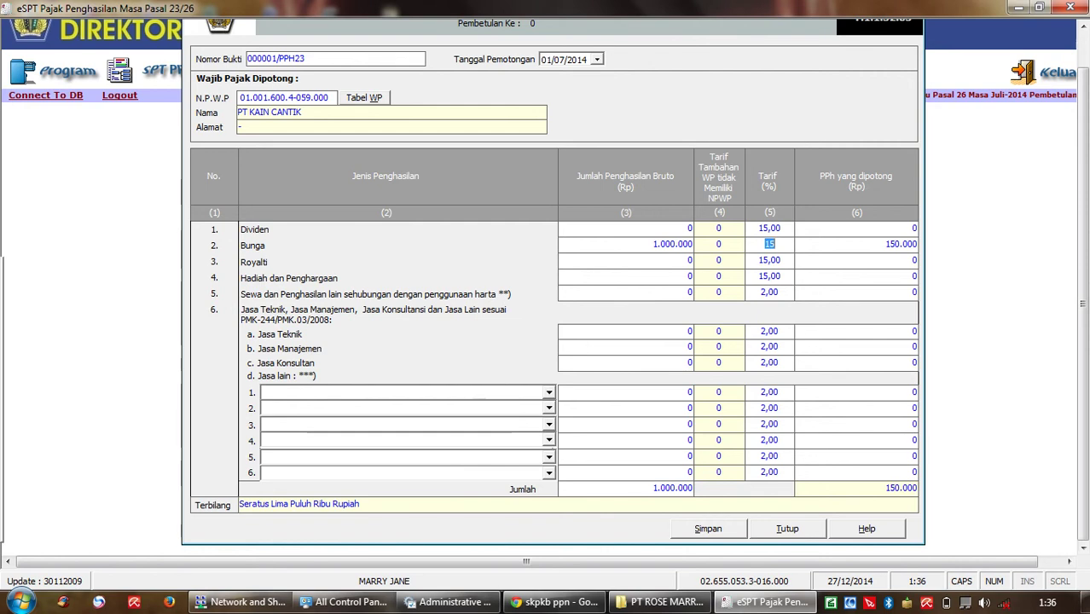
key(alt+s)
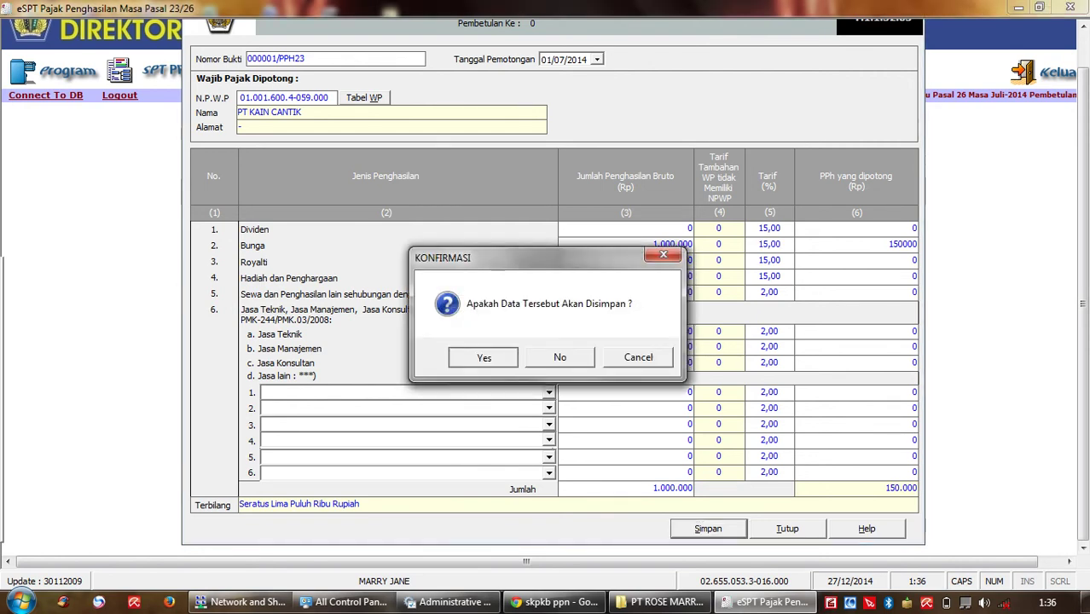
key(Return)
key(Return)
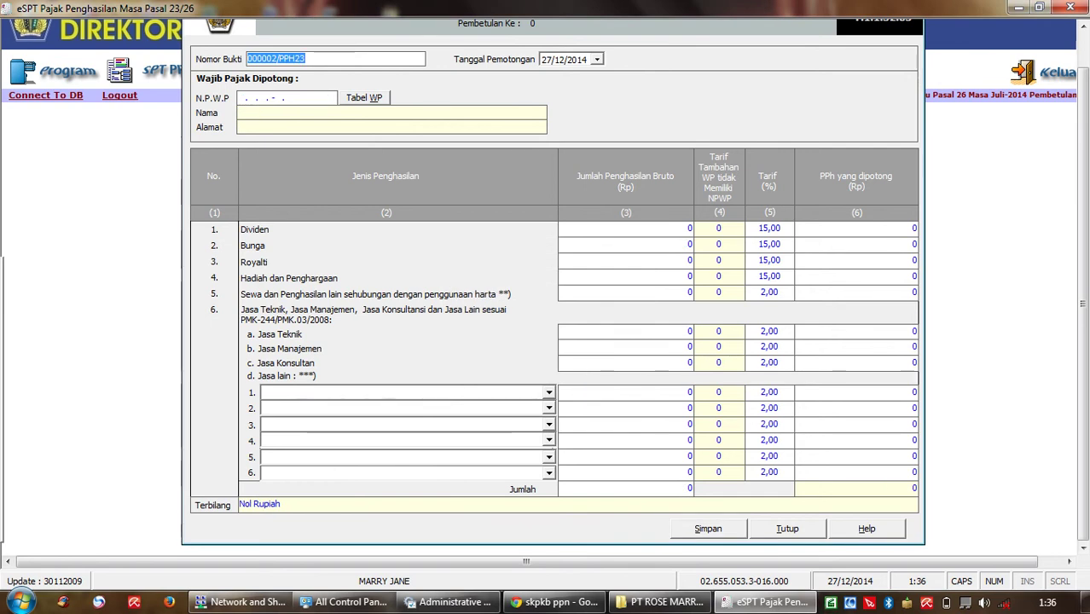
Step: Set the new slip's withholding date to 02/07/2014
key(Tab)
key(alt+Down)
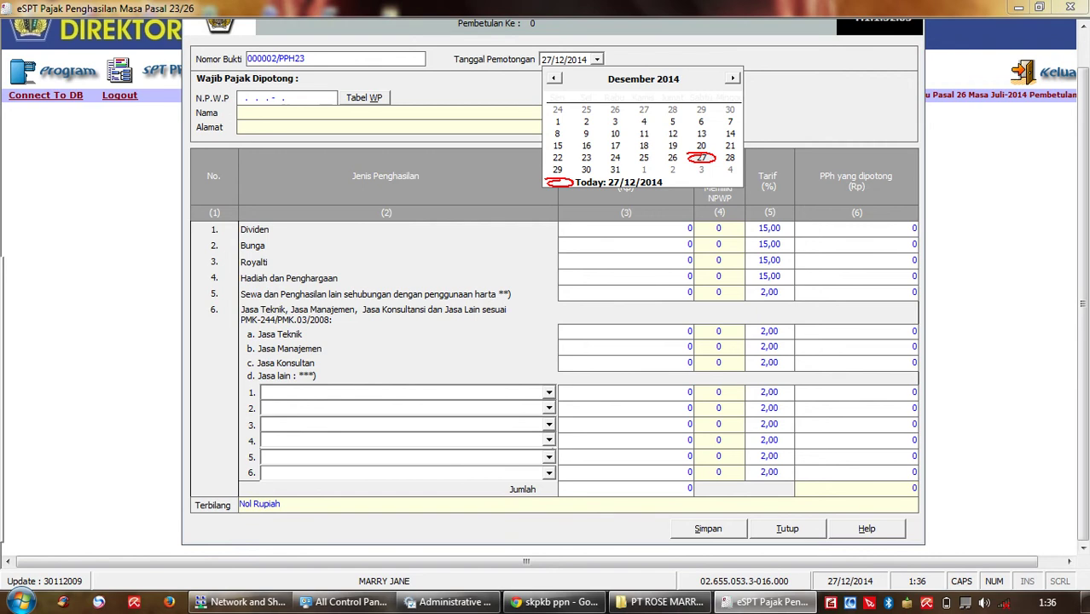
click(554, 77)
click(554, 78)
click(554, 78)
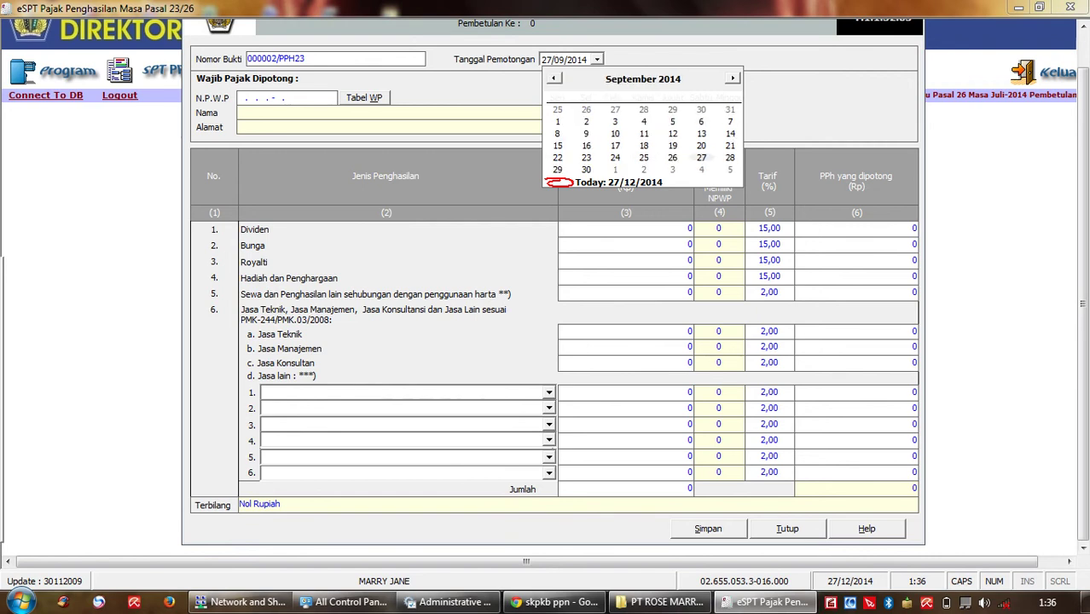
click(554, 77)
click(554, 78)
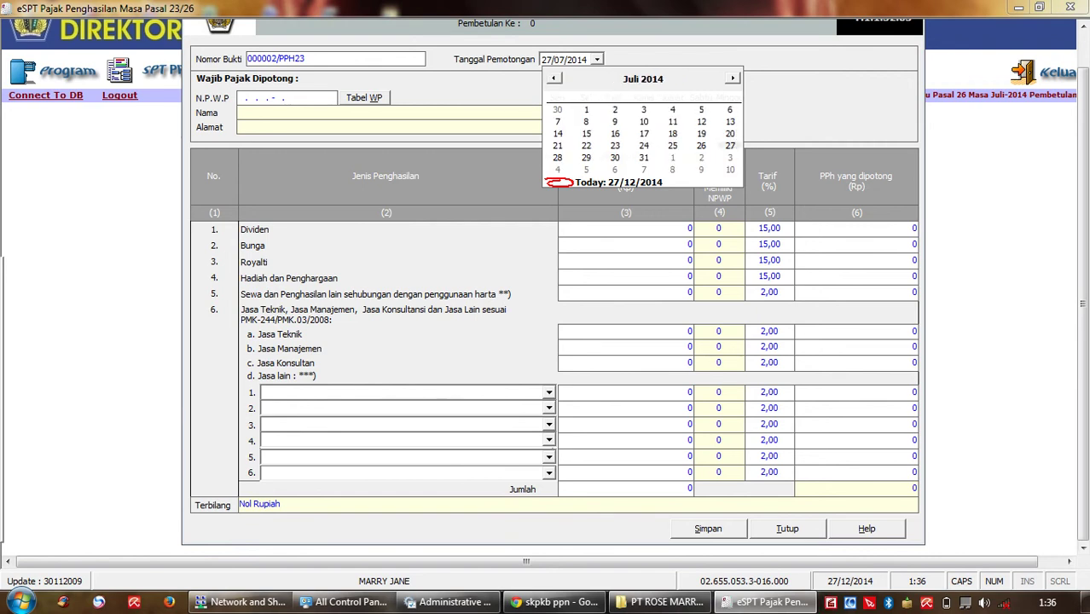
click(615, 109)
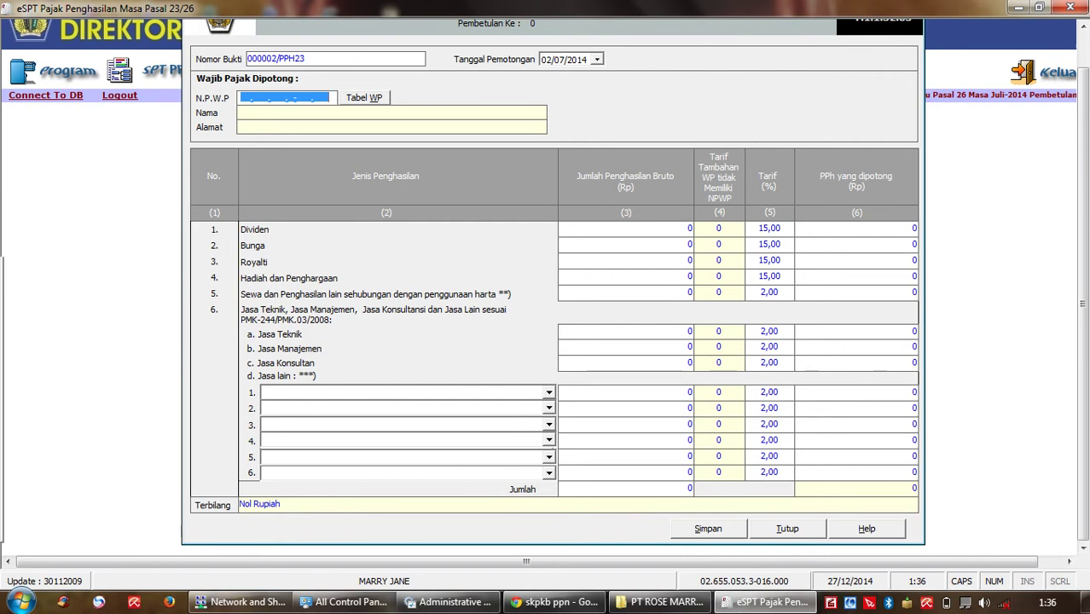
key(Tab)
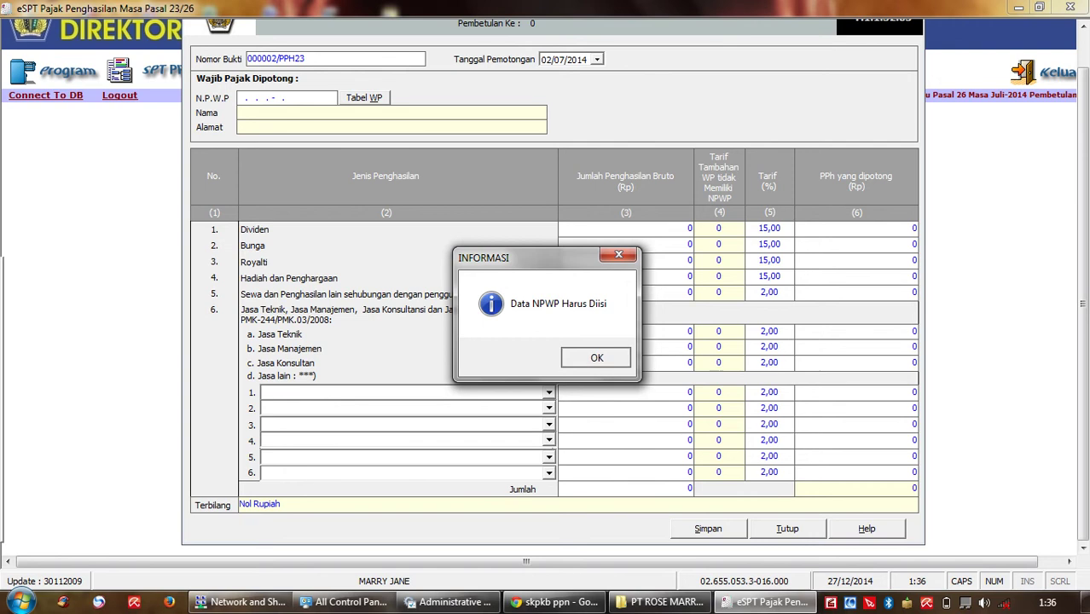
key(Return)
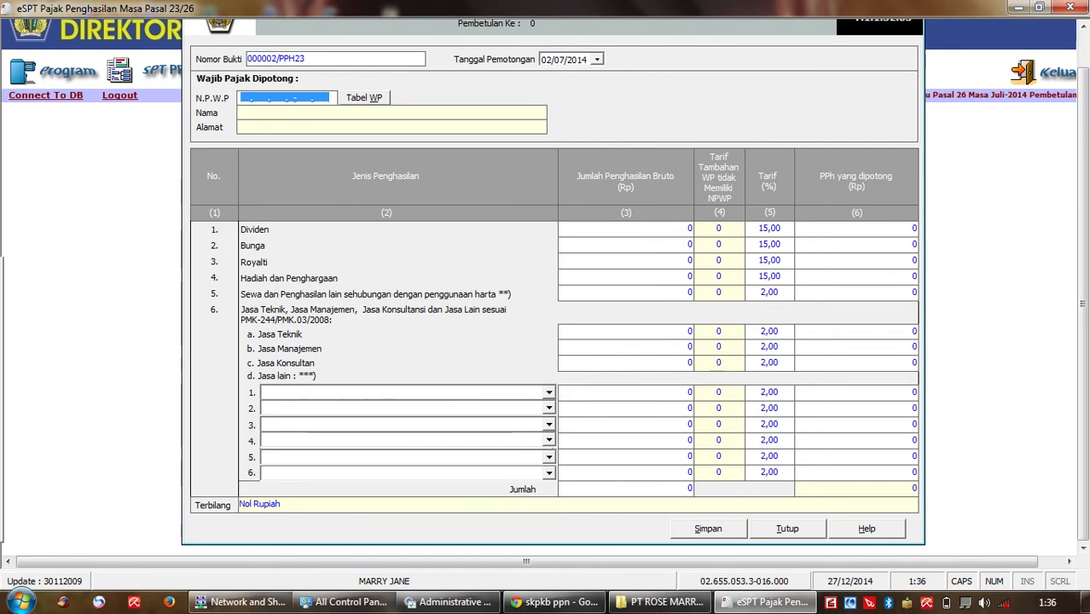
Step: Enter the withholdee's NPWP, correcting typos, and accept adding it as a new taxpayer
click(242, 98)
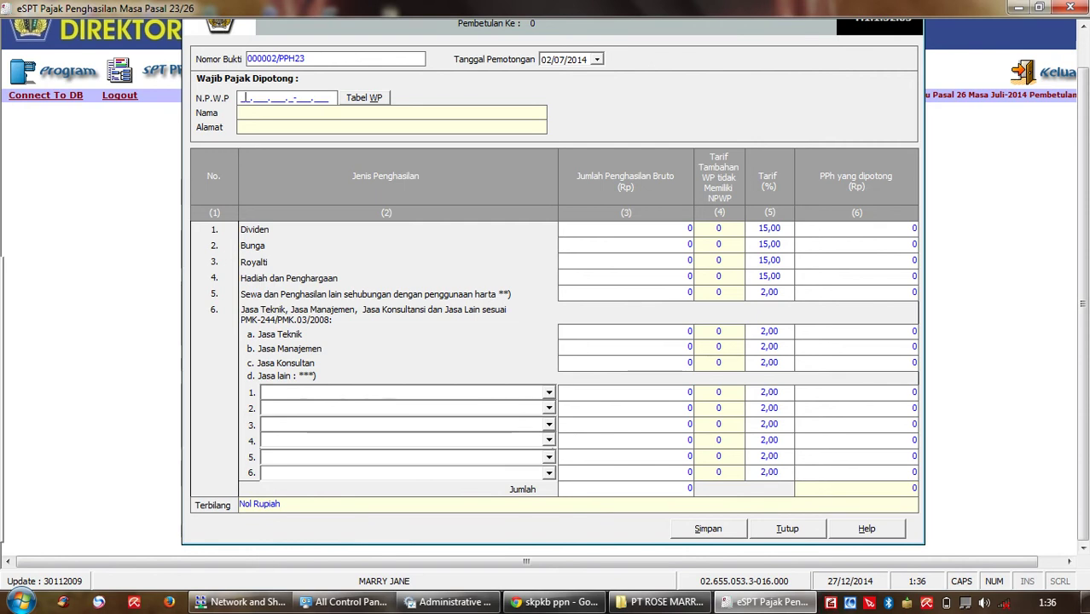
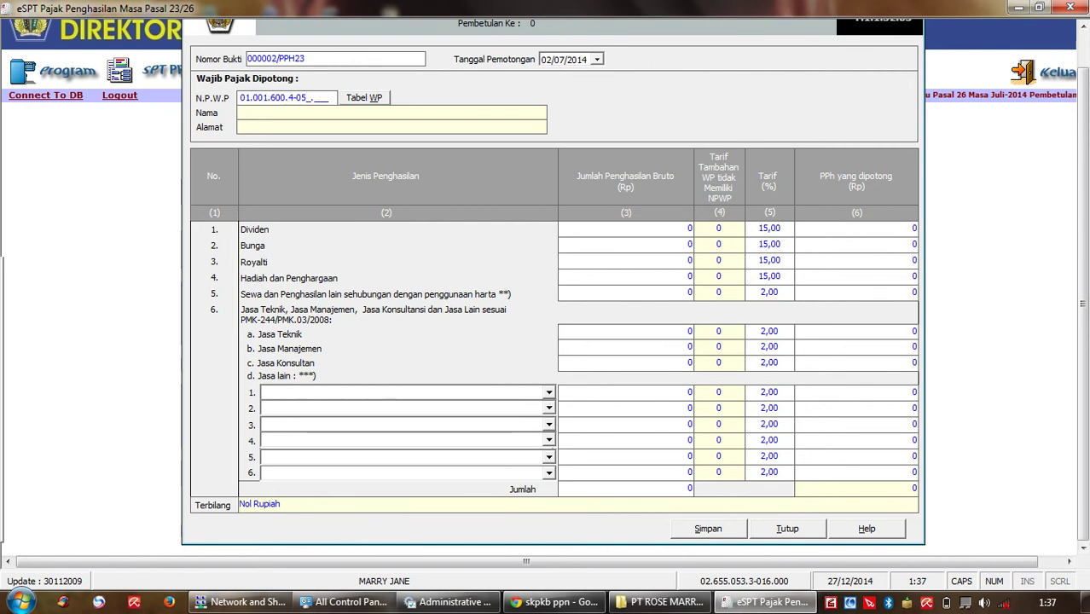
key(Return)
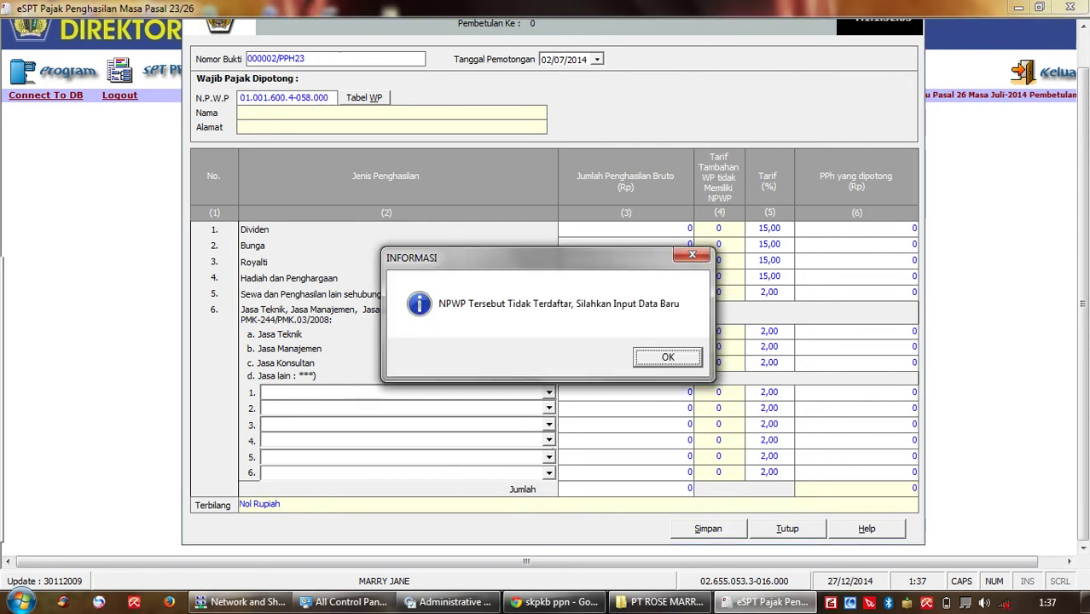
key(Return)
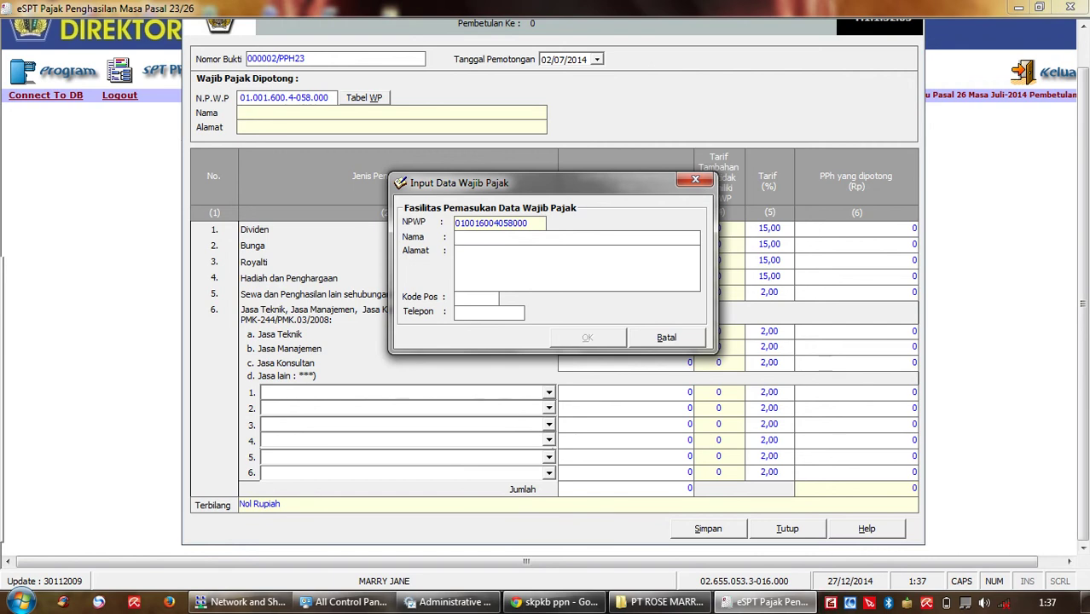
Step: Register CV MAKAN ENAK as the withholdee with '-' for address, postcode and phone
text(CV MAKAN ENAK)
key(Tab)
text(-)
key(Tab)
text(-)
key(Tab)
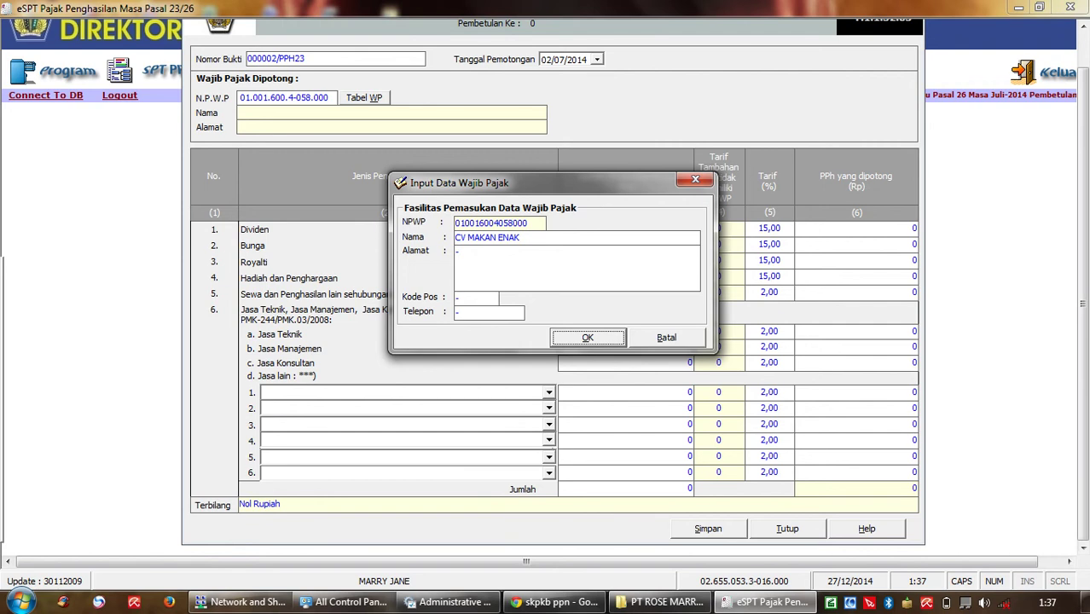
key(Return)
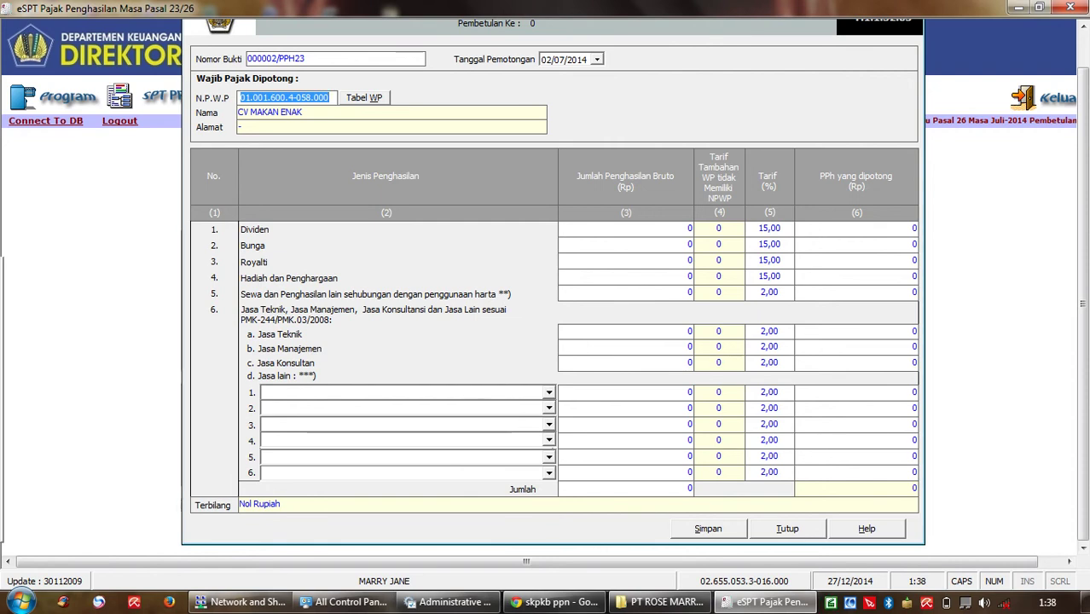
Step: Choose Jasa Katering atau Tata Boga in row 1 with 20.000.000 gross income
click(549, 392)
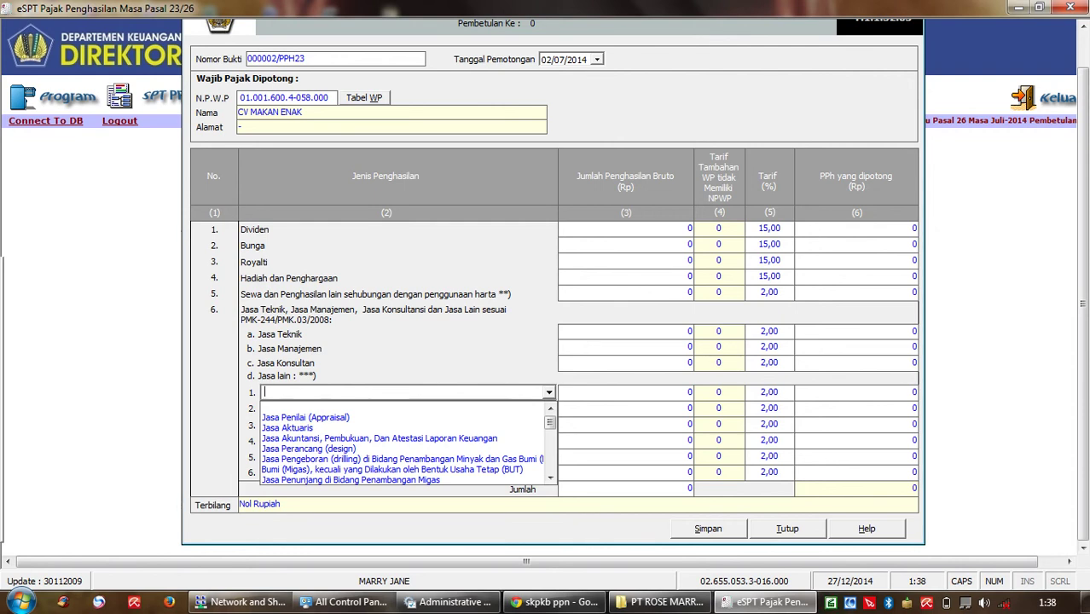
click(550, 478)
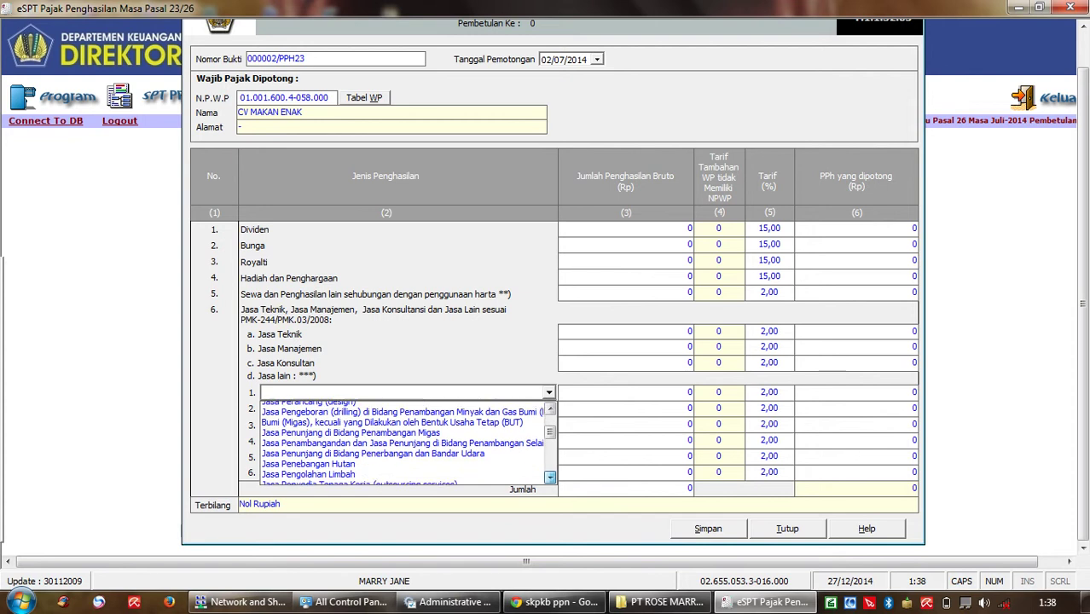
click(550, 478)
click(550, 477)
click(550, 478)
click(550, 478)
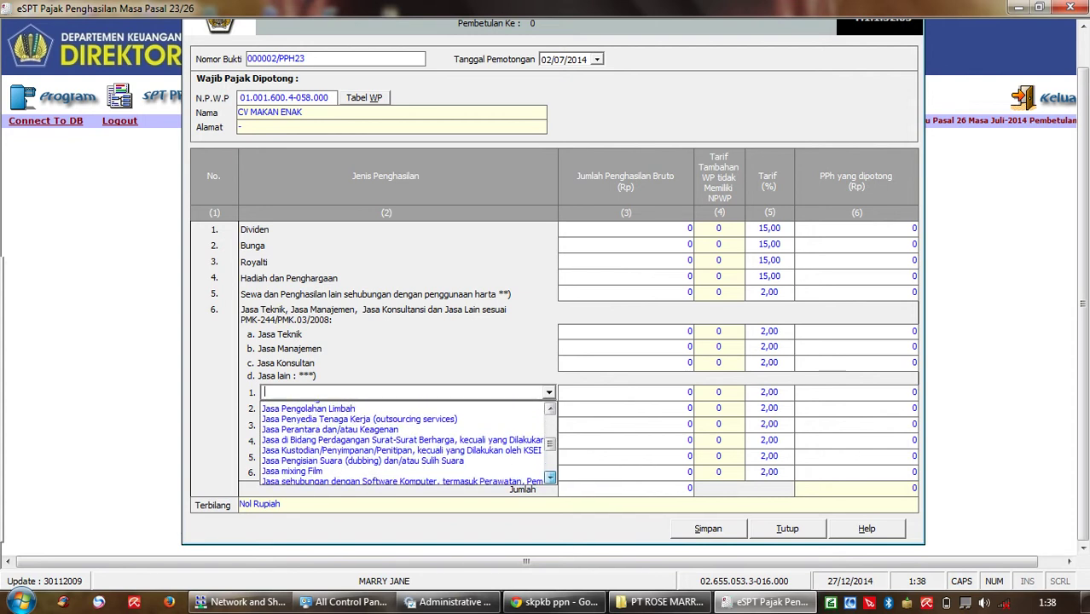
click(550, 477)
click(550, 478)
click(550, 478)
click(550, 477)
click(550, 477)
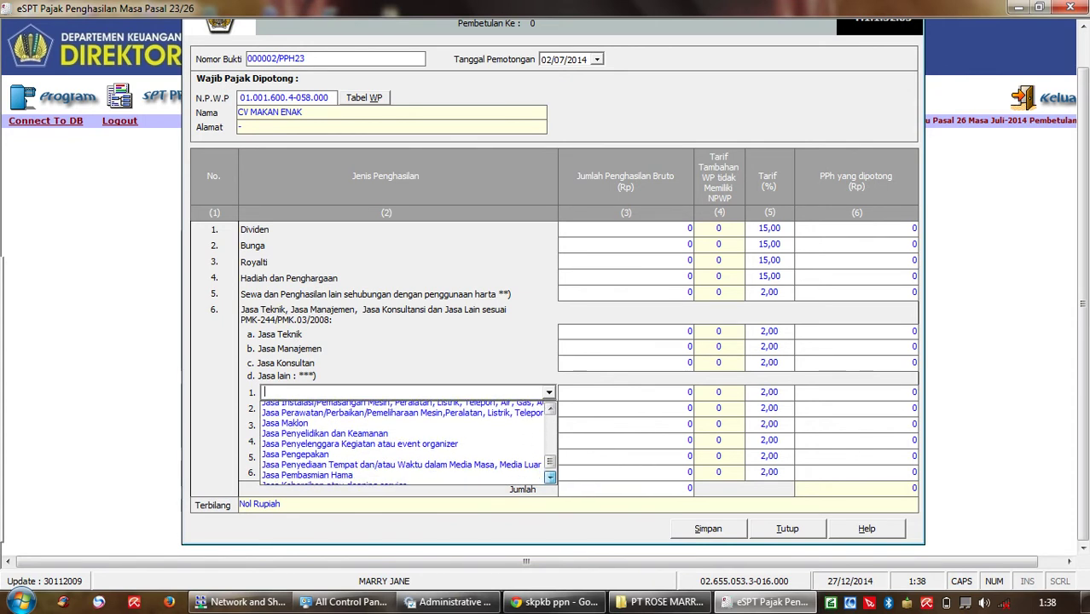
click(551, 478)
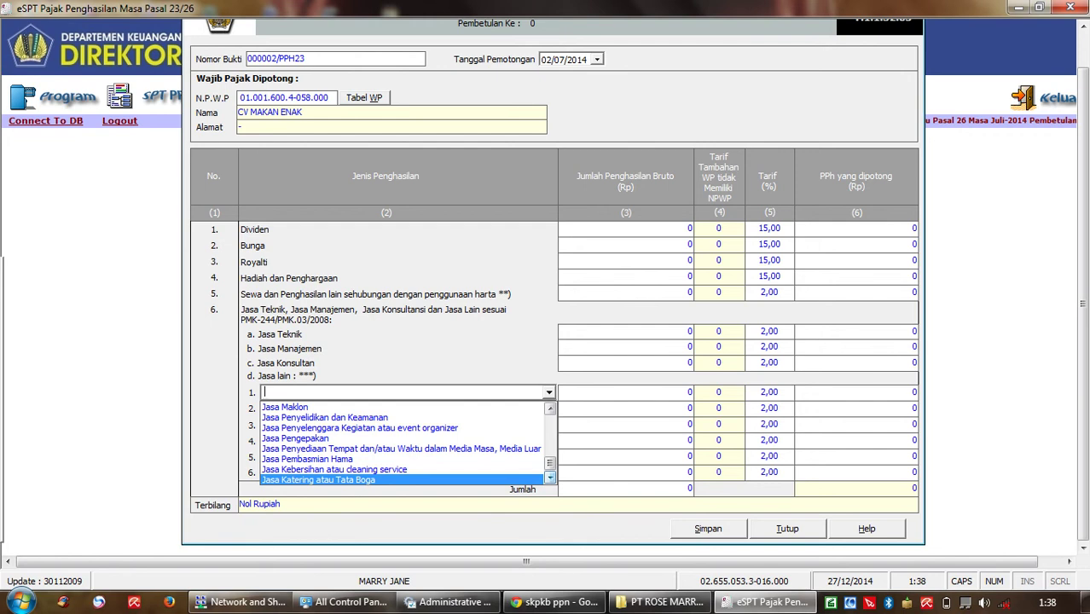
key(Return)
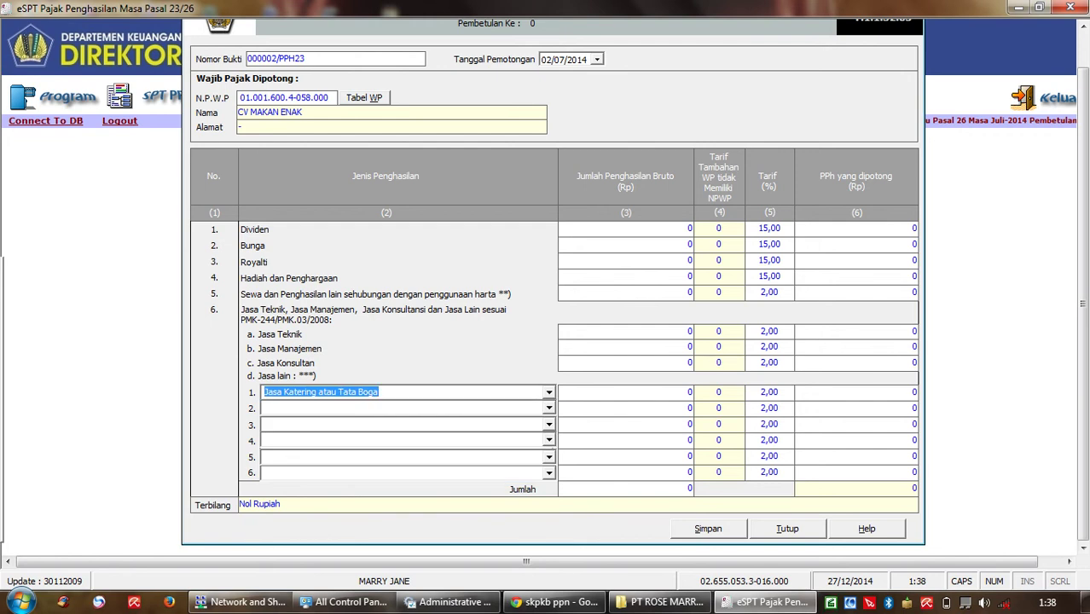
key(Tab)
text(2)
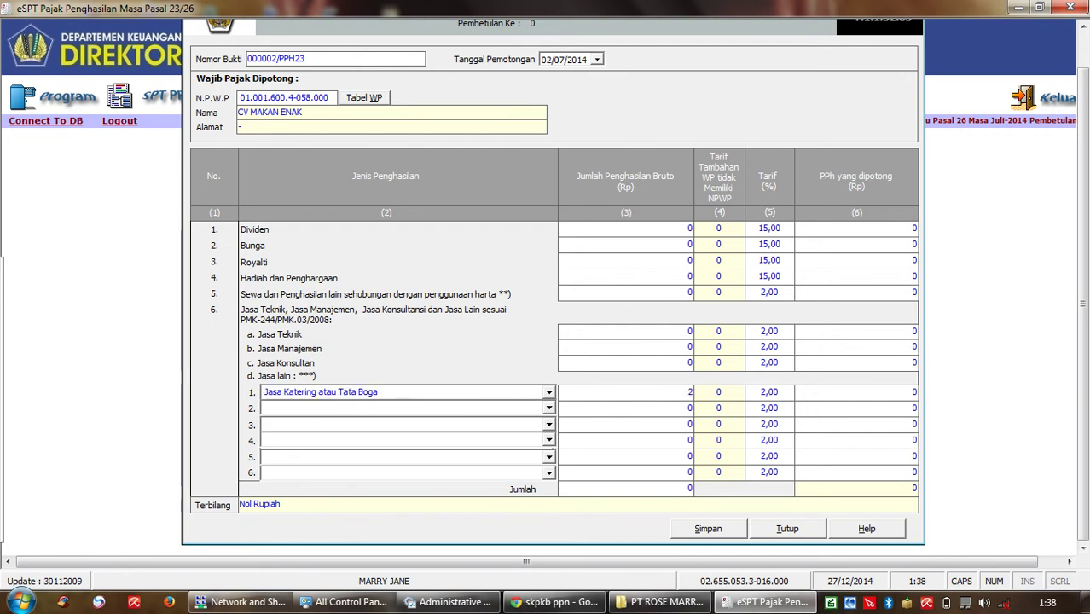
text(0000000)
key(Tab)
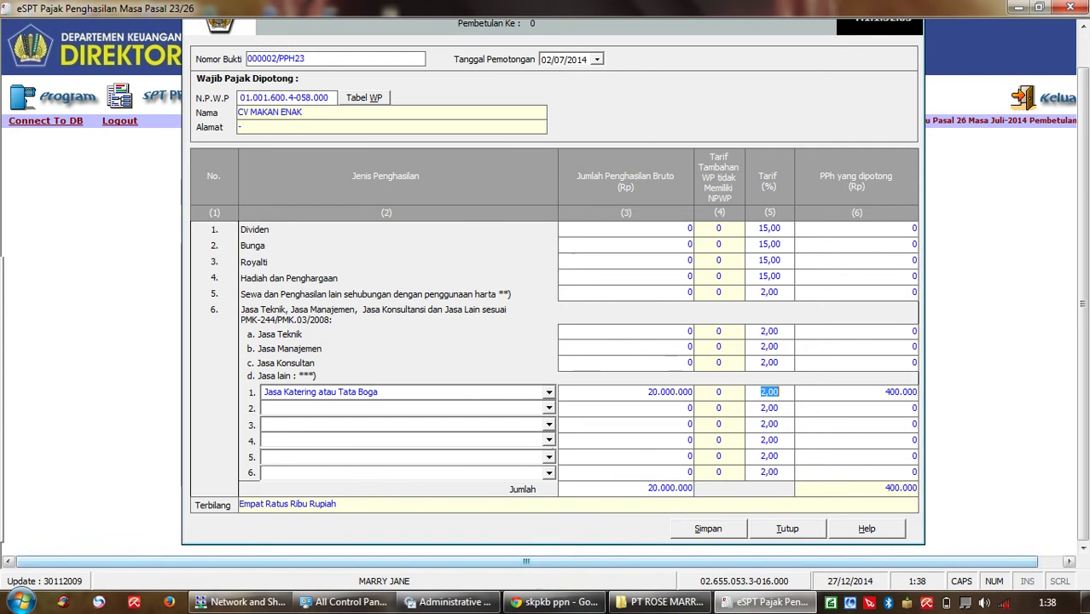
Step: Save slip 000002/PPH23 and confirm the save prompts
key(alt+s)
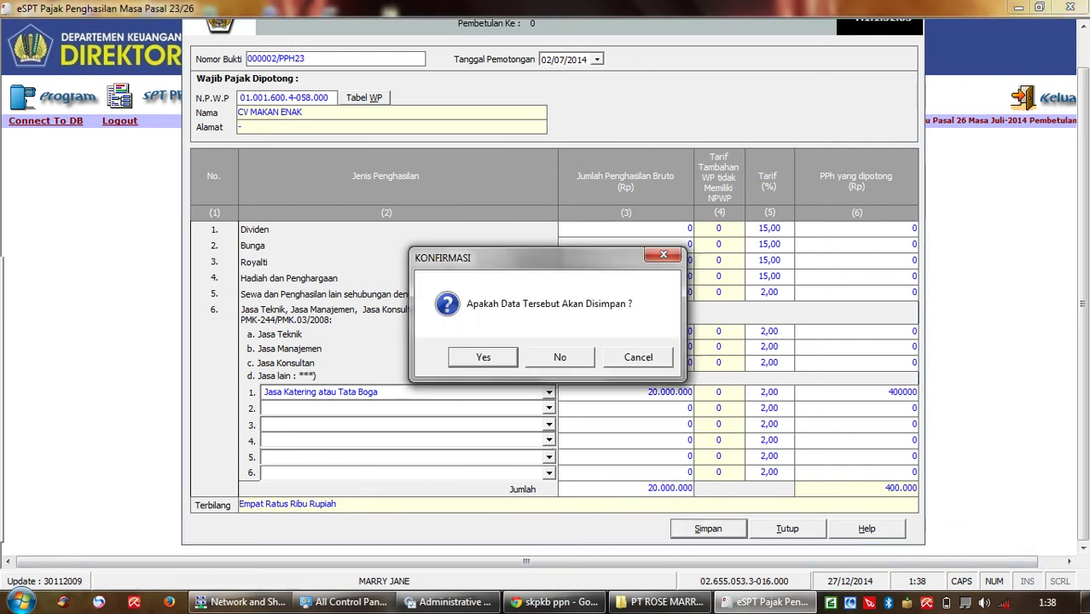
key(Return)
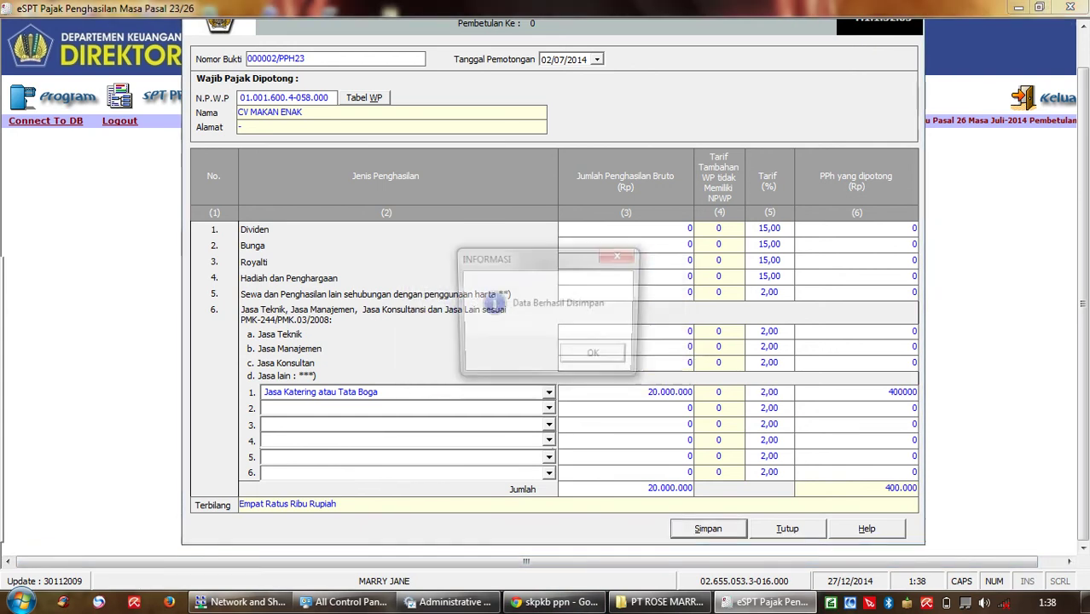
key(Return)
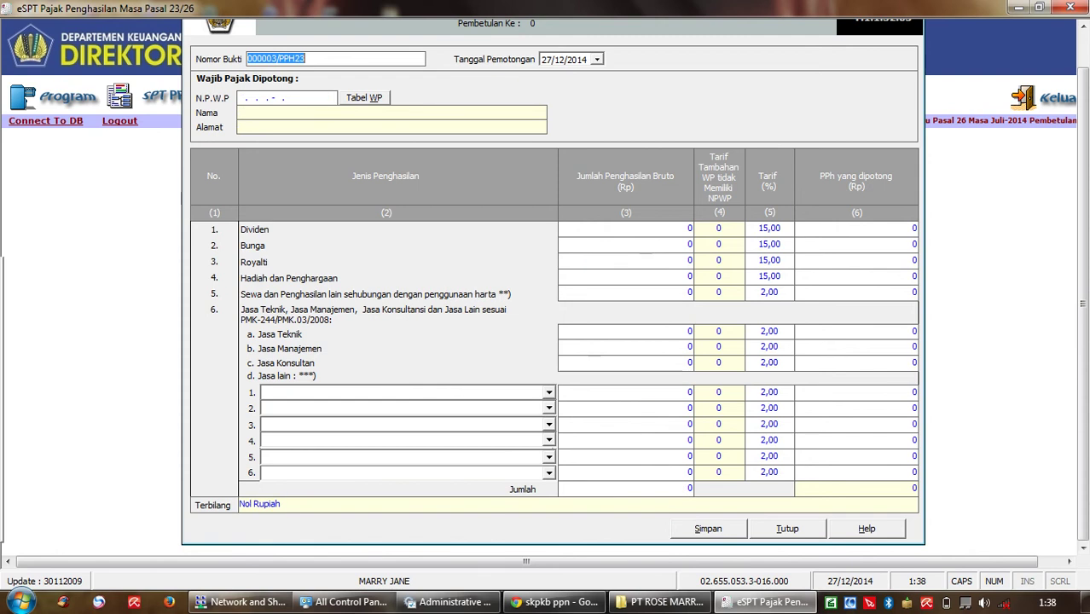
Step: Set slip 000003/PPH23's withholding date to 03/07/2014
key(Tab)
key(alt+Down)
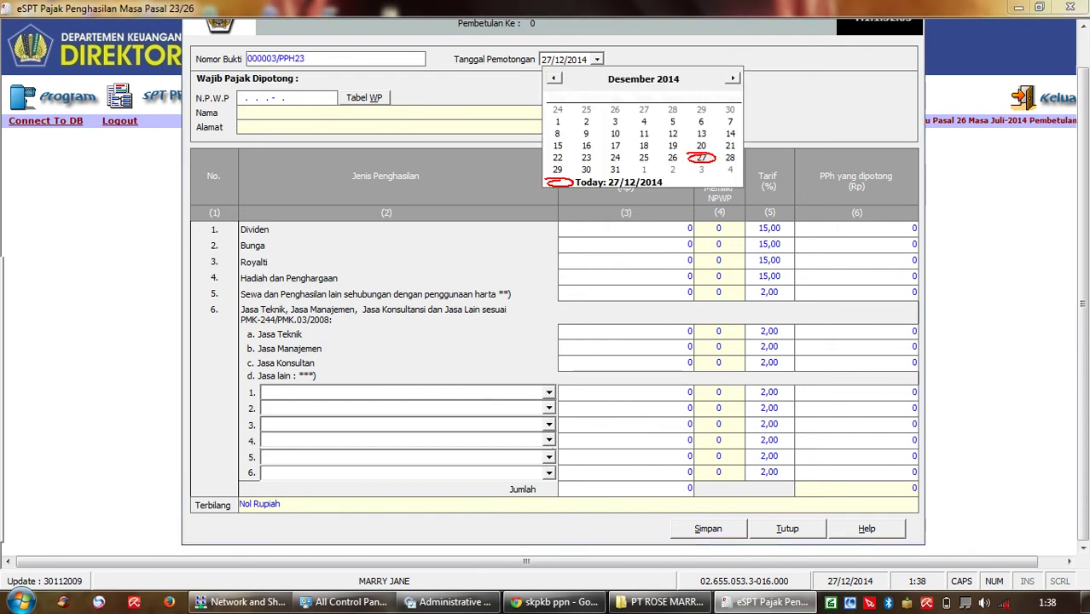
key(Page_Up)
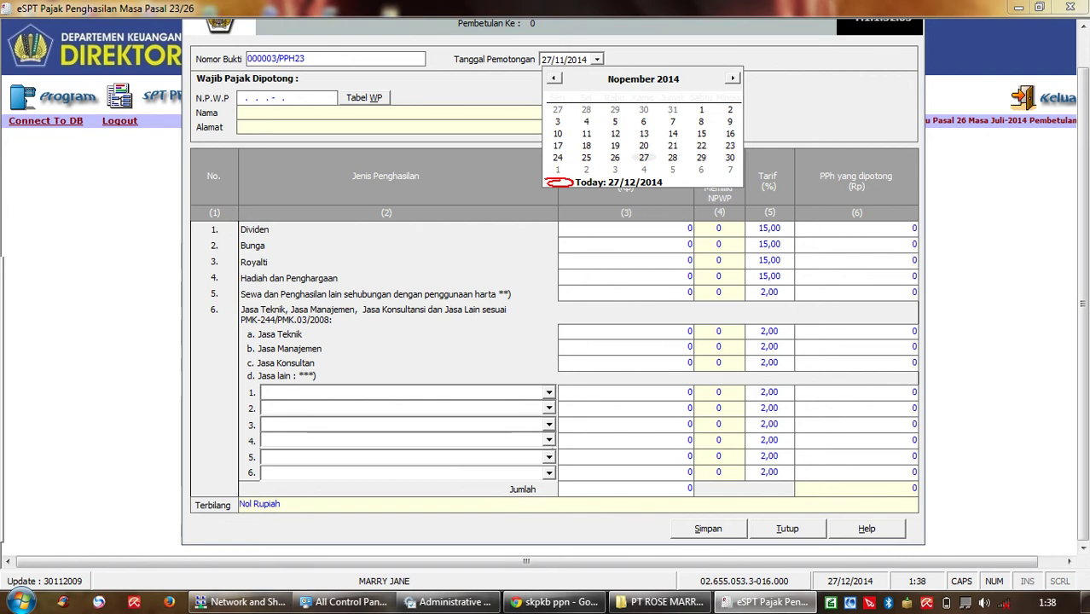
key(Page_Up)
key(Page_Up)
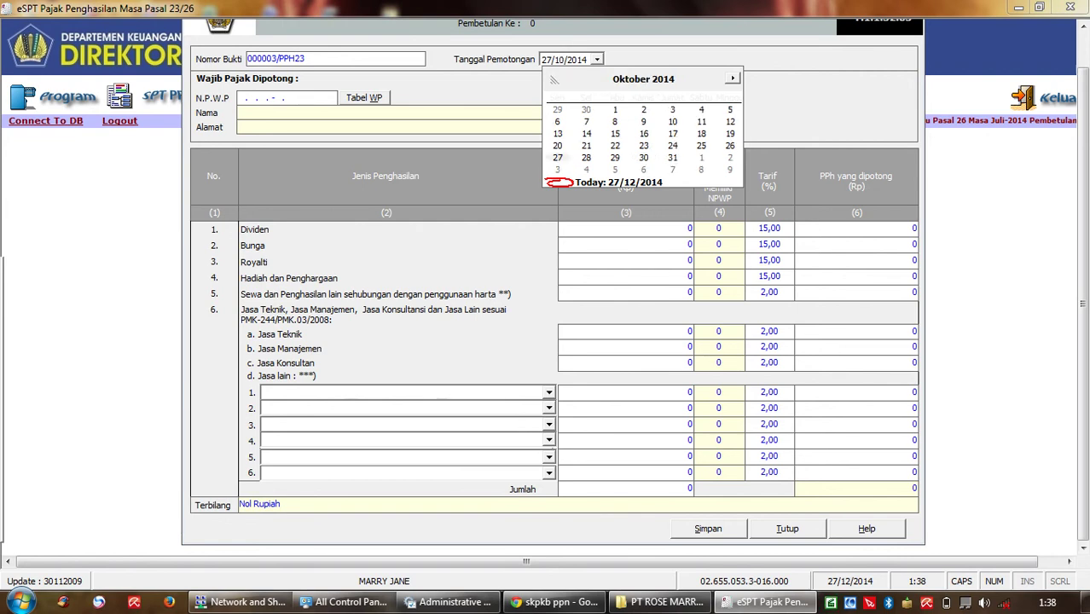
key(Page_Up)
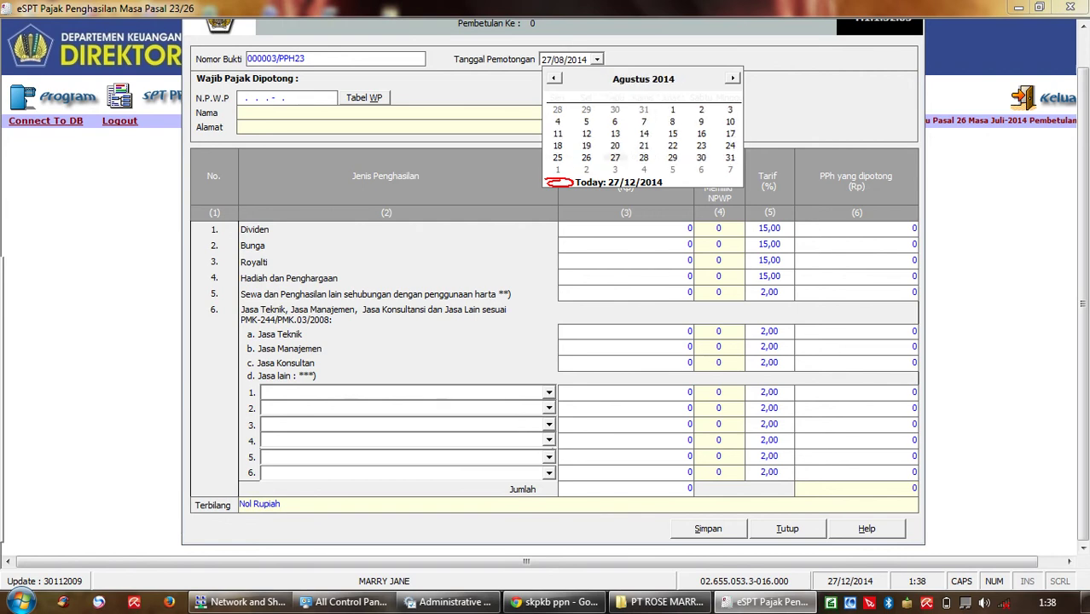
key(Page_Up)
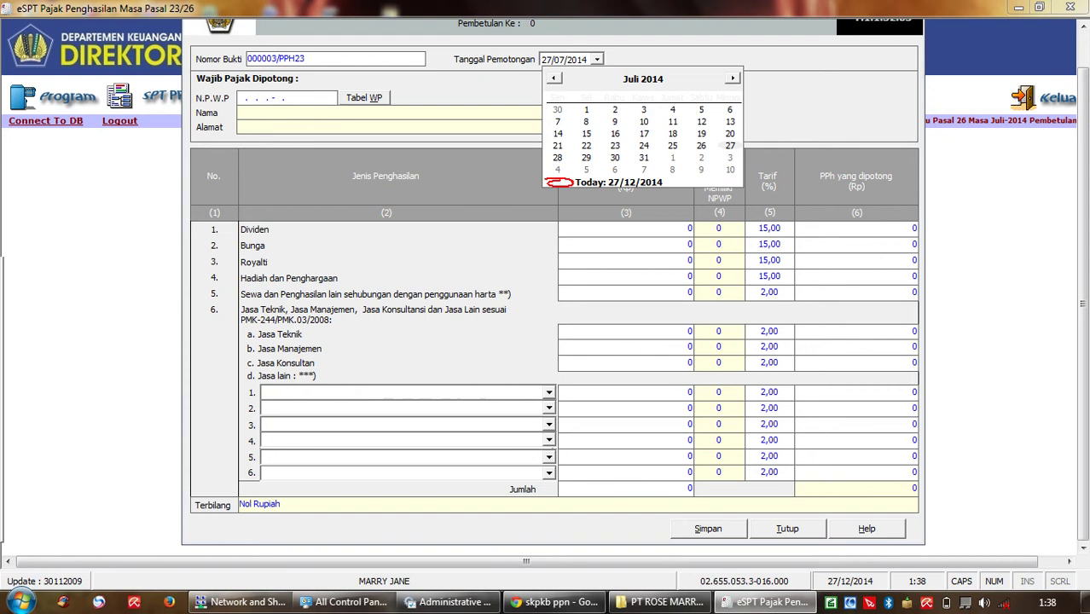
key(Return)
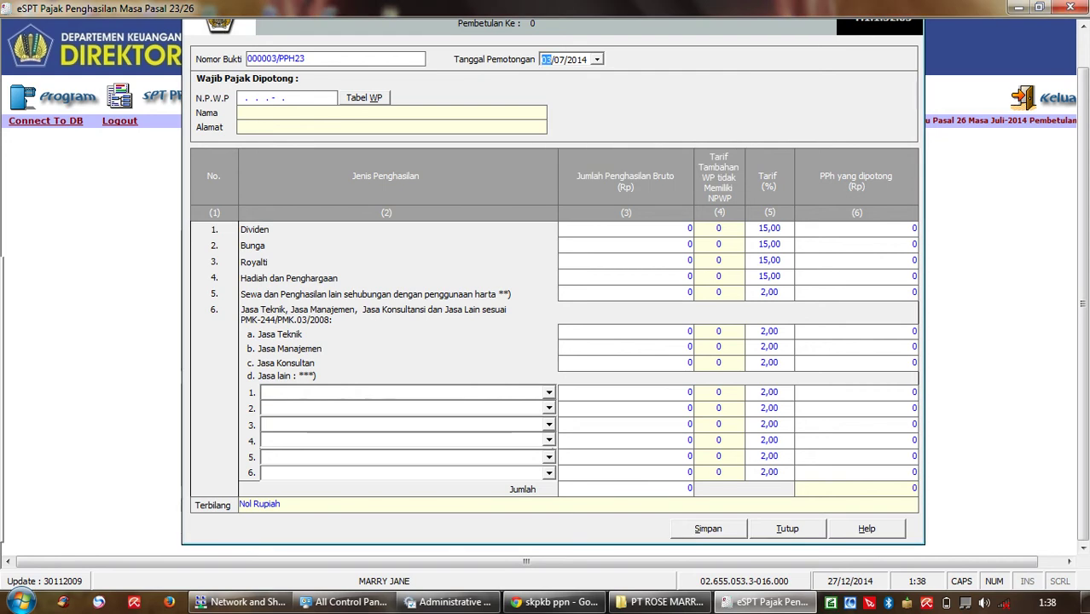
Step: Enter the withholdee's NPWP so PT KAIN CANTIK's name and address load
click(287, 97)
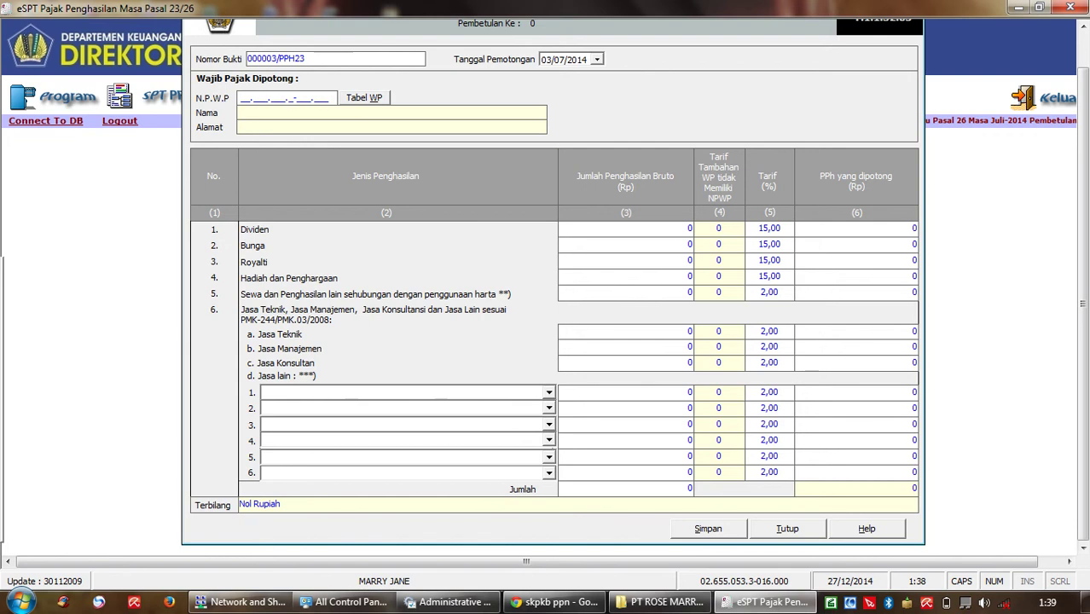
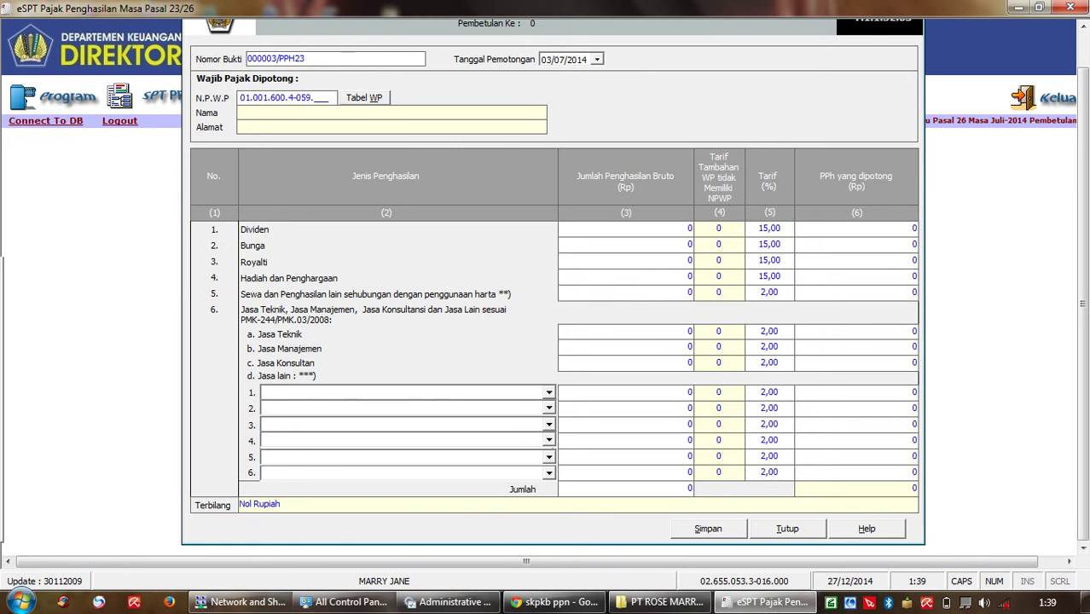
key(Tab)
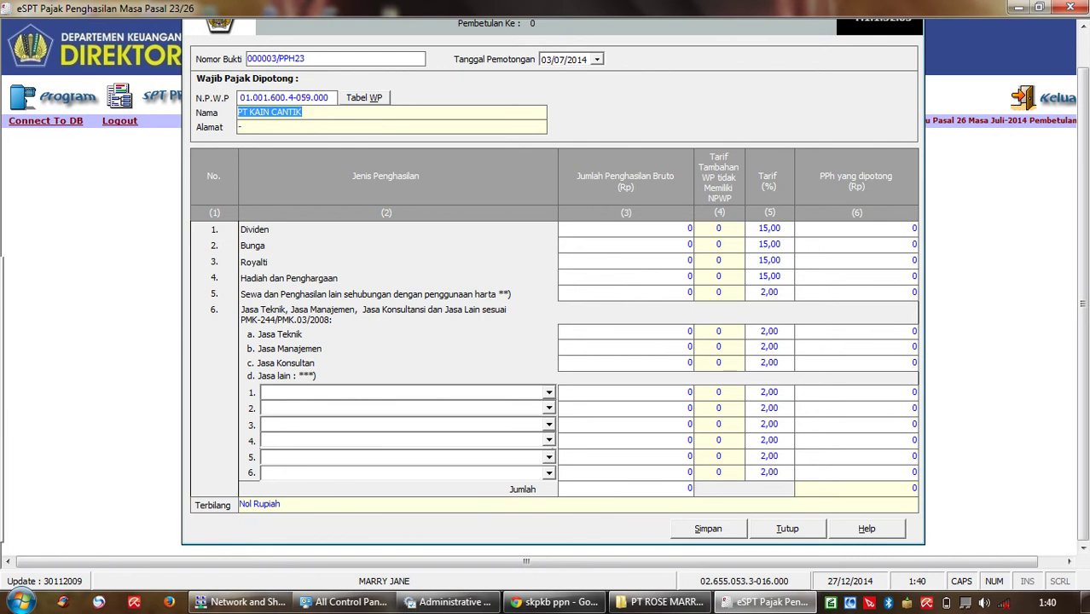
Step: Choose Jasa Perawatan/Perbaikan/Pemeliharaan Mesin as the row 1 service type
click(549, 392)
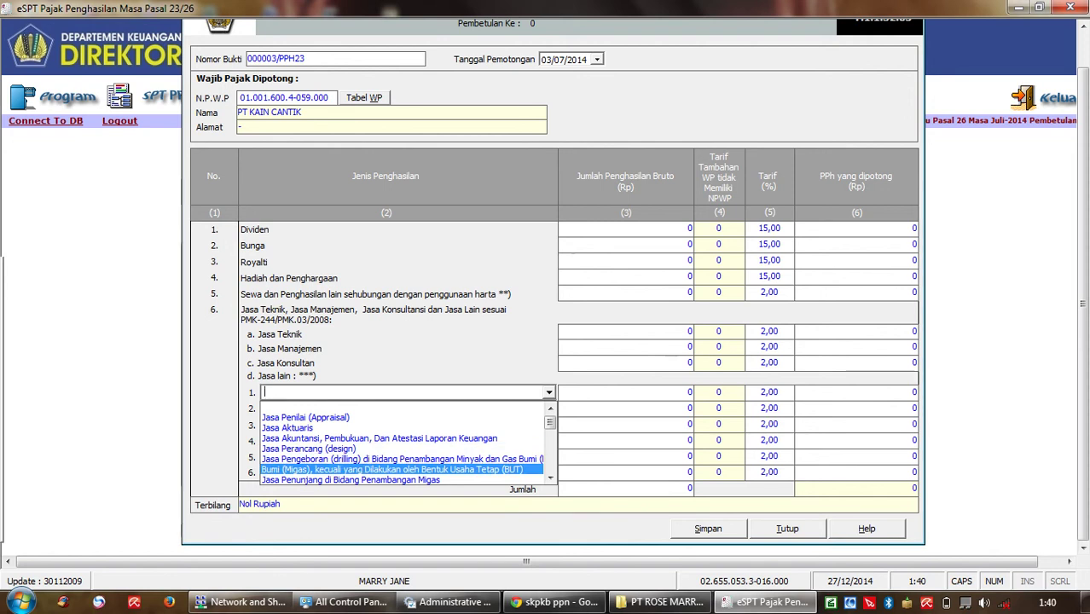
click(550, 478)
click(550, 478)
click(551, 477)
click(550, 478)
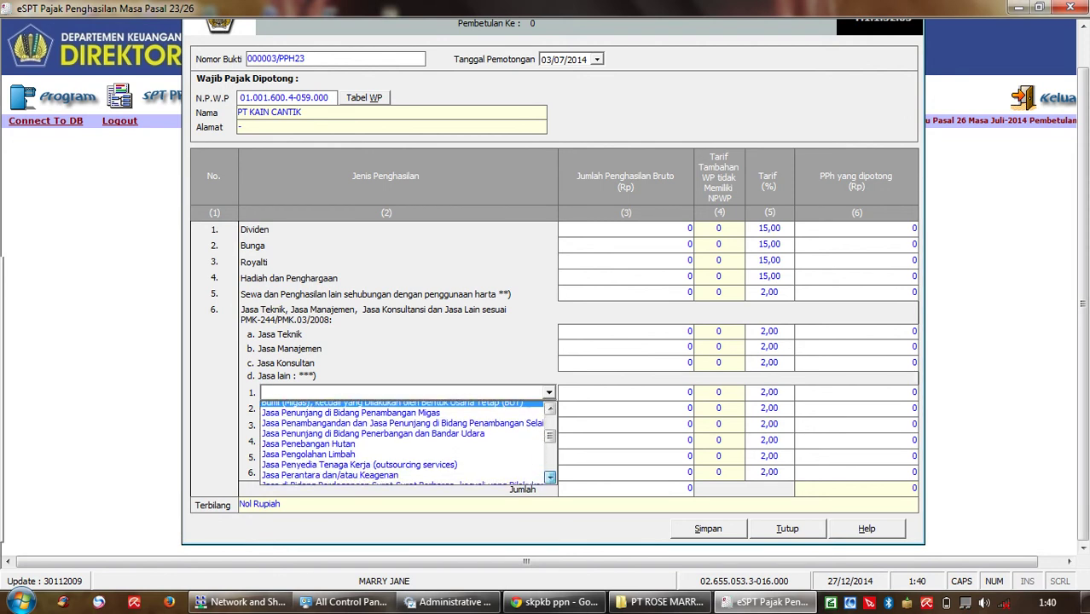
click(550, 478)
click(550, 477)
click(551, 478)
click(551, 478)
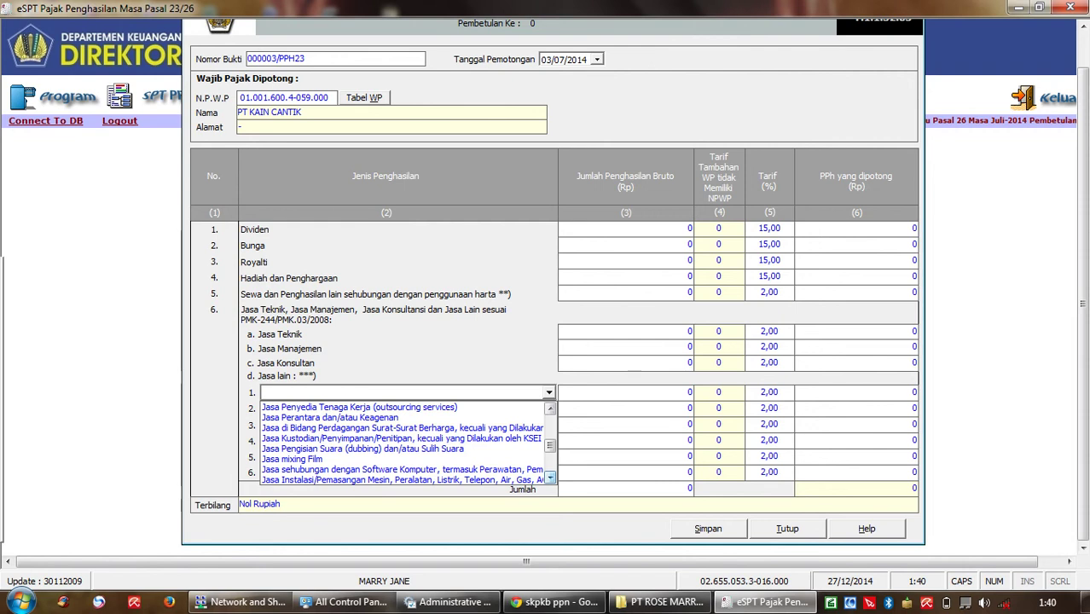
click(550, 477)
click(550, 477)
click(550, 478)
click(550, 478)
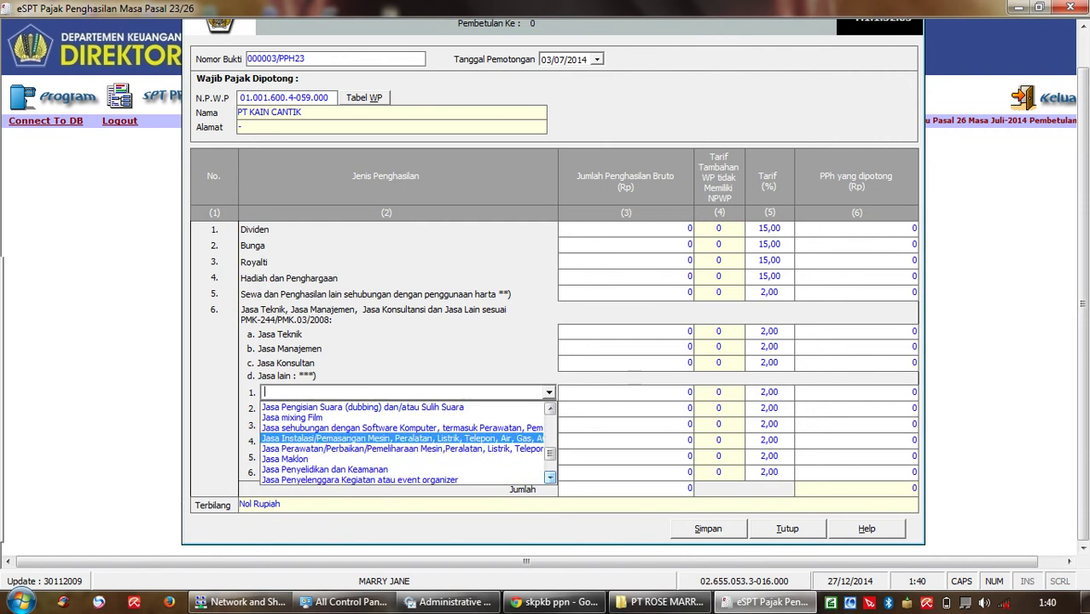
key(Down)
key(Down)
key(Down)
key(Down)
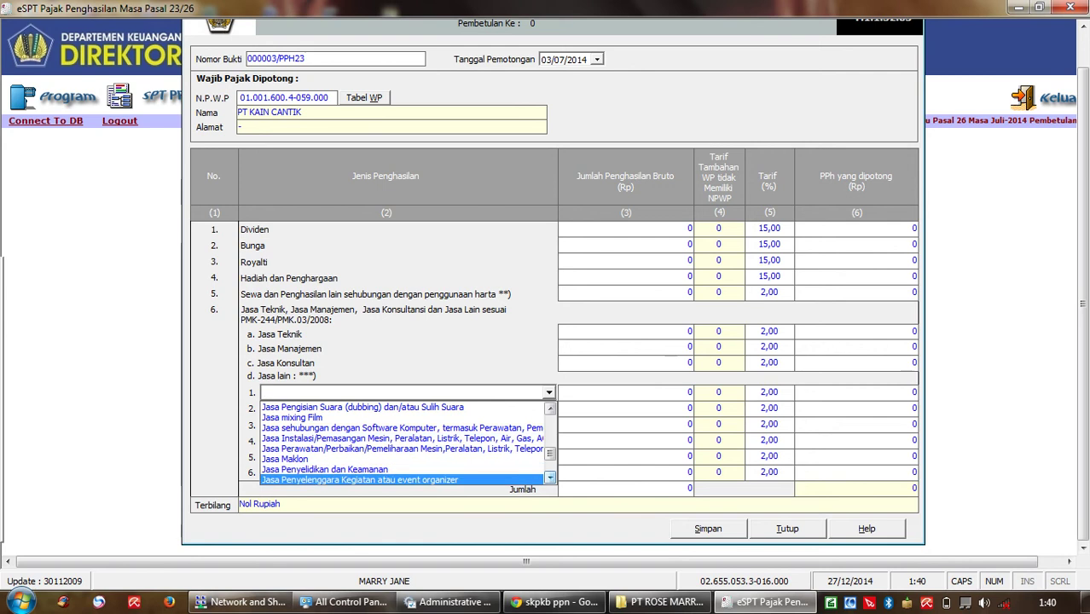
scroll(407, 443, down, 1)
scroll(407, 442, down, 4)
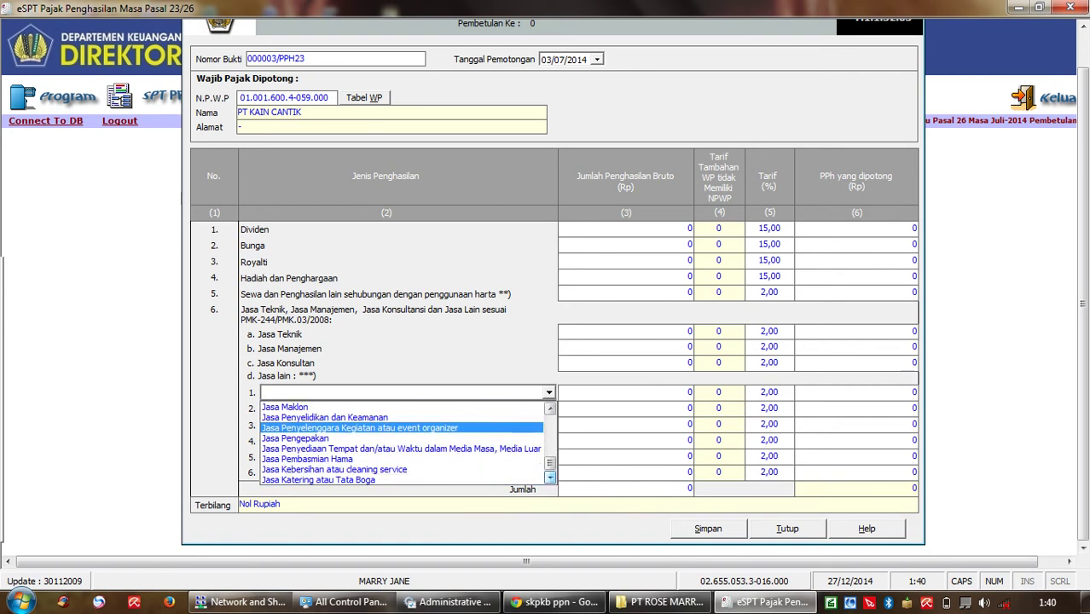
scroll(408, 443, up, 5)
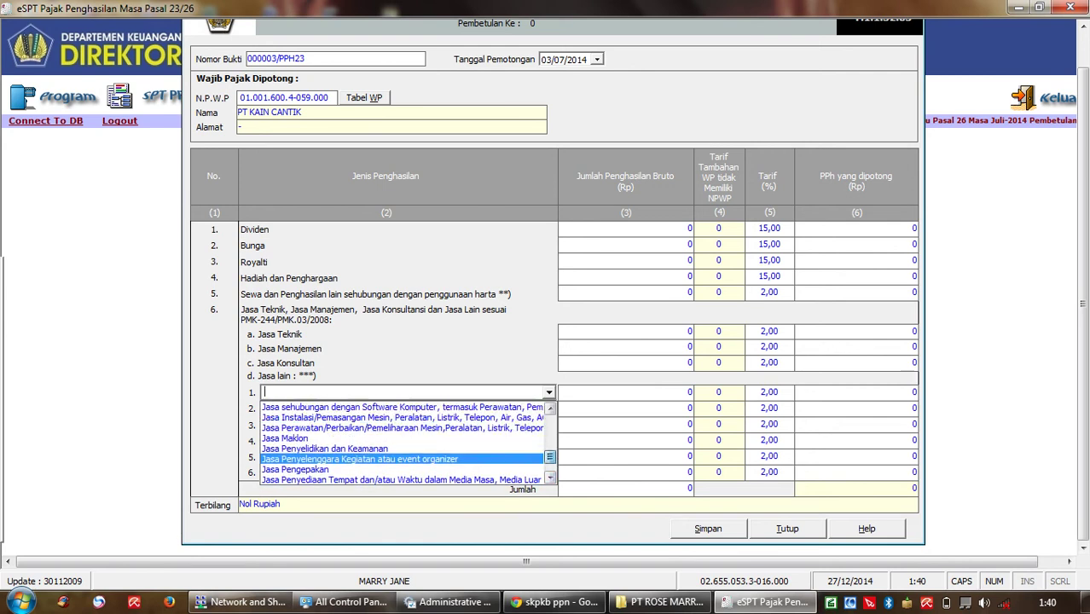
key(Up)
key(Up)
key(Up)
key(Return)
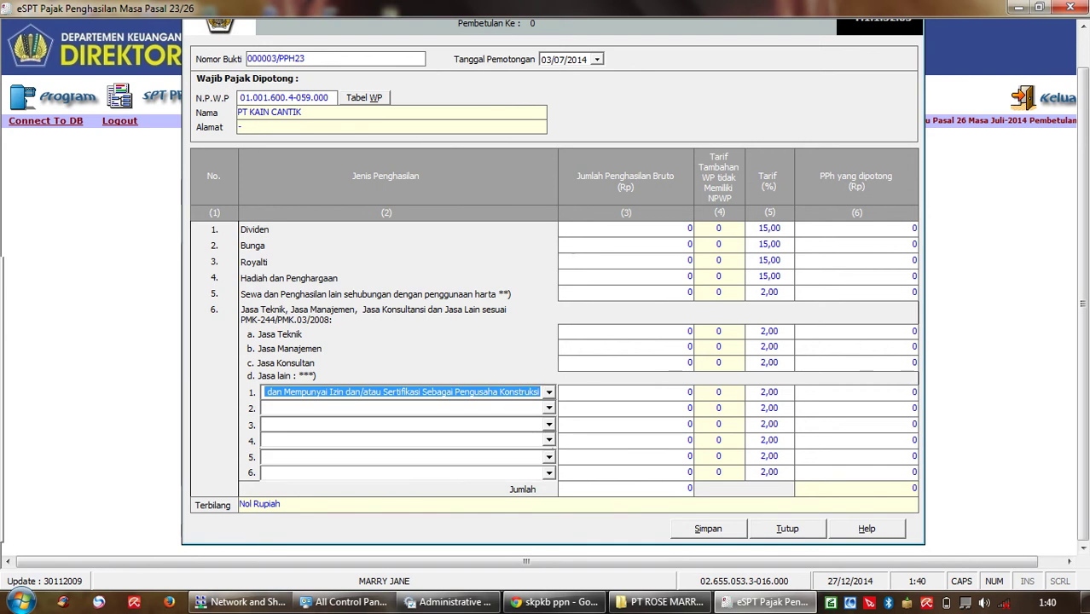
key(alt+Down)
key(Down)
key(Down)
key(Down)
key(Down)
key(Down)
key(Down)
key(Down)
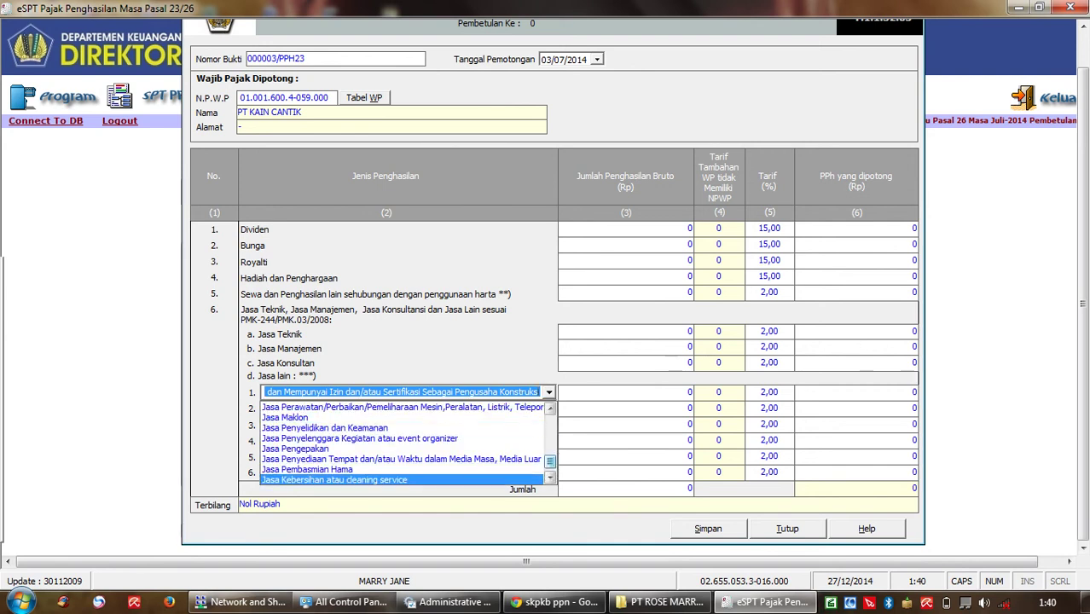
key(Up)
key(Up)
key(Up)
key(Up)
key(Up)
key(Up)
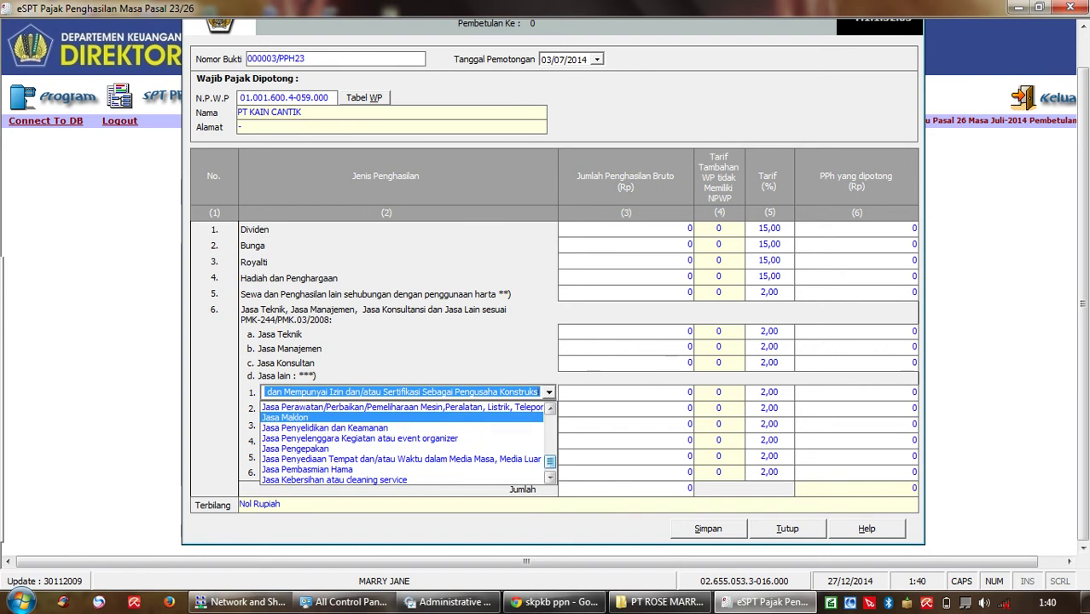
key(Up)
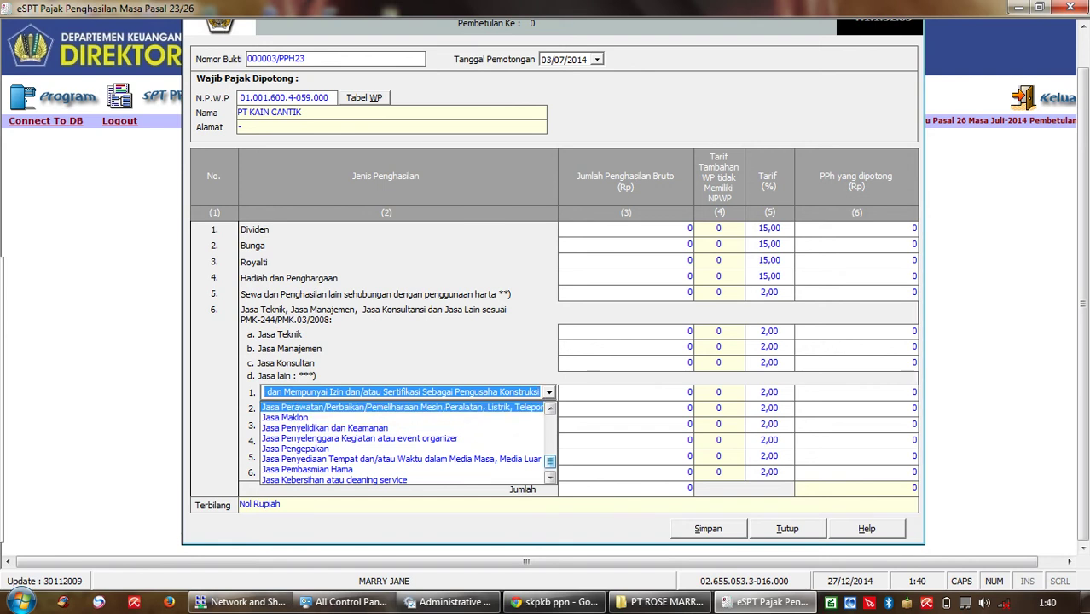
key(Escape)
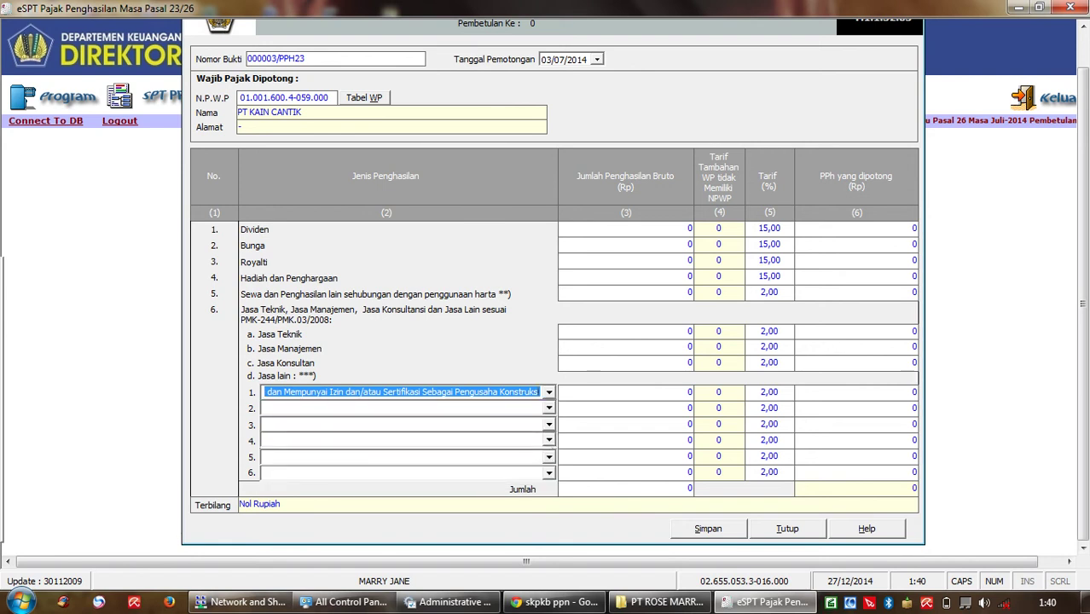
Step: Enter gross income 35.000.000 (700.000 withheld at 2%) and save the slip
key(Tab)
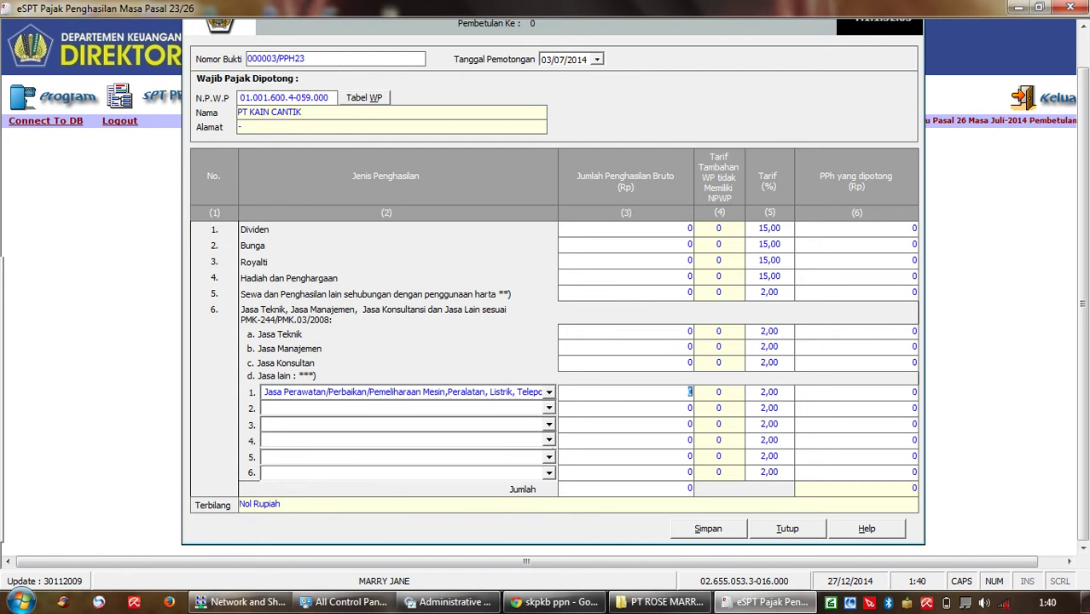
key(BackSpace)
text(4)
text(500000)
text(0)
key(Tab)
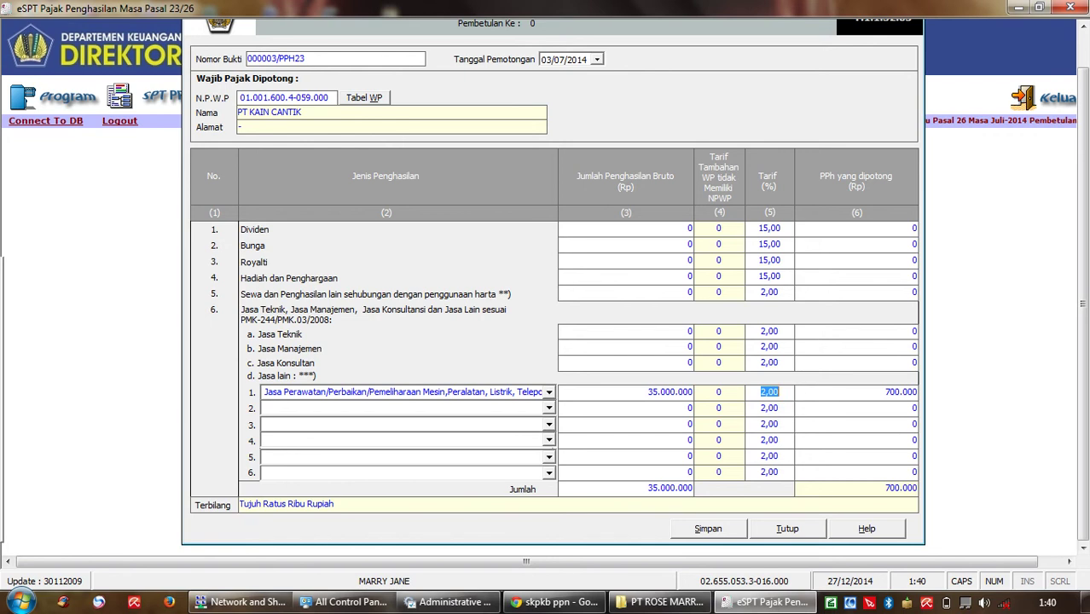
key(alt+s)
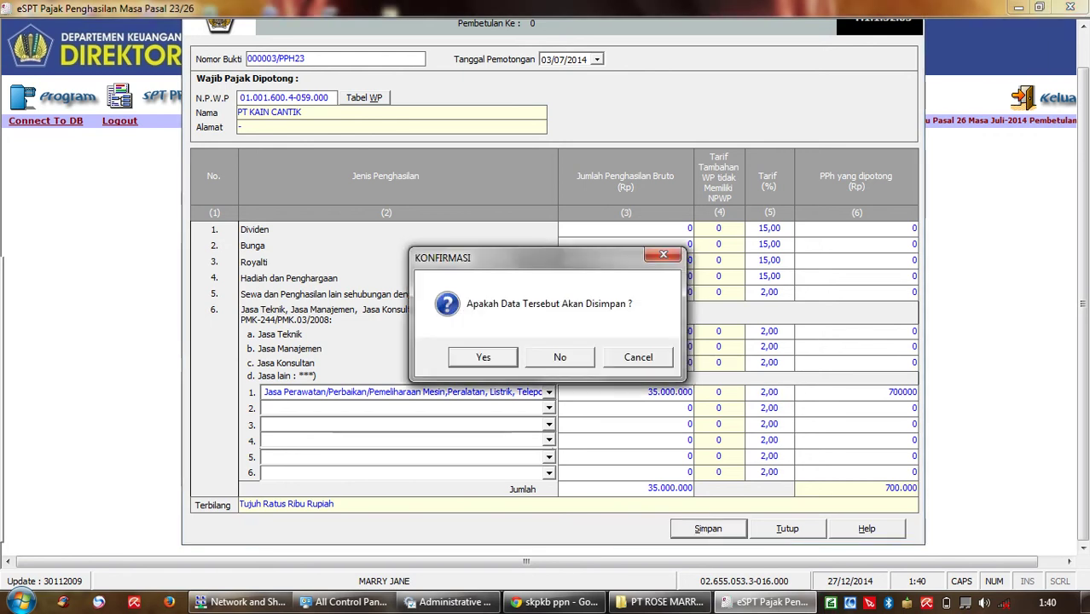
key(Return)
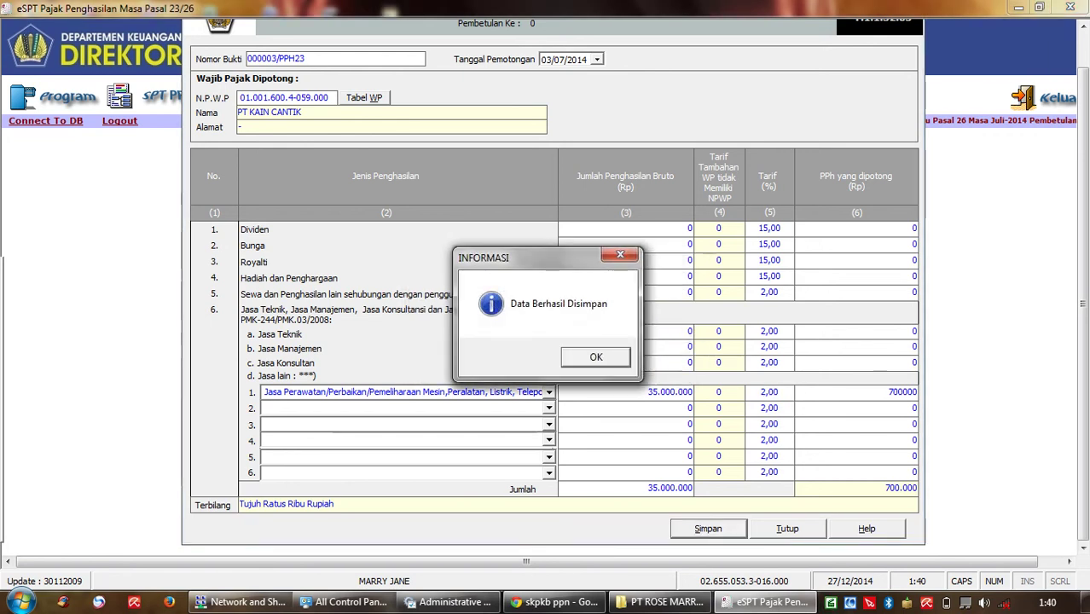
key(Return)
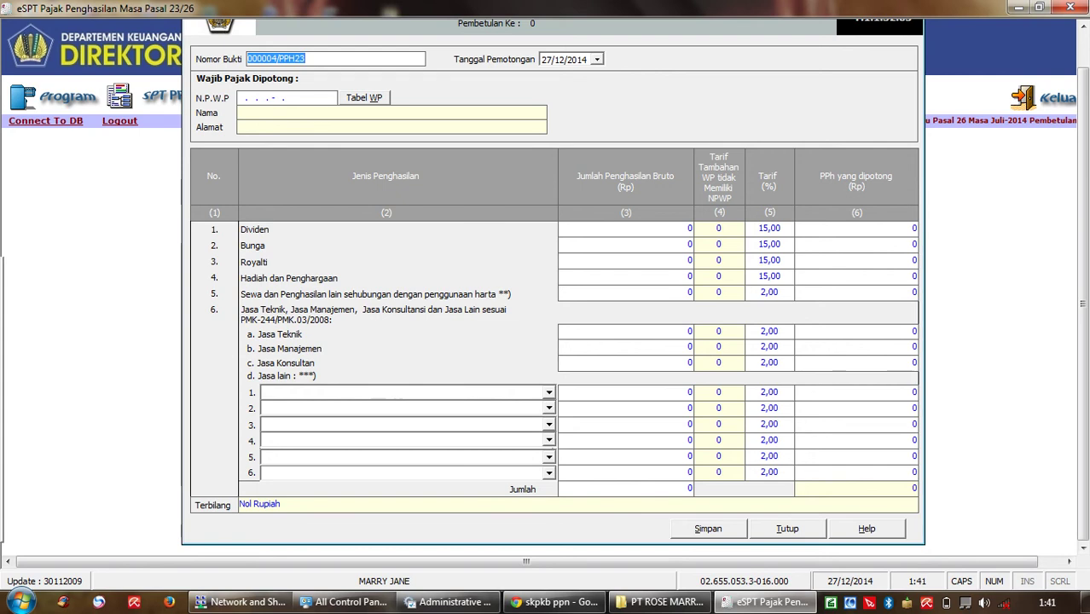
Step: Date the new slip 000004/PPH23 05/07/2014, ready for the withholdee's NPWP
key(Tab)
key(alt+Down)
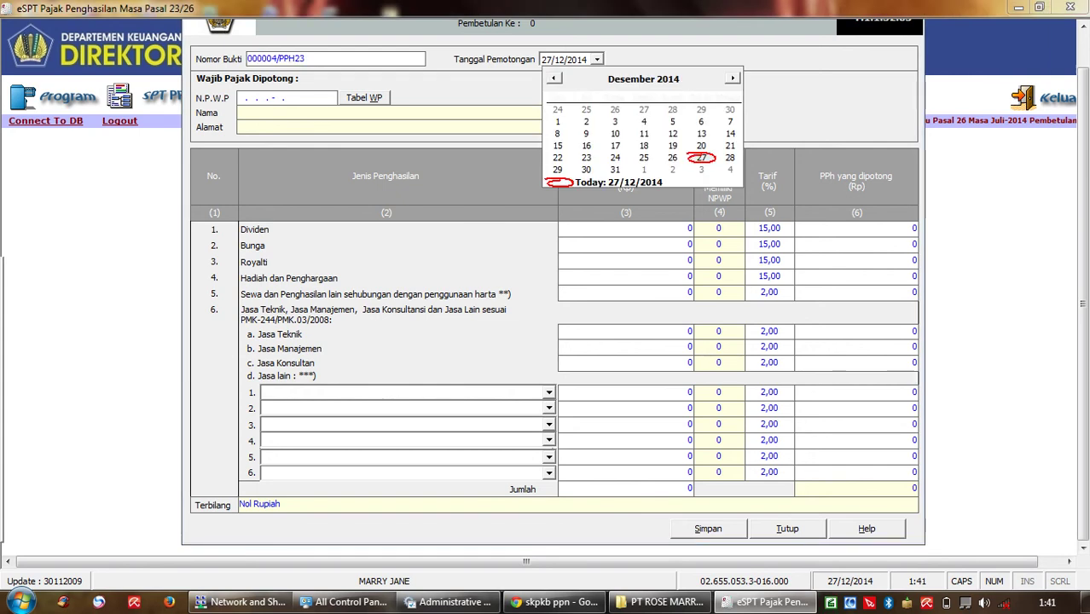
key(Page_Up)
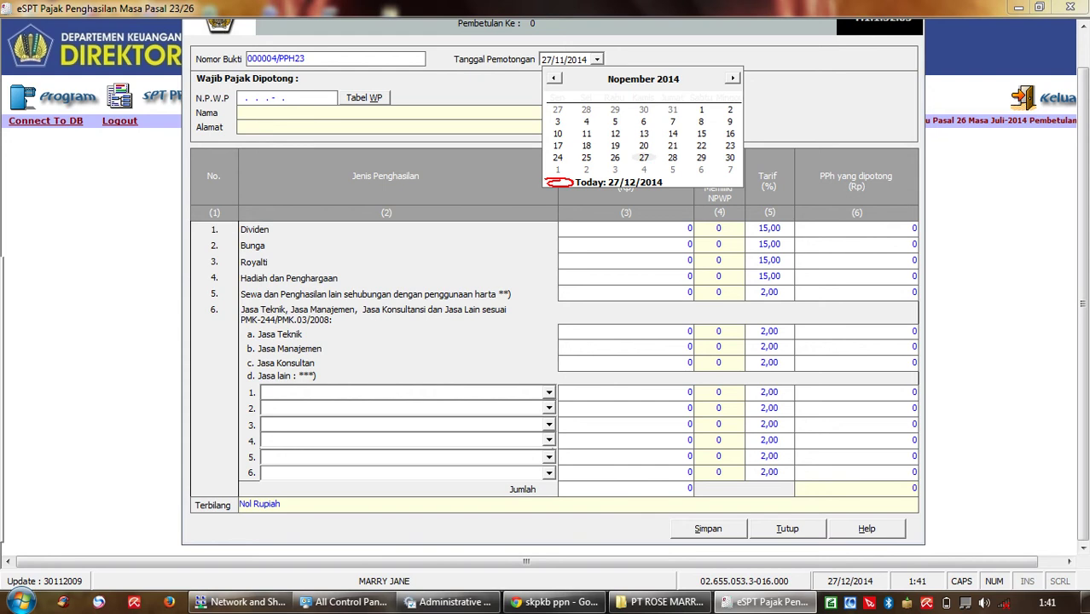
key(Page_Up)
key(Page_Up)
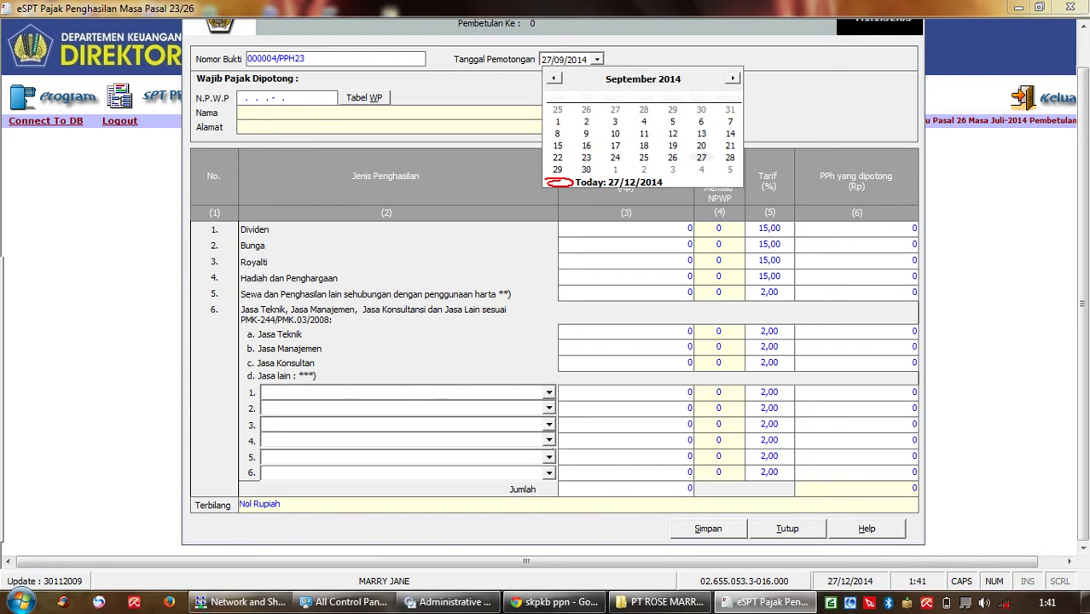
key(Page_Up)
key(Page_Up)
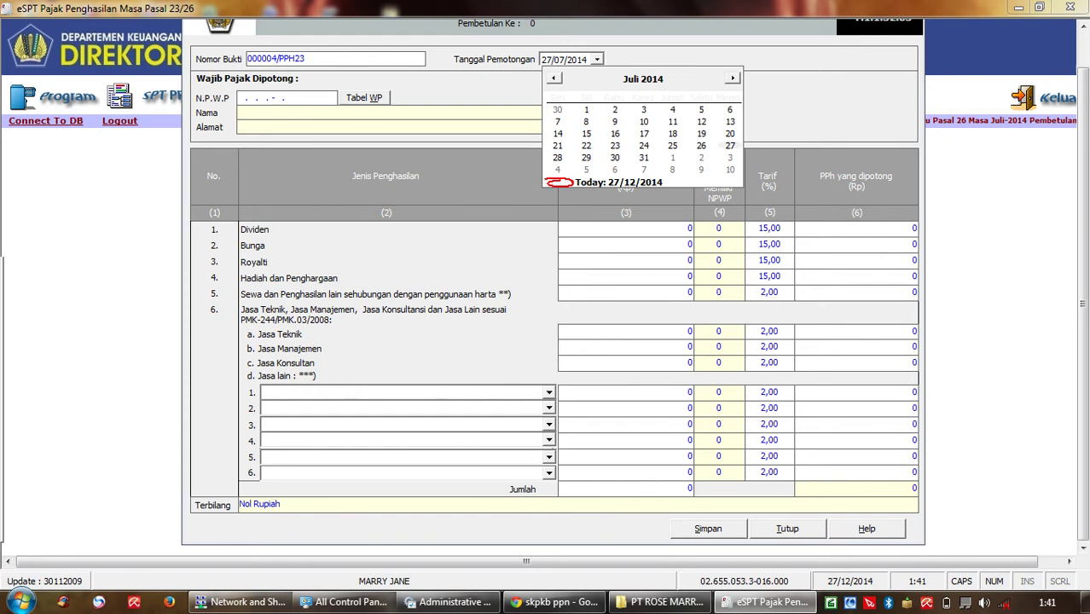
key(Return)
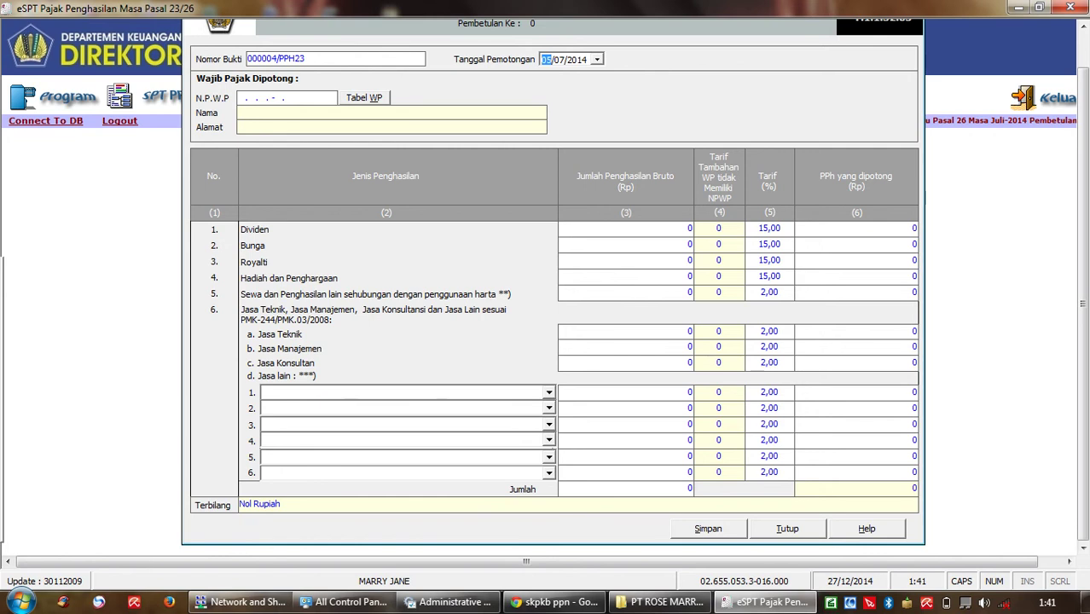
click(242, 98)
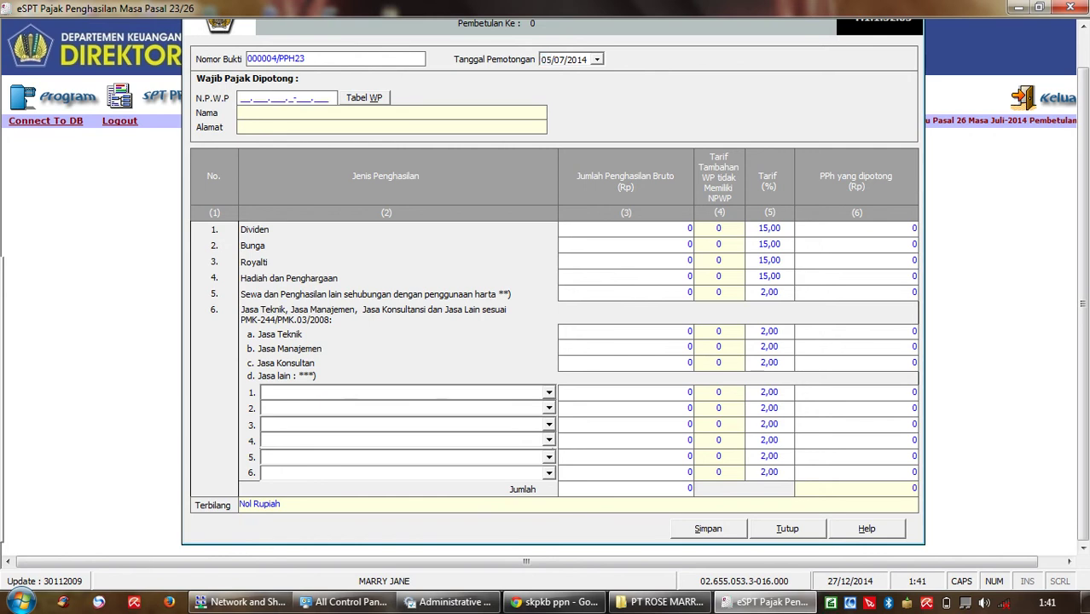
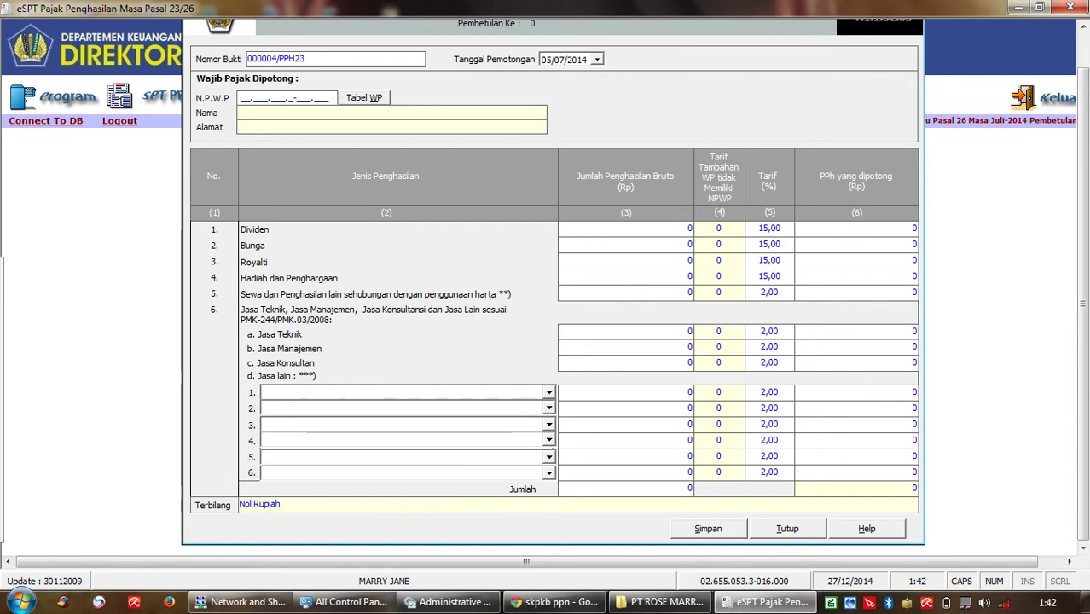
Step: Open the Tabel WP list of registered transaction partners for slip 000004/PPH23
click(365, 98)
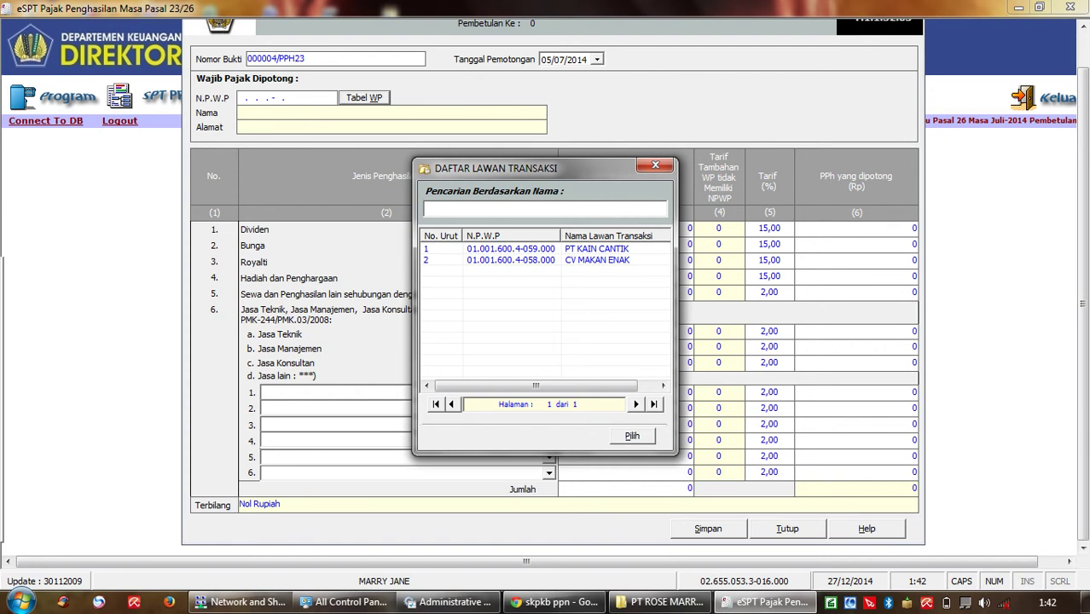
Step: Pick PT KAIN CANTIK and enter 150.000.000 Hadiah dan Penghargaan income (22.500.000 withheld), then save
click(512, 248)
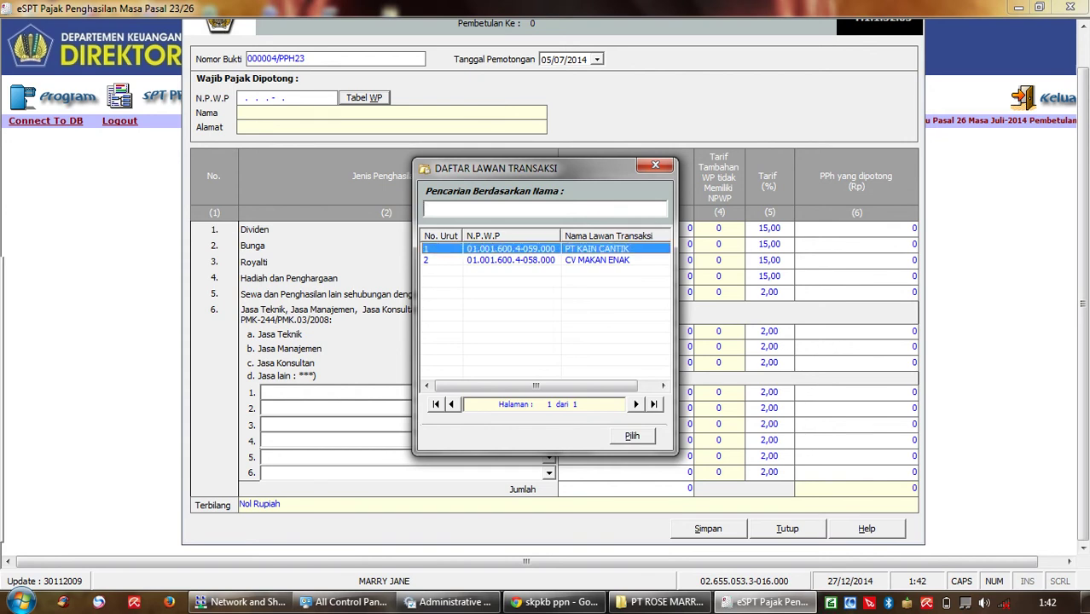
key(Return)
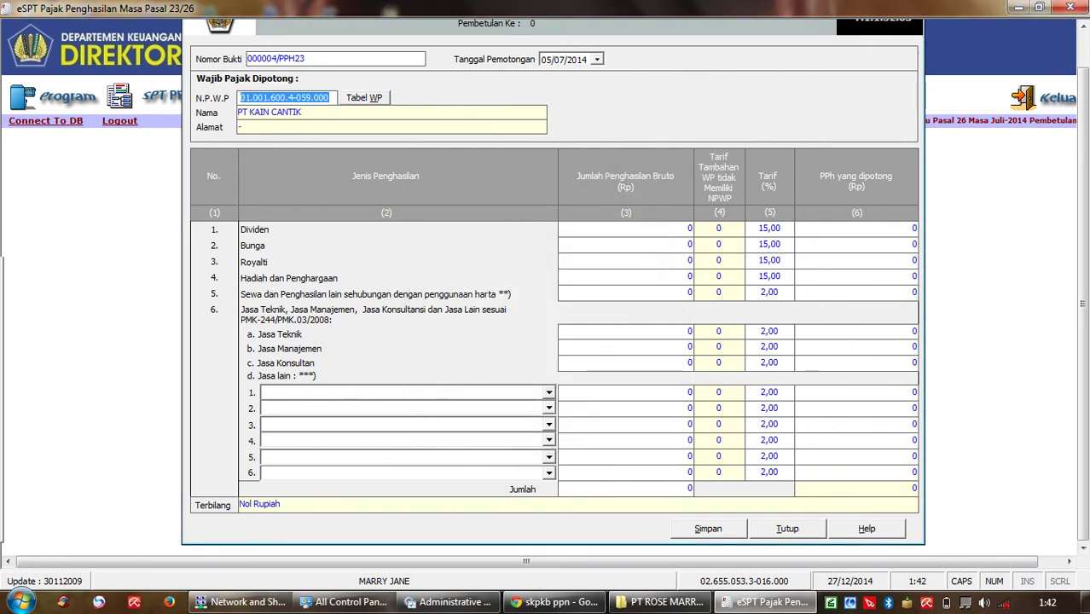
click(689, 276)
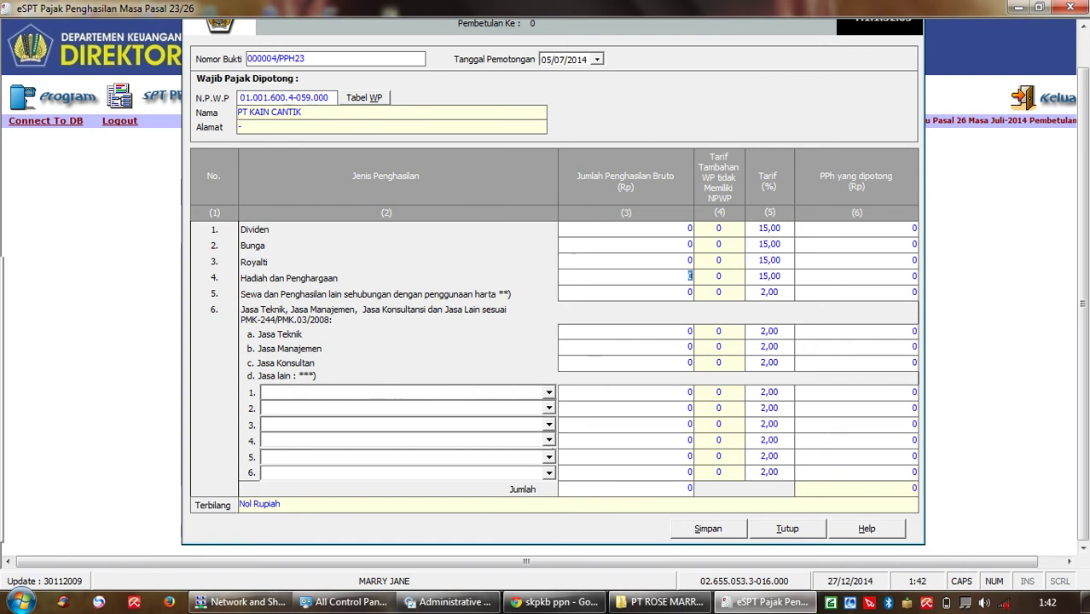
key(BackSpace)
text(150.0)
text(0)
text(0.)
text(0000)
key(Tab)
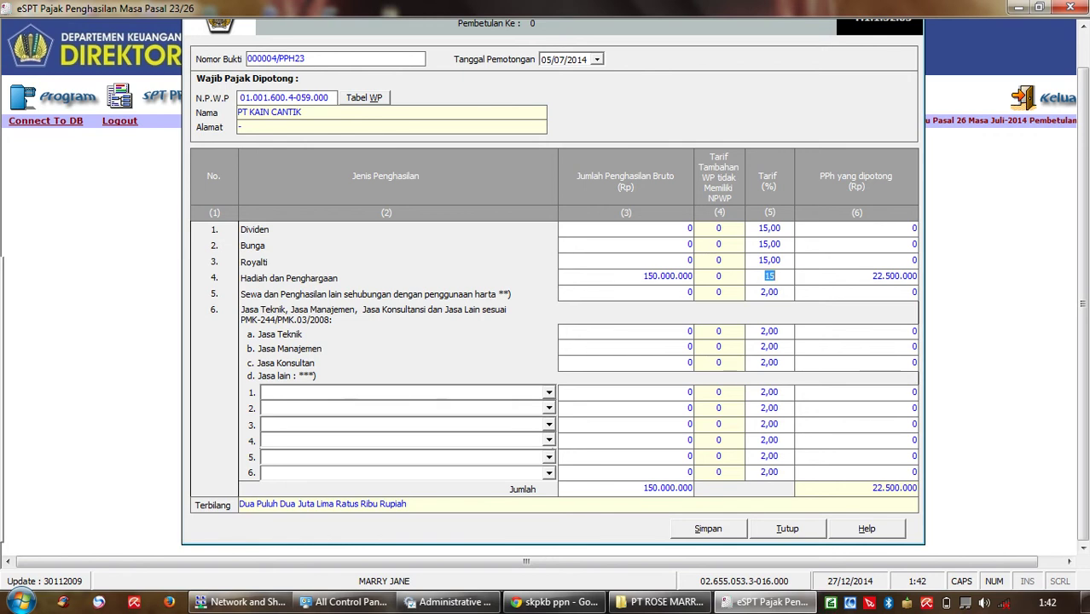
key(alt+s)
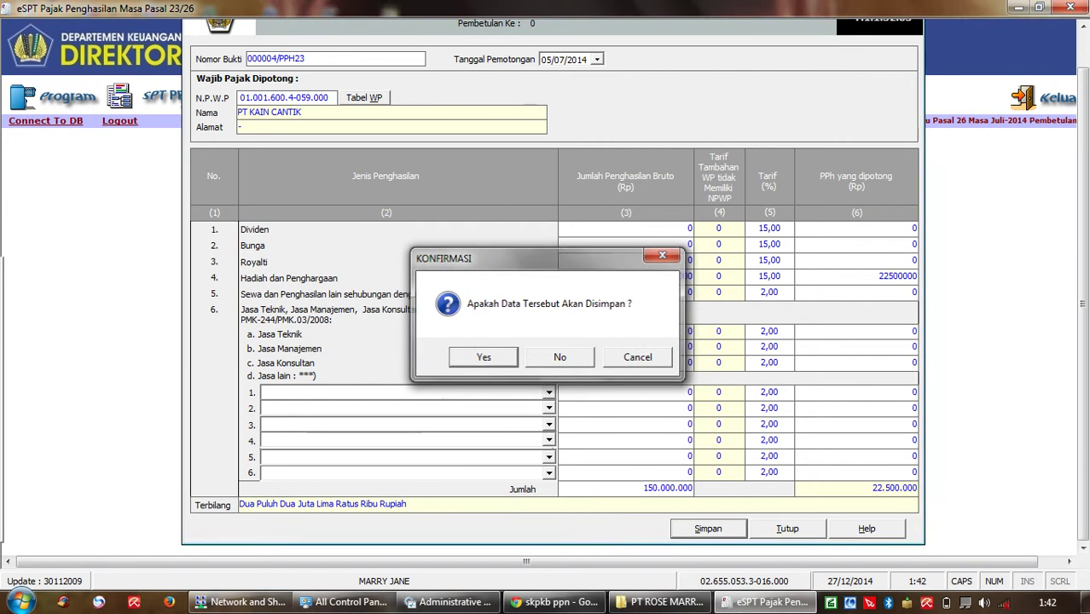
Step: Confirm saving slip 000004 and date the new slip 000005/PPH23 as 08/07/2014
key(Return)
key(Return)
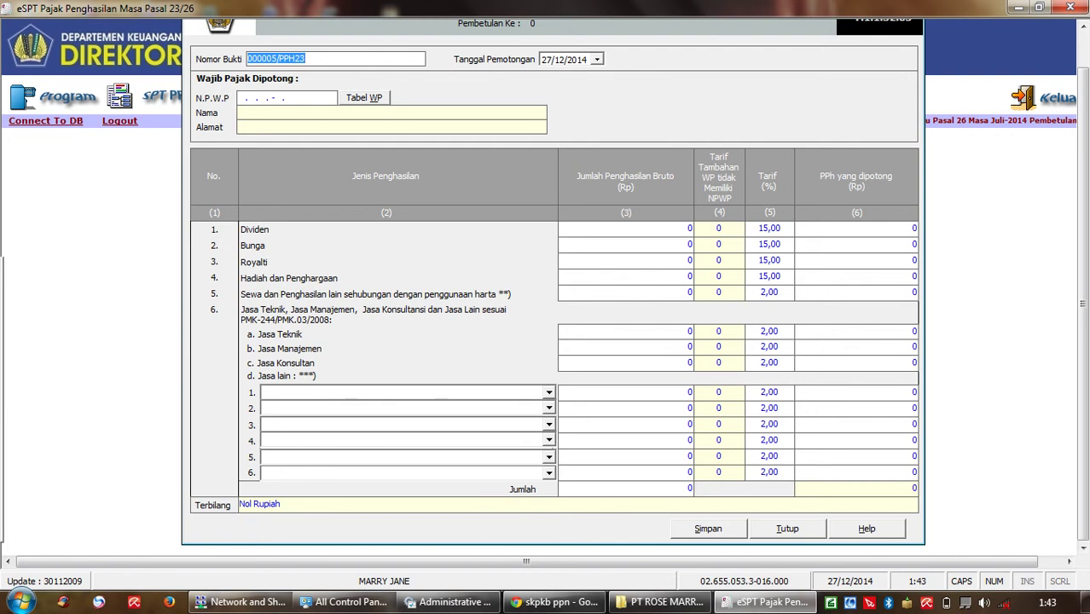
click(597, 59)
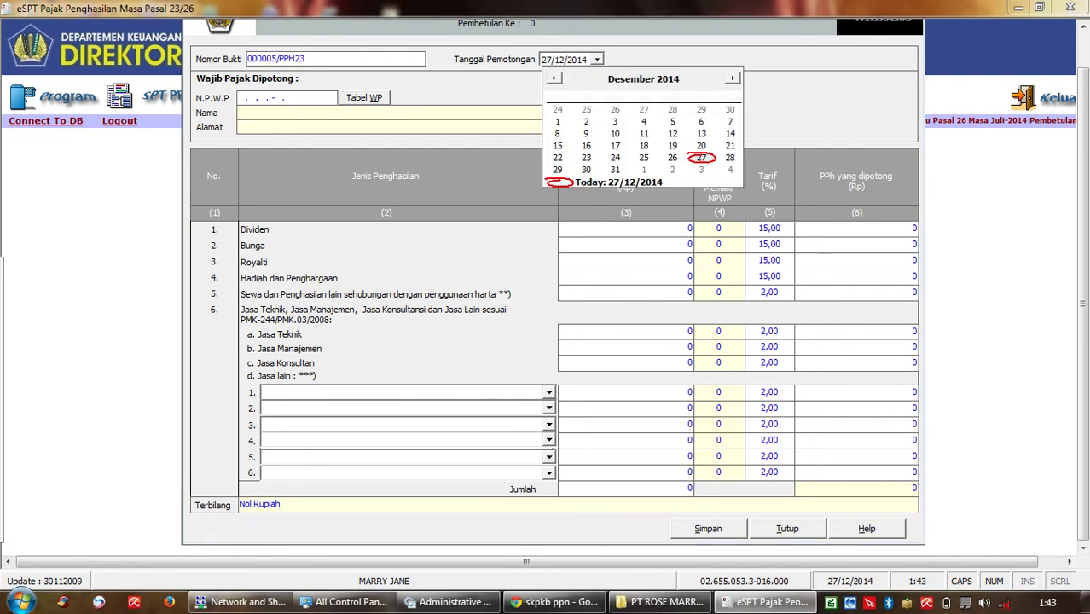
click(553, 77)
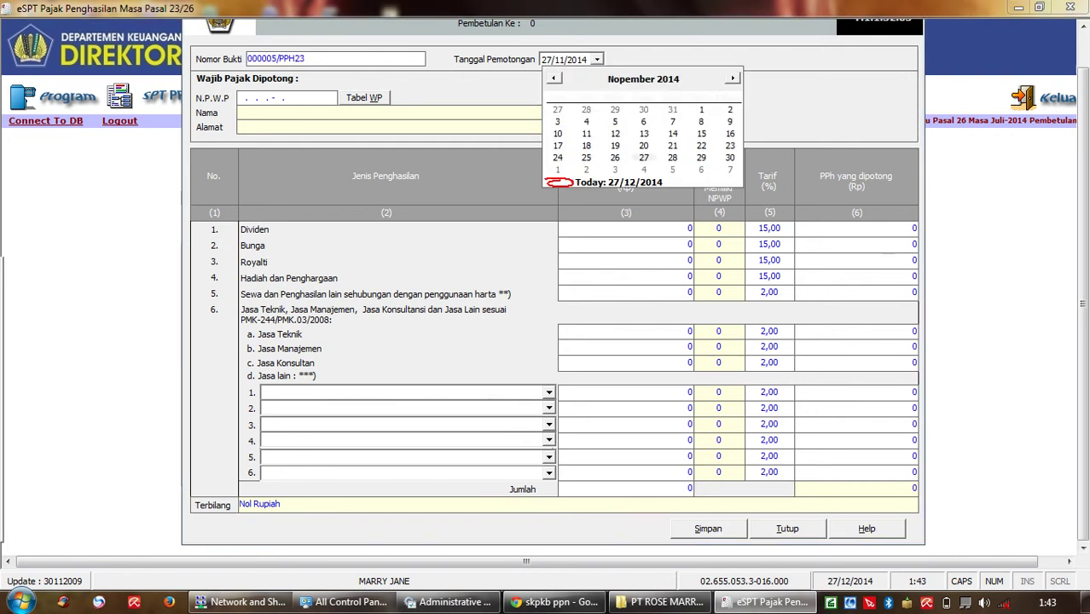
click(553, 78)
click(554, 77)
click(554, 77)
click(553, 78)
click(554, 78)
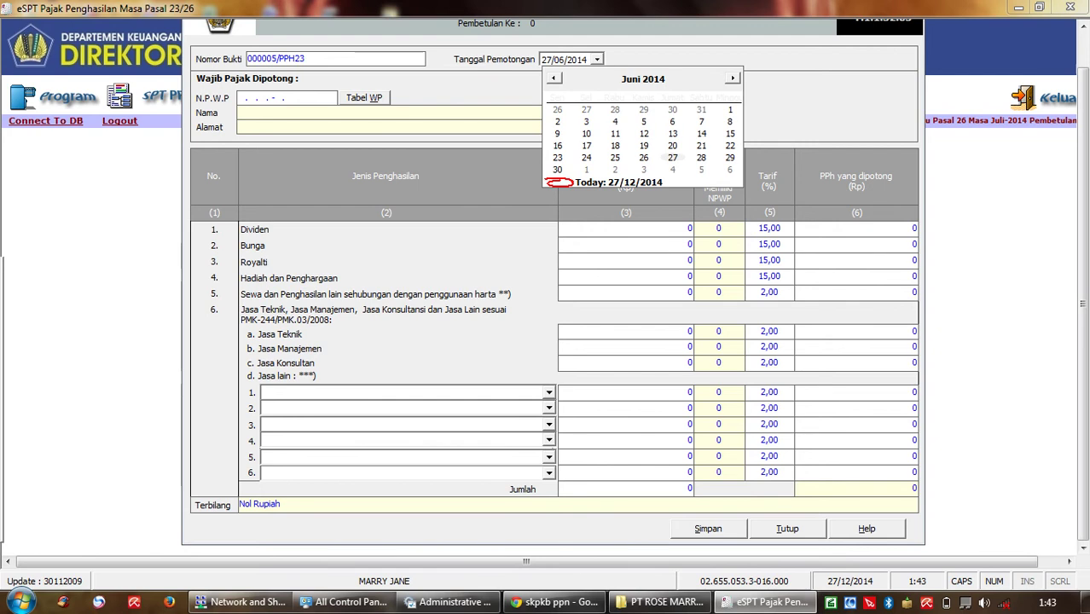
key(Page_Down)
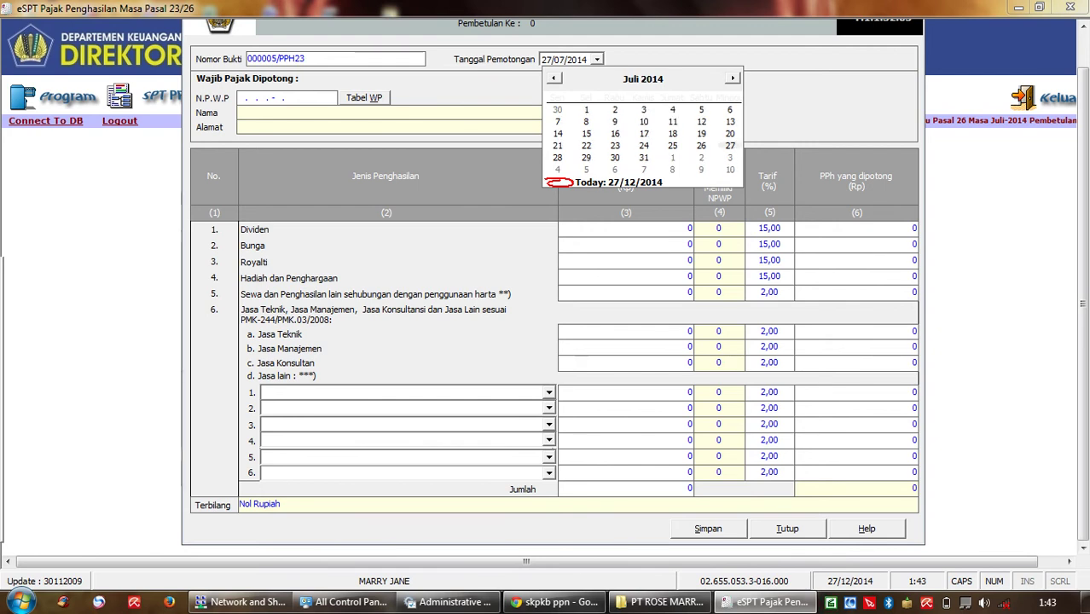
click(586, 121)
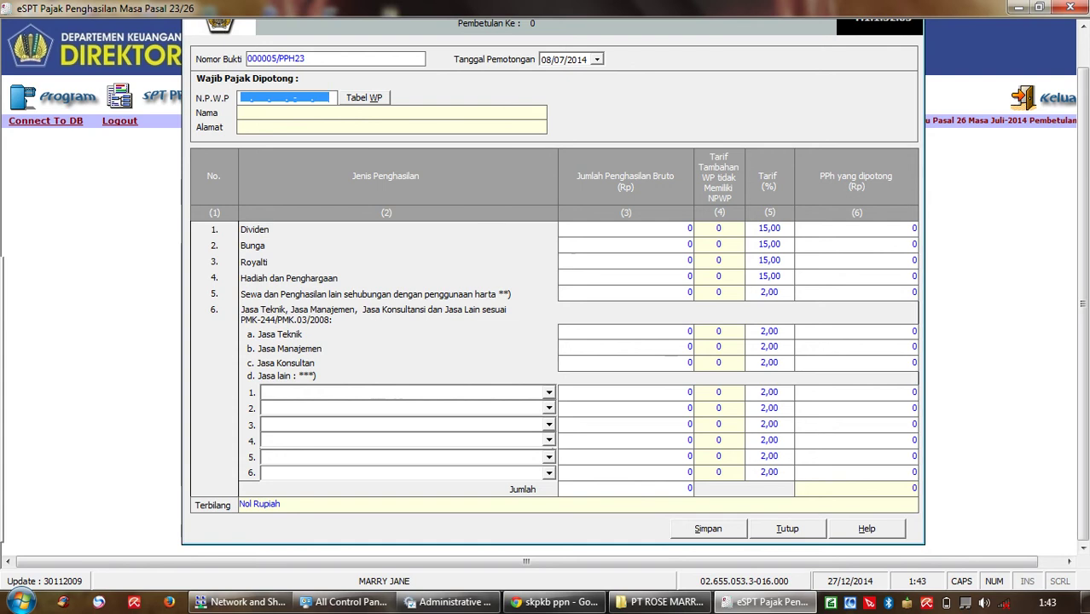
Step: Enter the withheld party's NPWP on slip 000005/PPH23 and look it up
click(242, 98)
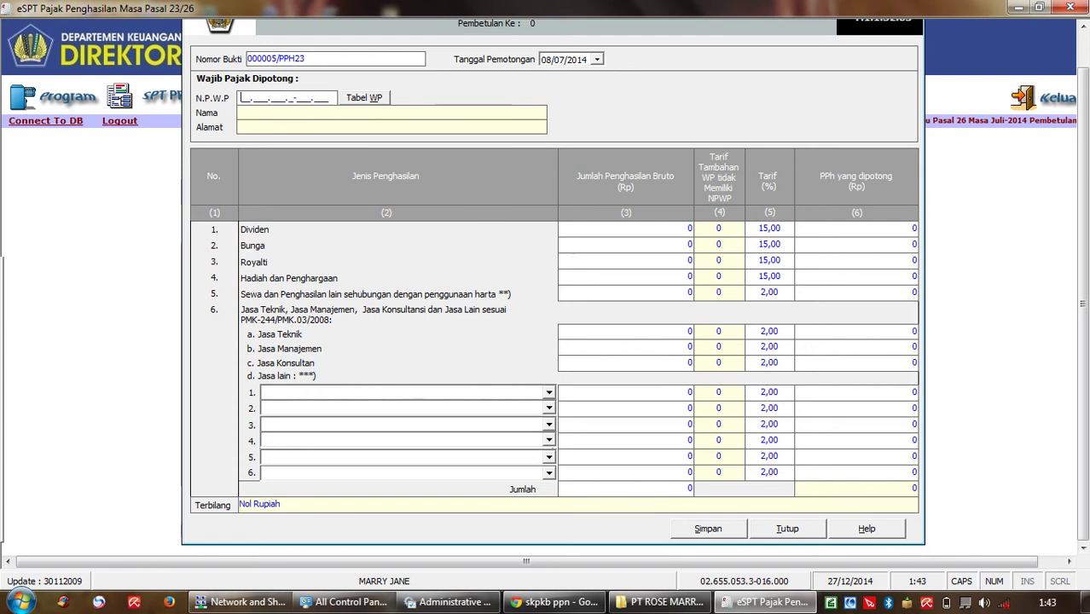
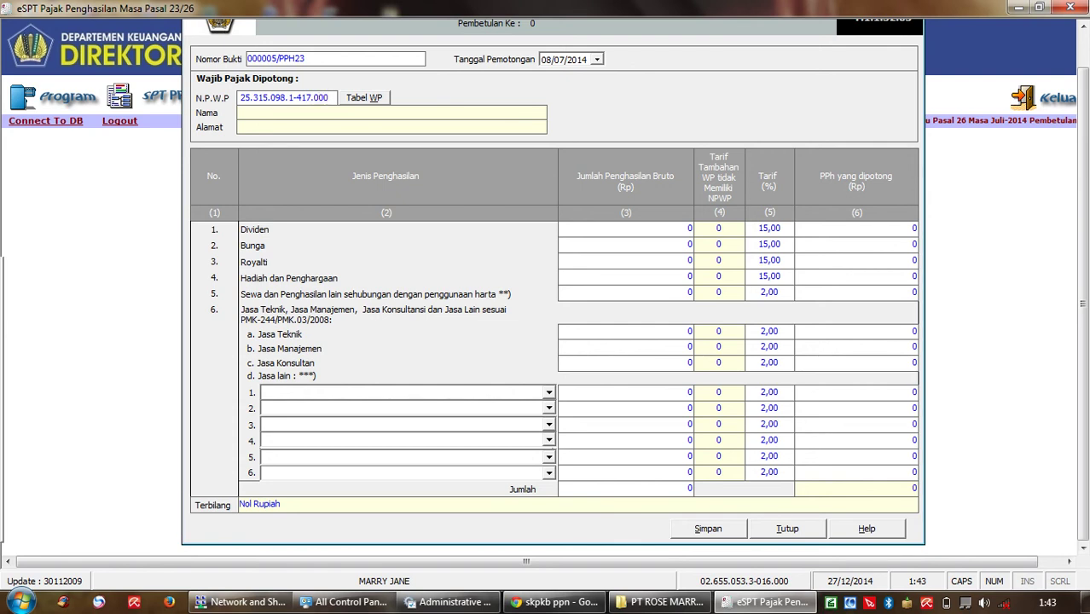
key(Return)
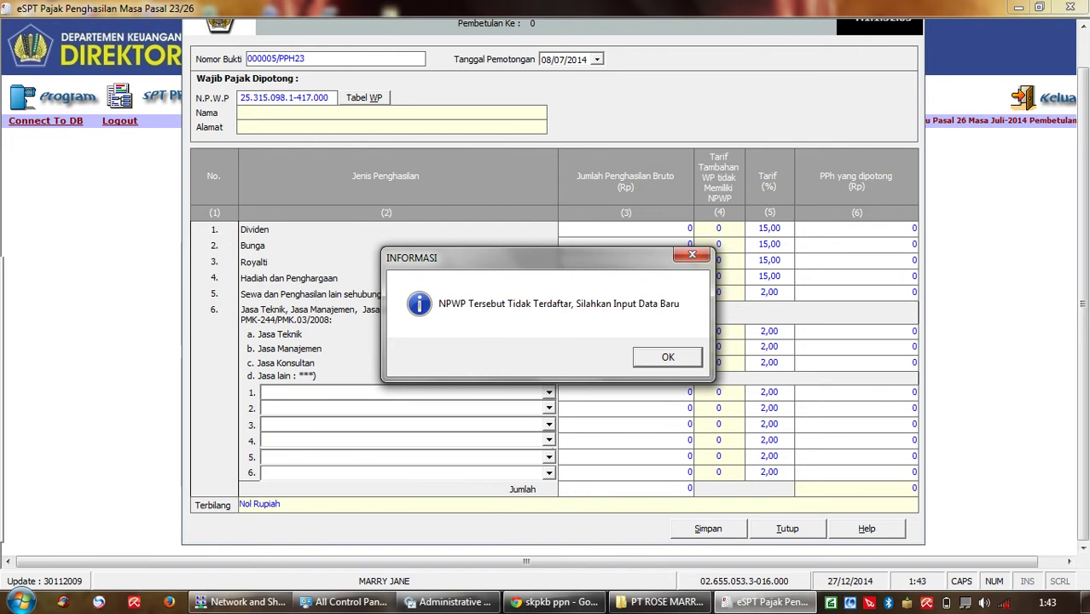
Step: Register the new taxpayer with their name and '-' for address, postal code and phone
key(Return)
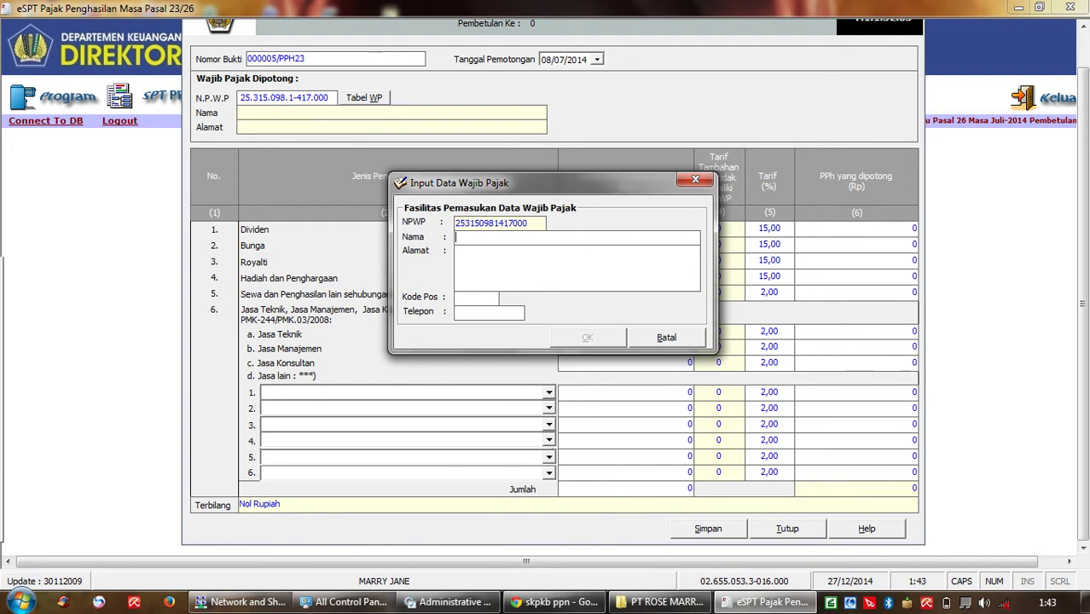
text(BPK BADRUN)
key(Tab)
text(-)
key(Tab)
text(-)
key(Tab)
text(-)
key(Return)
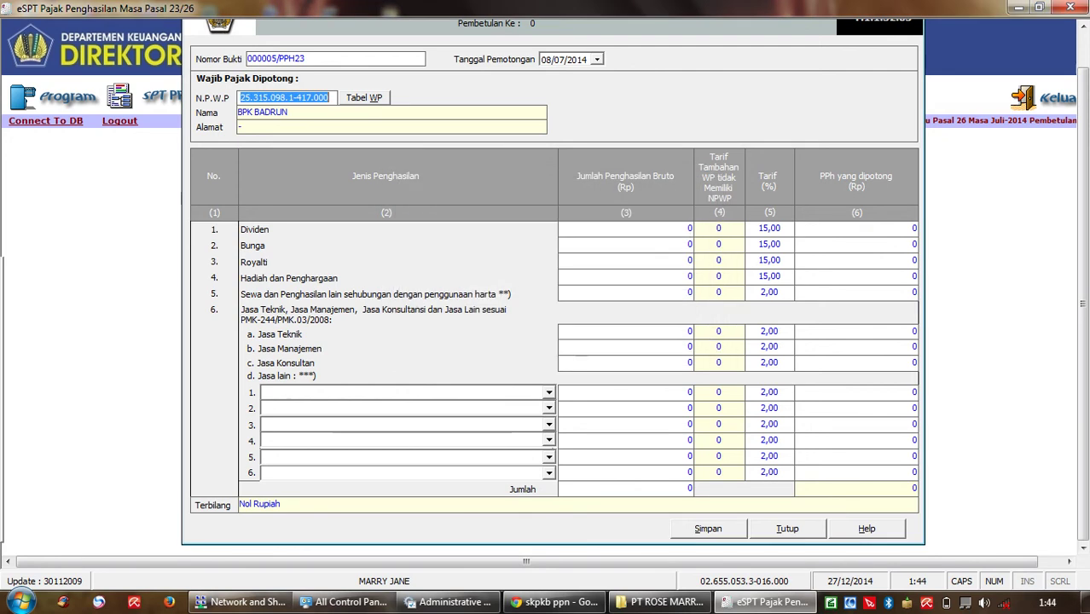
Step: Enter 6.500.000 Sewa gross income (130.000 withheld at 2%) and save slip 000005
click(689, 228)
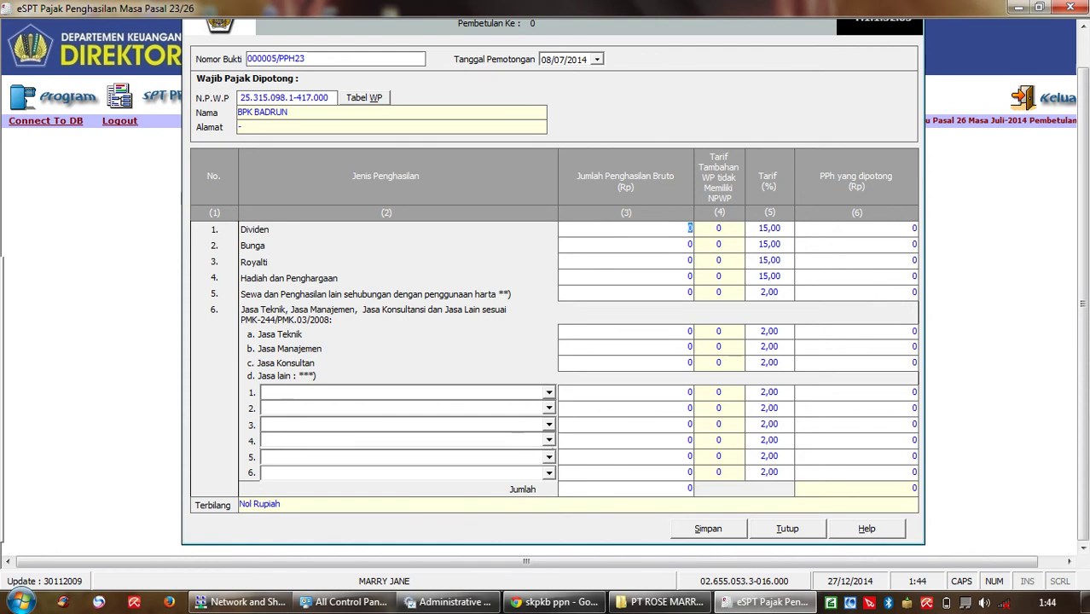
click(687, 293)
key(BackSpace)
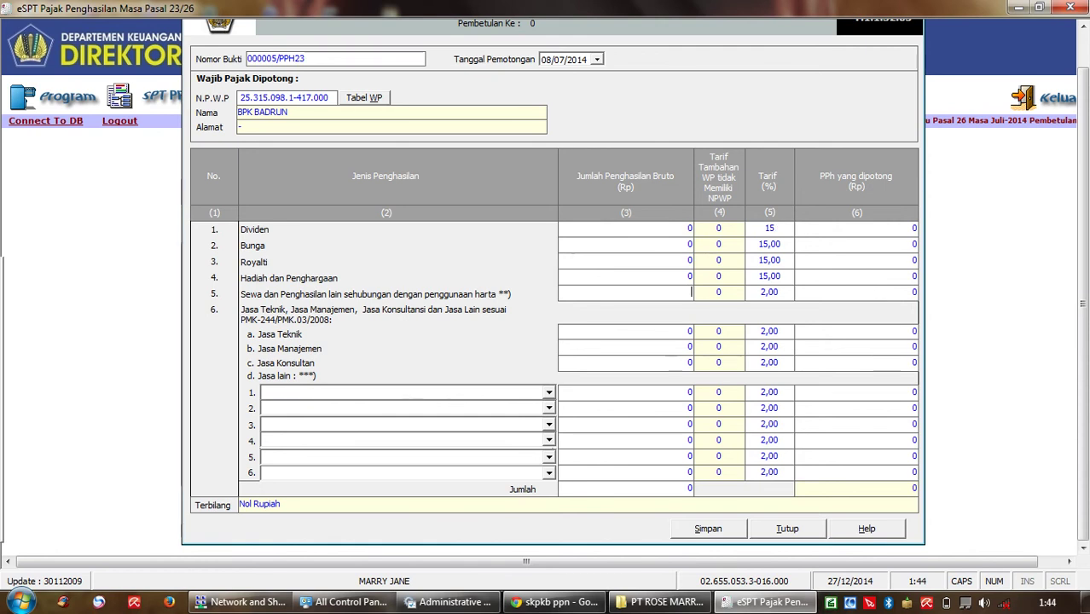
text(6.500.)
text(00000)
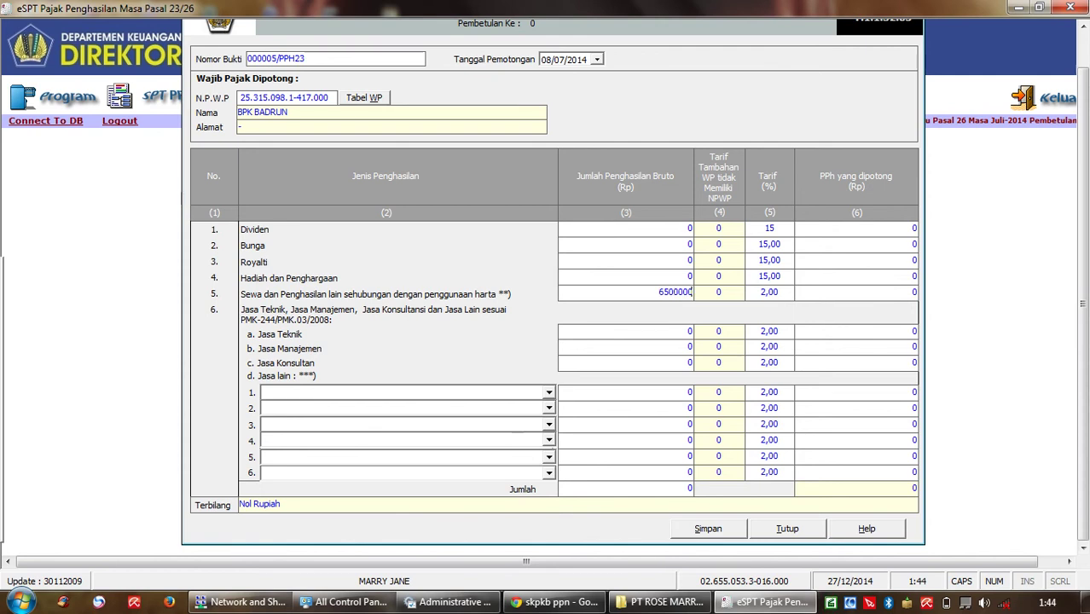
key(Tab)
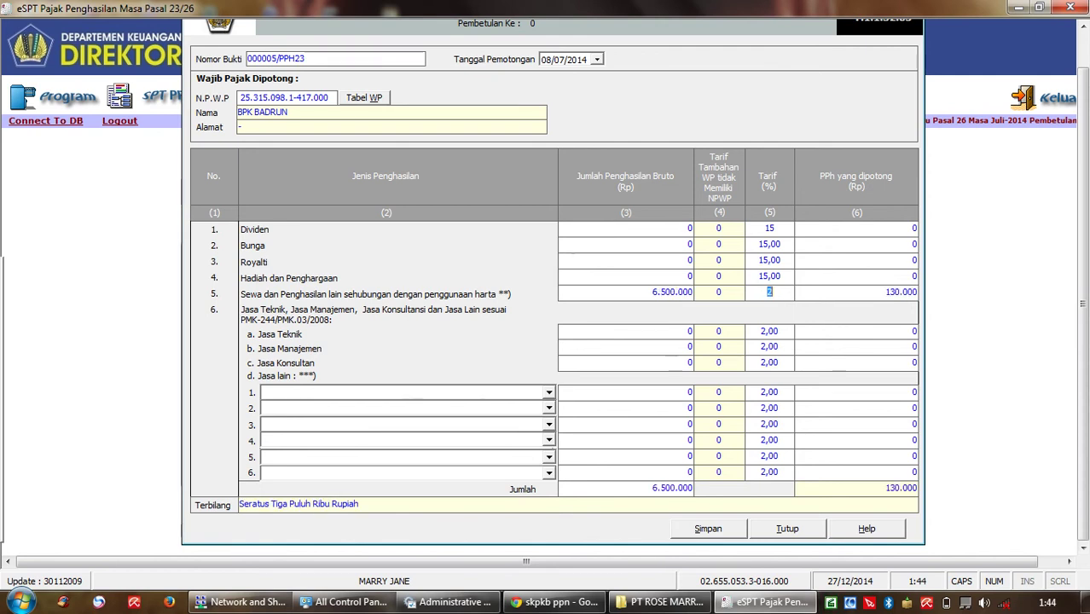
key(alt+s)
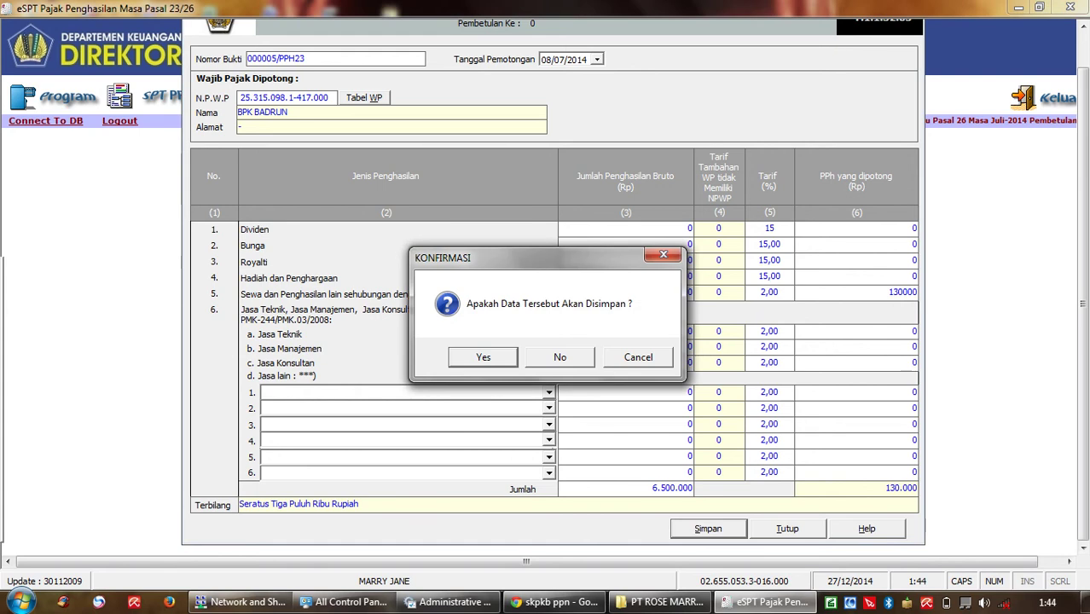
key(Return)
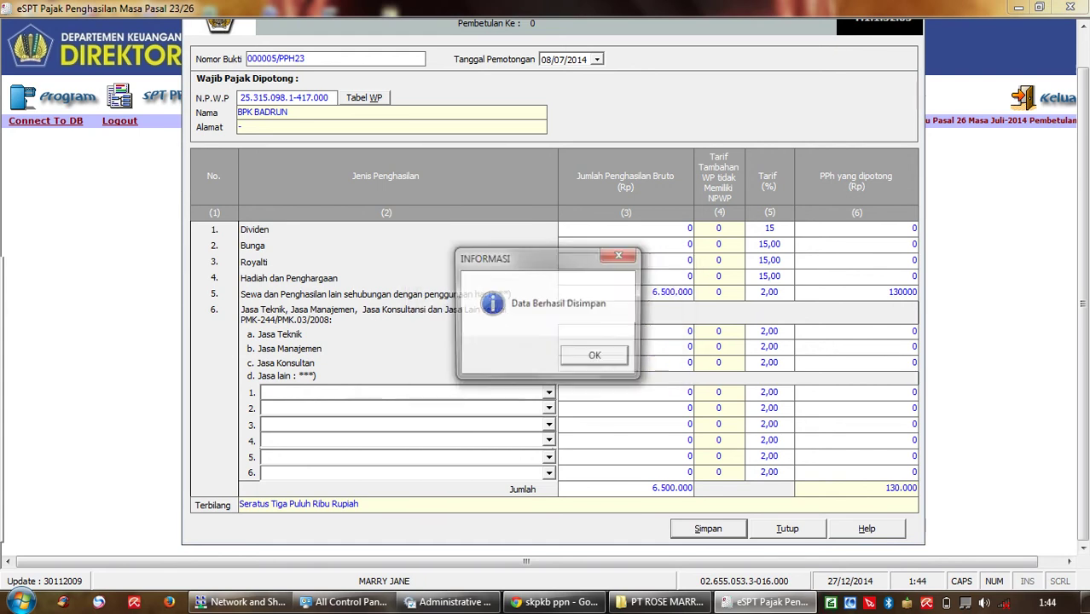
Step: Start slip 000006/PPH23 and look up the next withheld party's NPWP
key(Return)
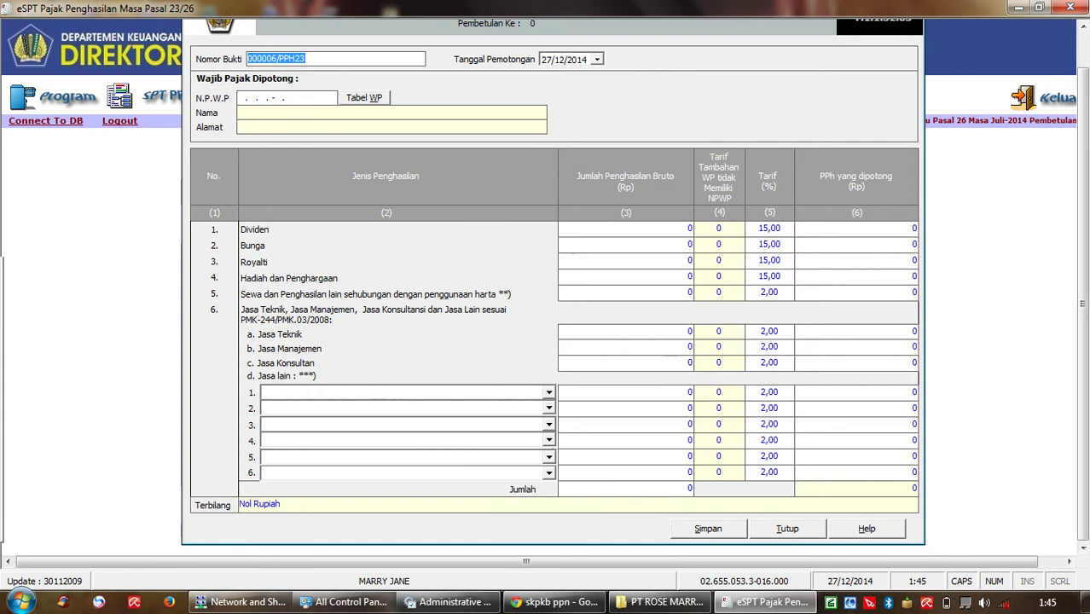
click(243, 98)
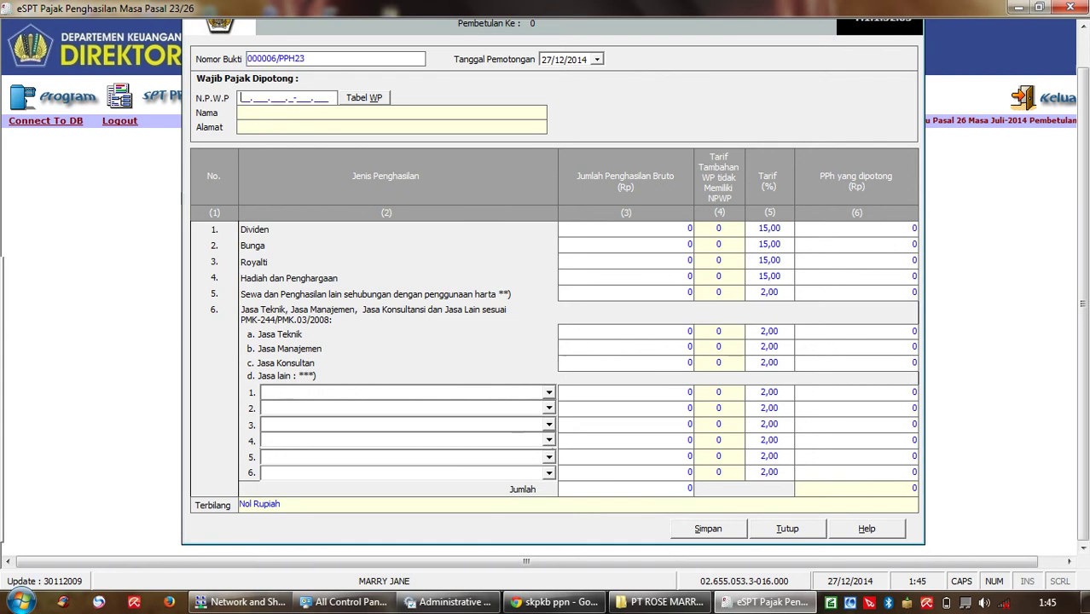
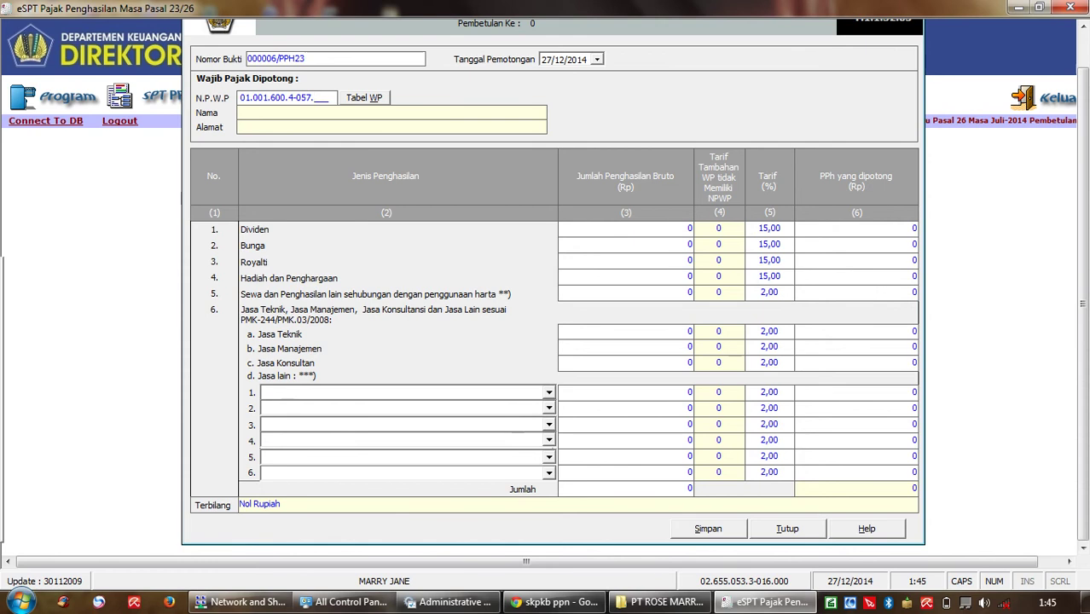
key(Return)
key(Return)
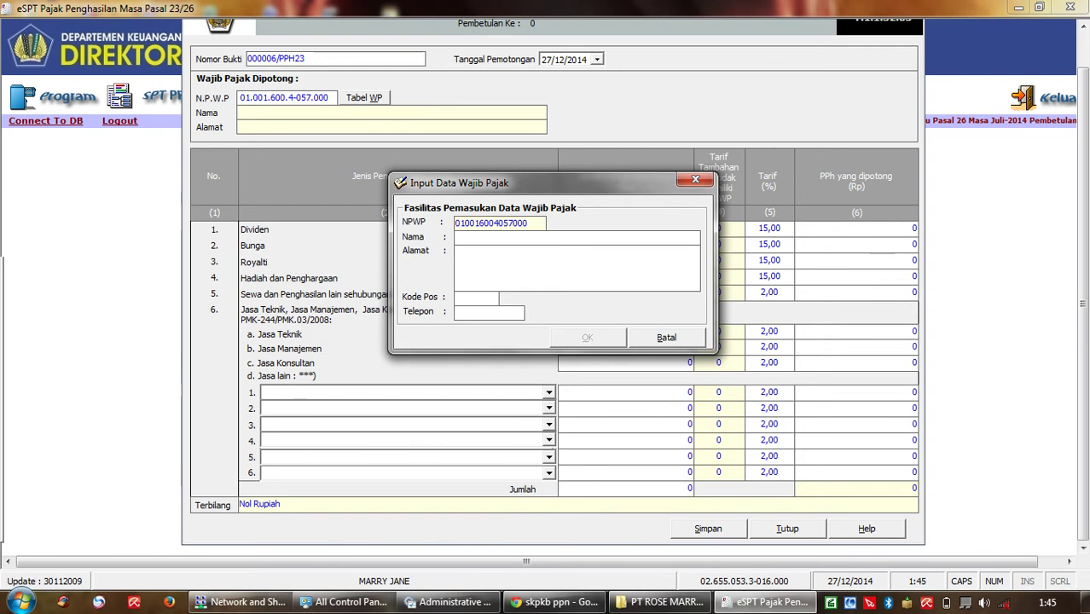
Step: Register CV INDAH NIAN as a new taxpayer with '-' for address and other details
text(CV INDAH NIAN)
key(Tab)
text(-)
key(Tab)
text(-)
key(Tab)
text(-)
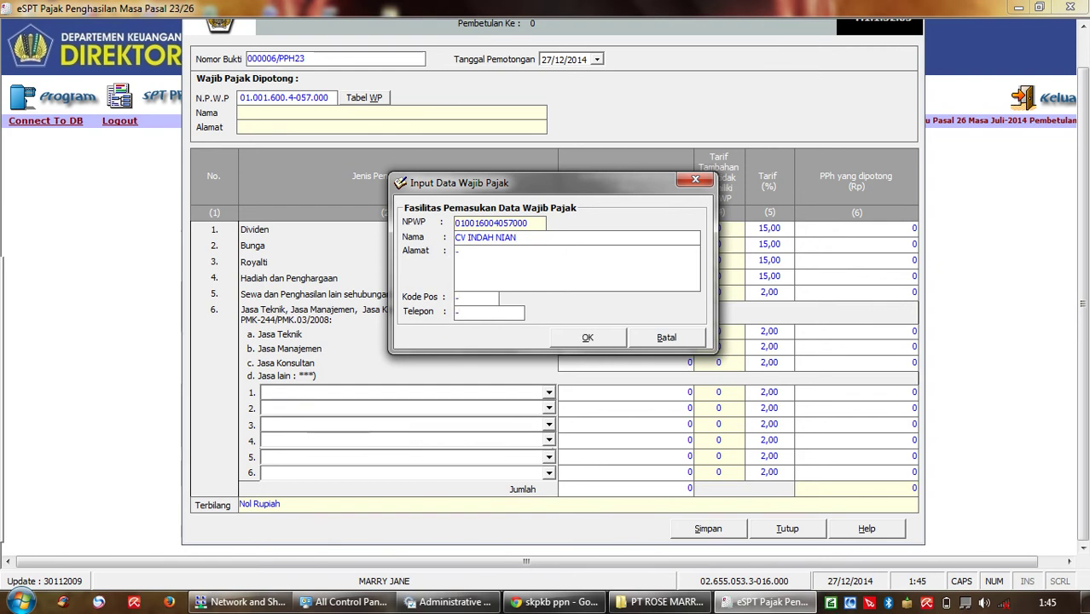
key(Return)
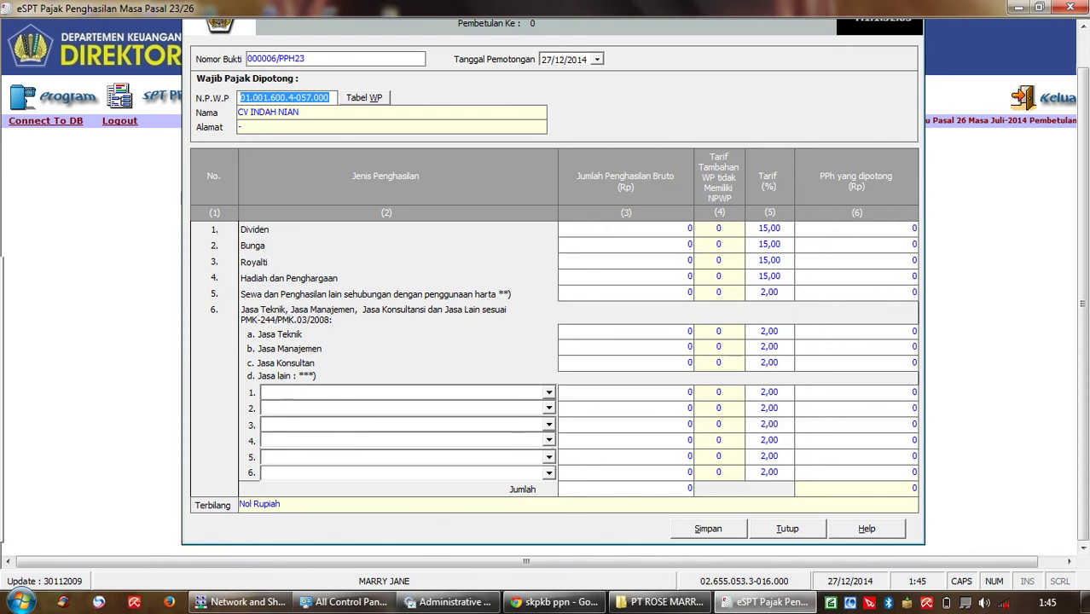
Step: Enter 25.500.000 Royalti gross income (3.825.000 withheld at 15%) and try saving slip 000006
click(716, 259)
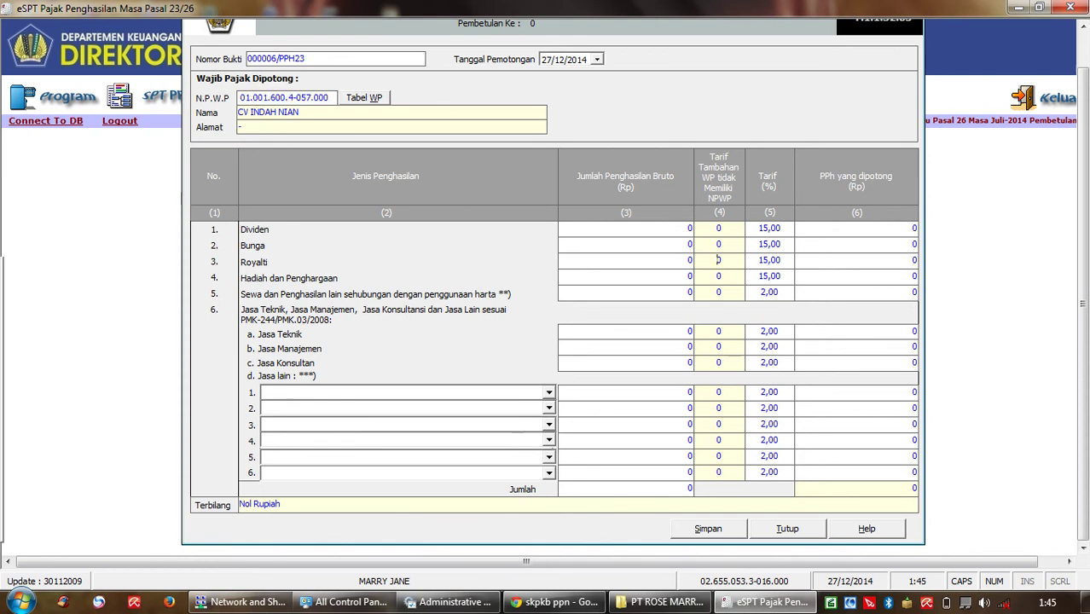
key(shift+Tab)
key(BackSpace)
text(25500000)
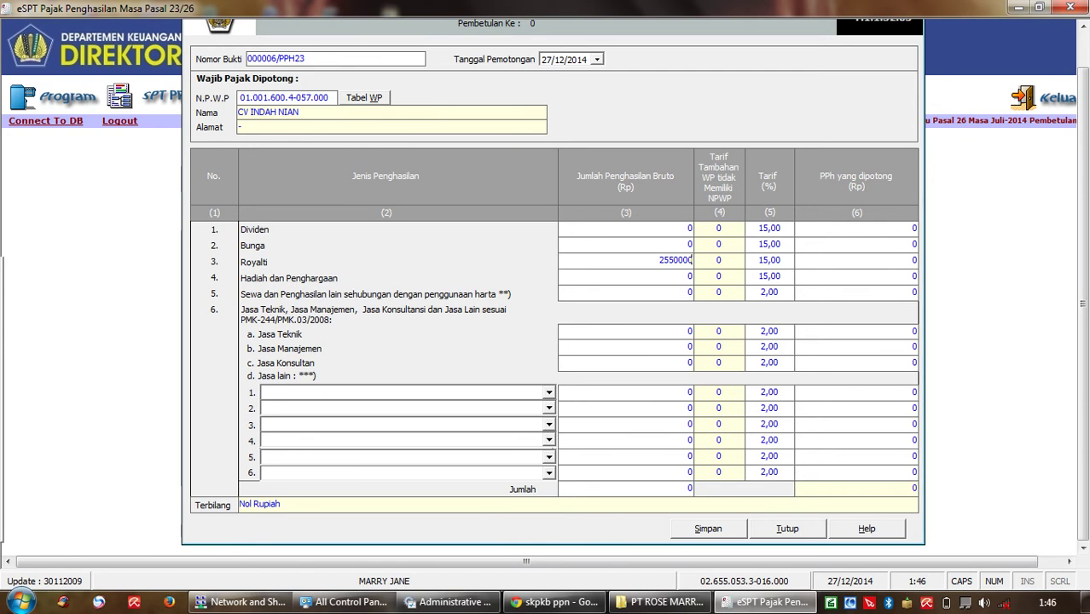
key(Tab)
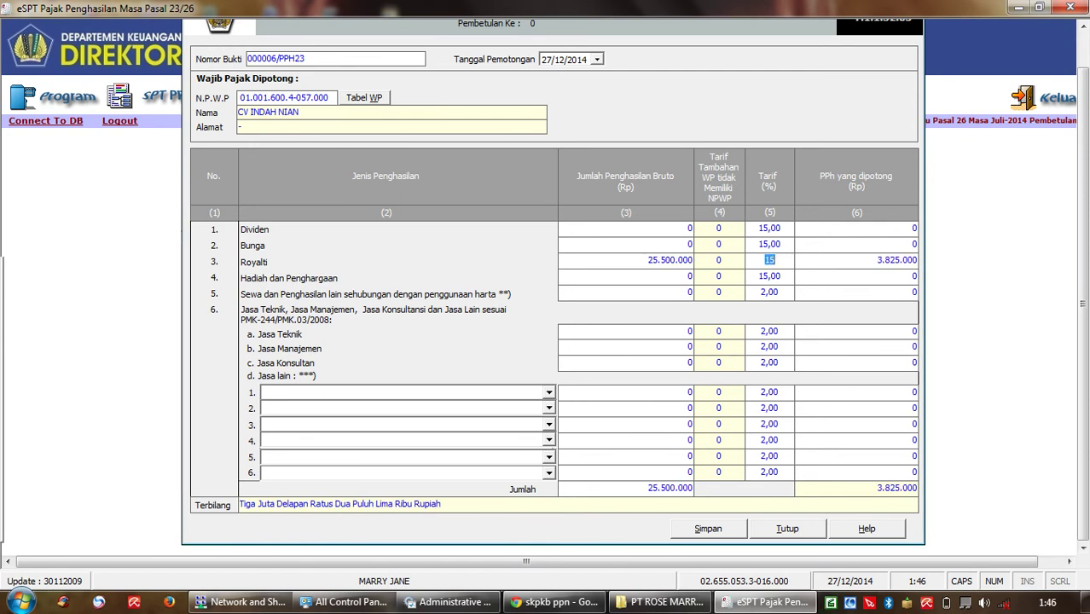
key(alt+s)
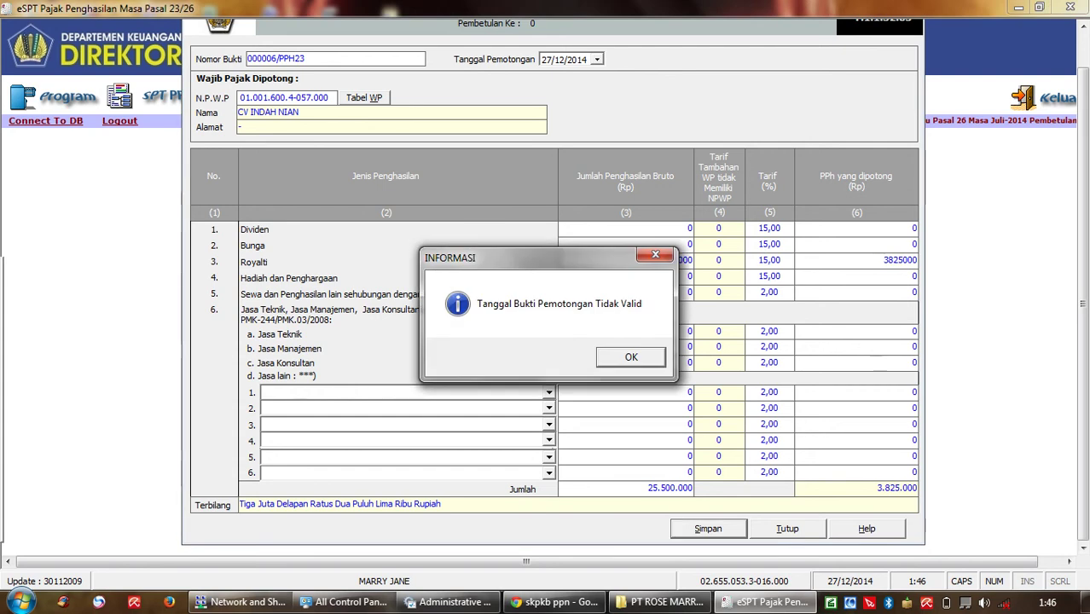
Step: Change slip 000006/PPH23's date to 09/07/2014 and save it successfully
key(Return)
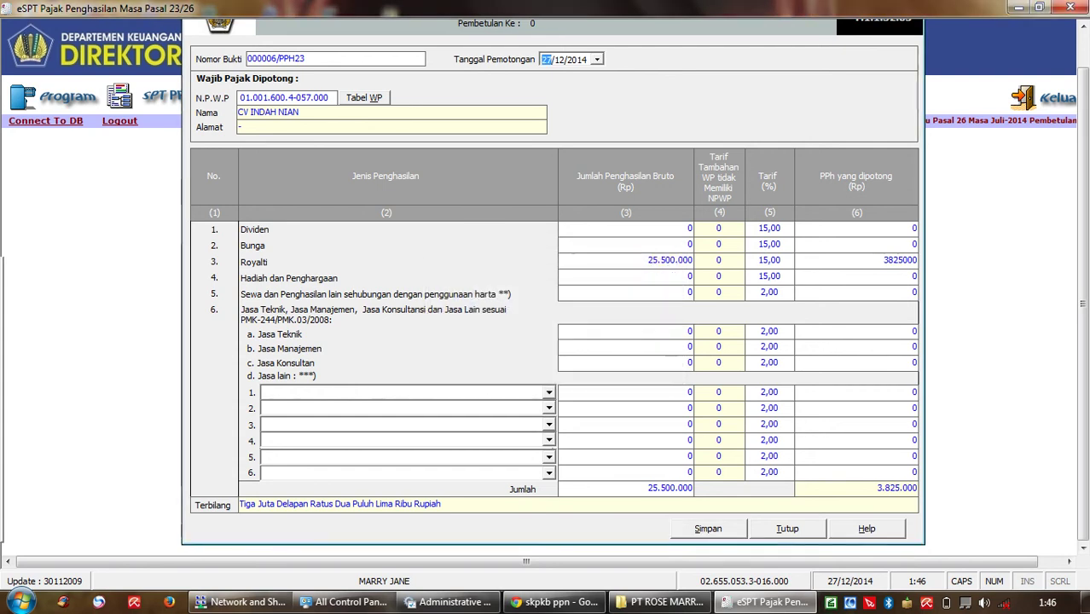
key(alt+Down)
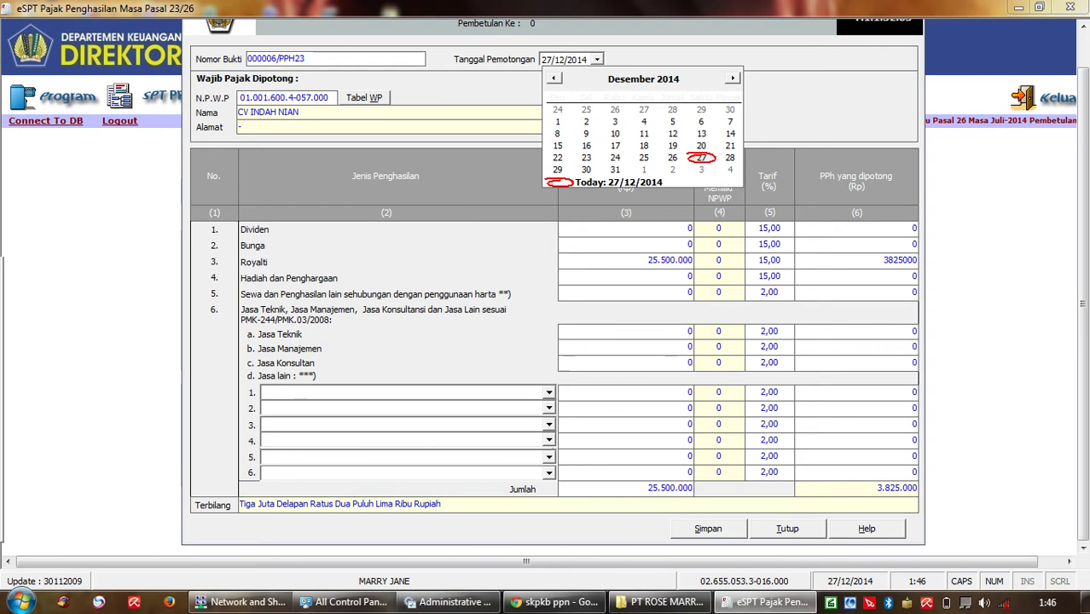
key(Page_Up)
key(Page_Up)
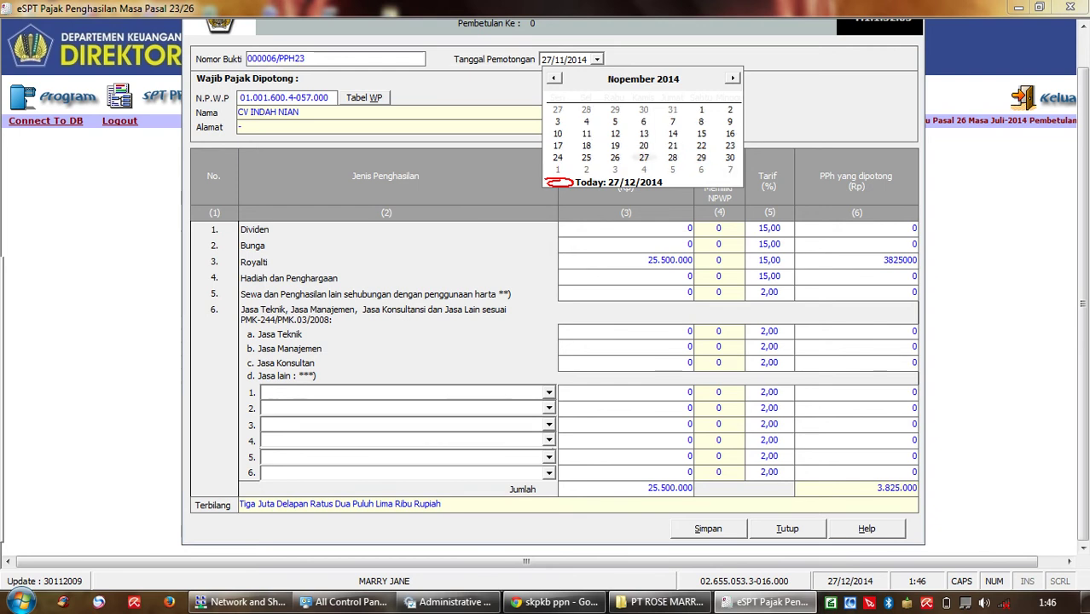
key(Page_Up)
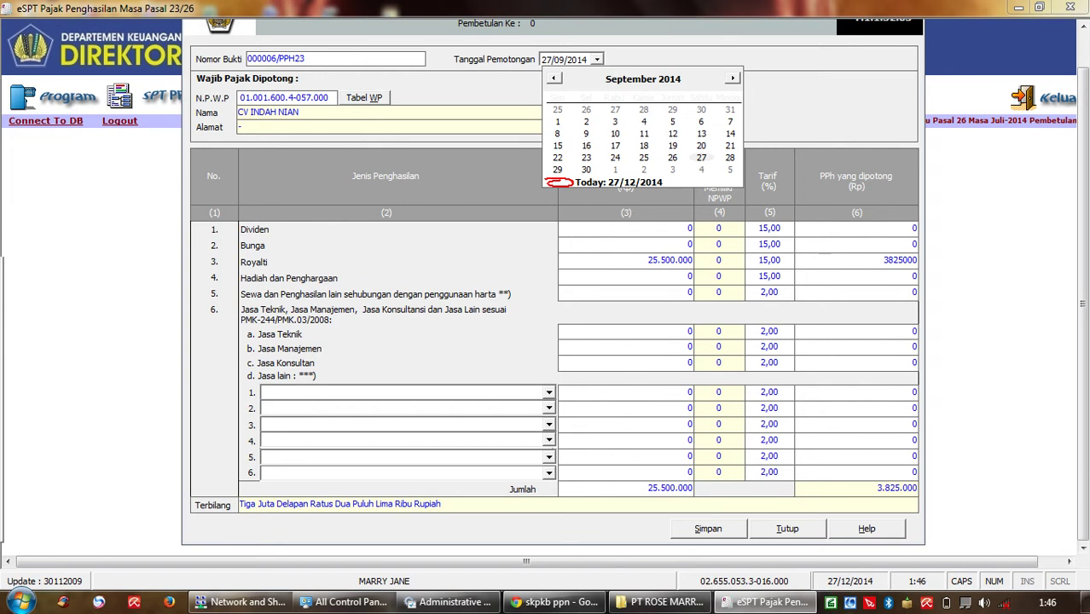
key(Page_Up)
key(Page_Up)
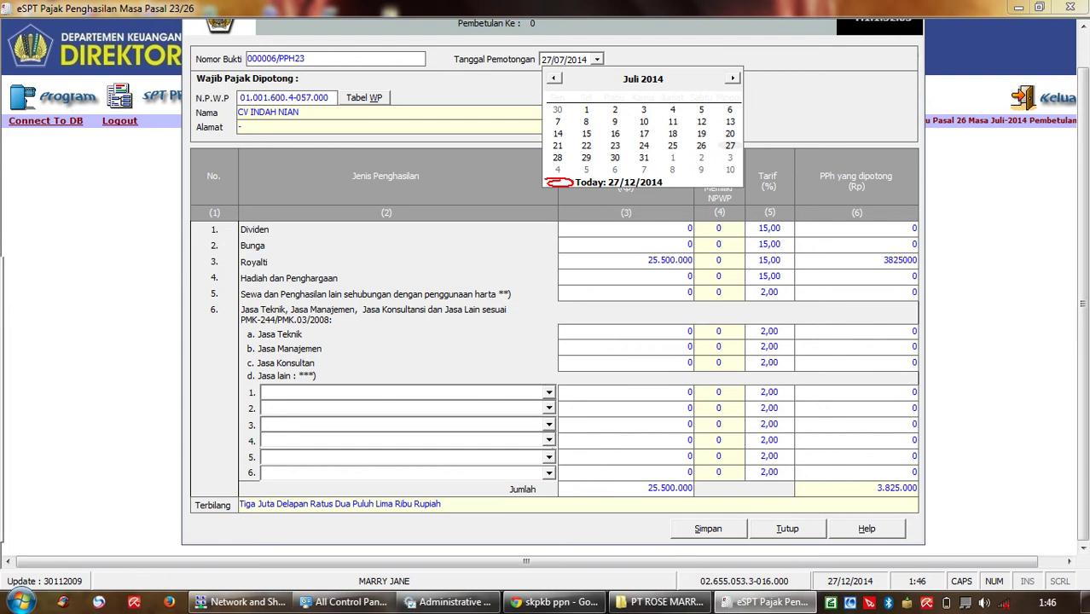
click(615, 121)
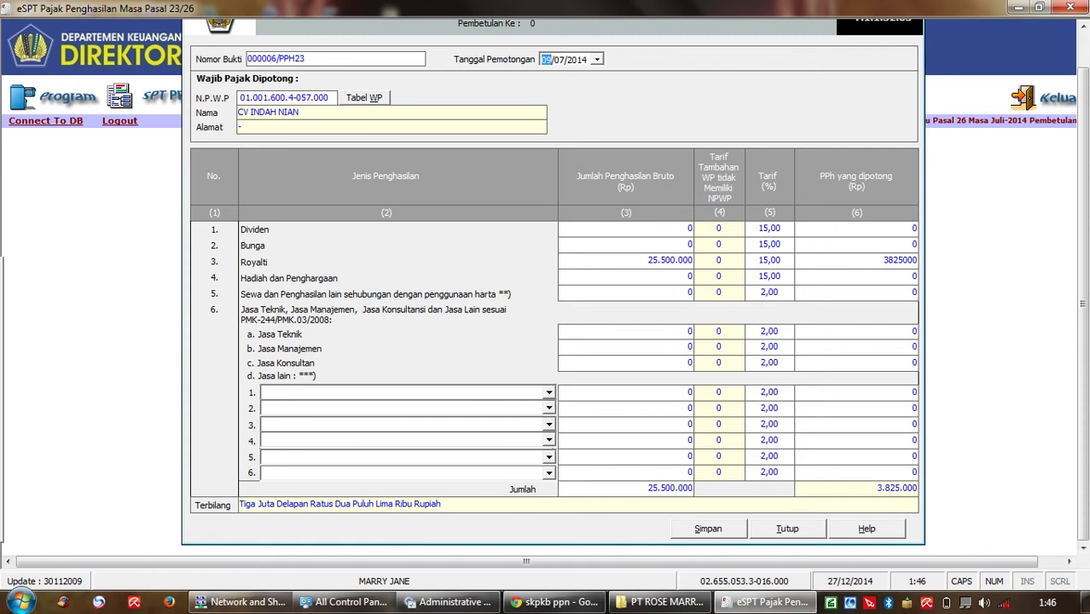
key(alt+s)
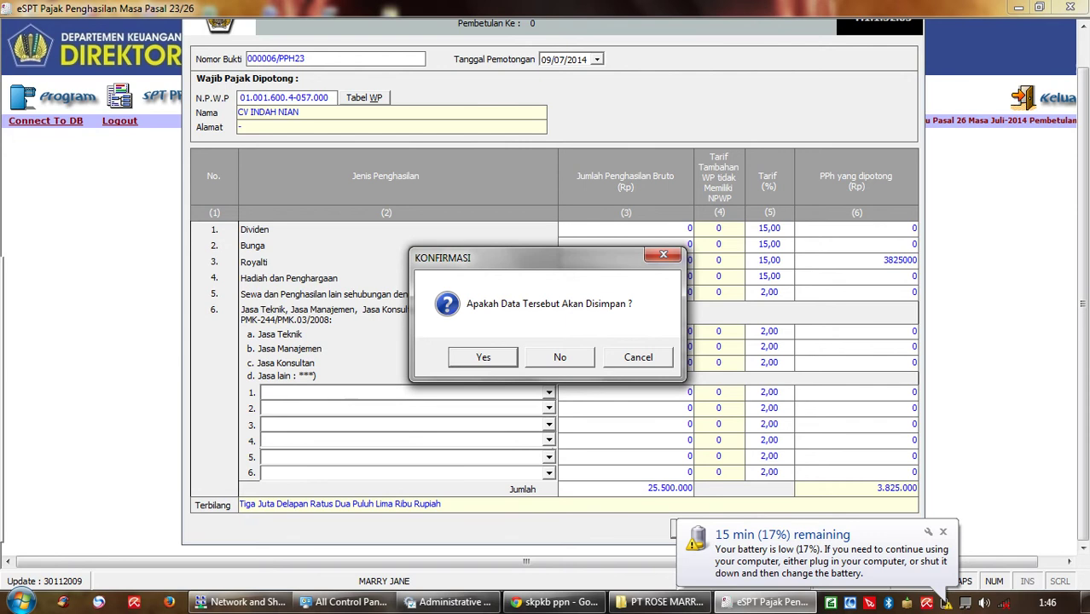
key(Return)
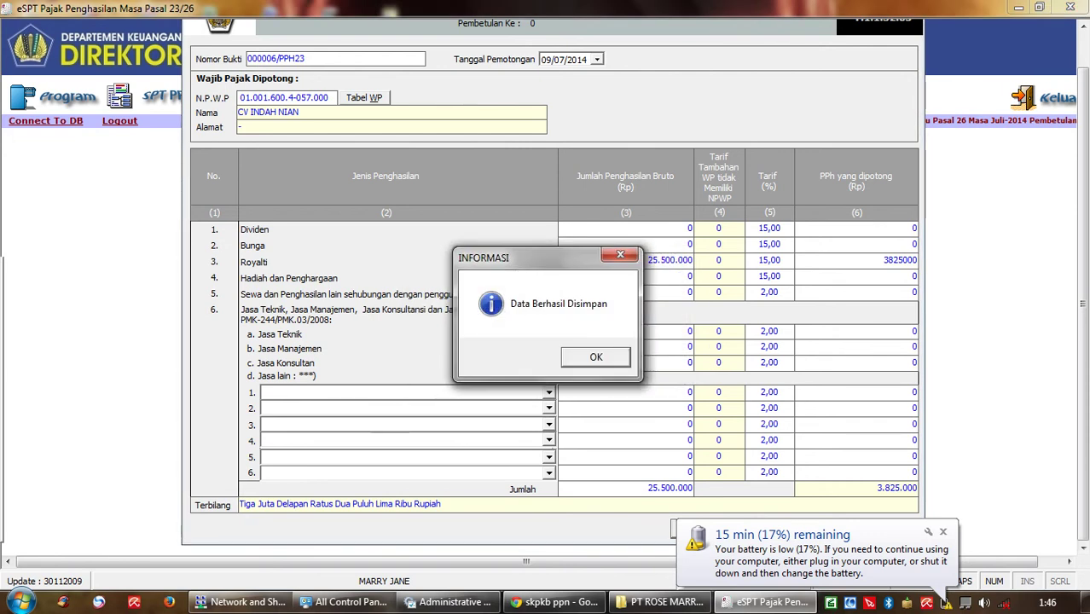
Step: Start blank slip 000007/PPH23 and date it 22/07/2014
key(Return)
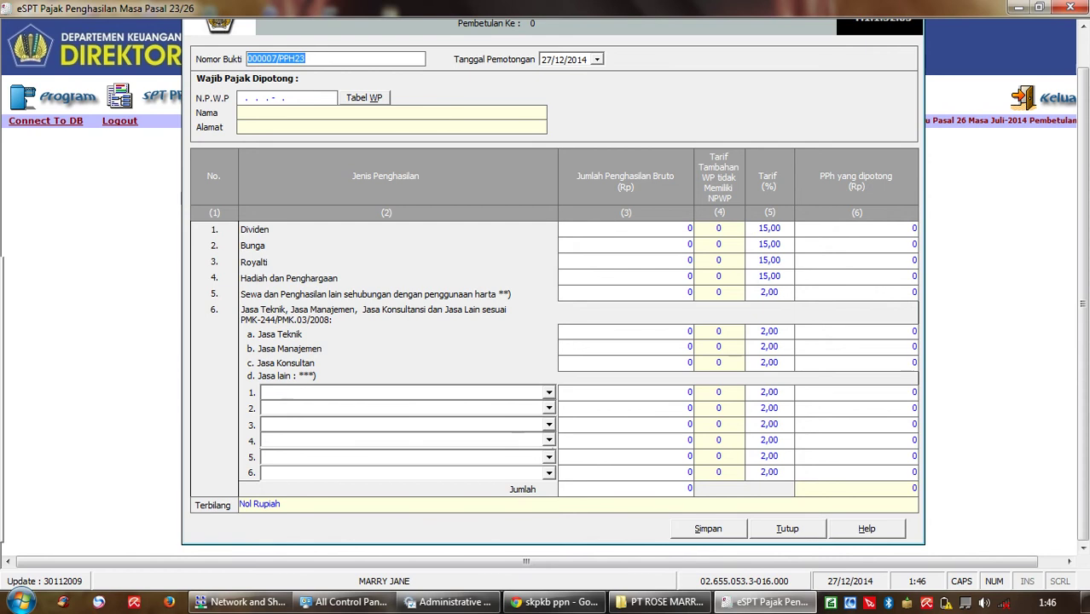
click(597, 59)
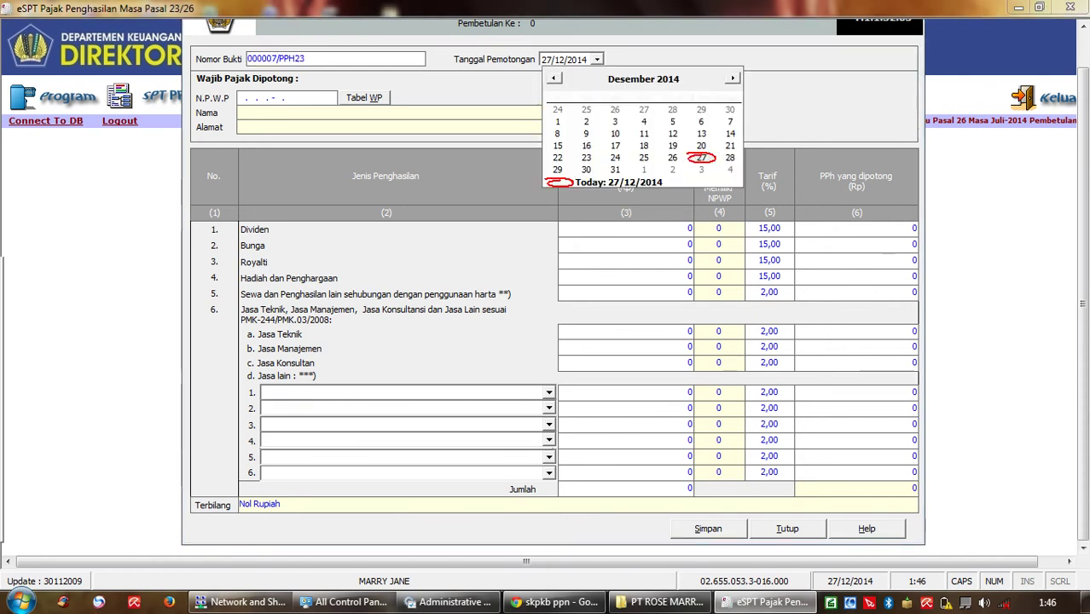
click(554, 79)
click(554, 79)
click(554, 79)
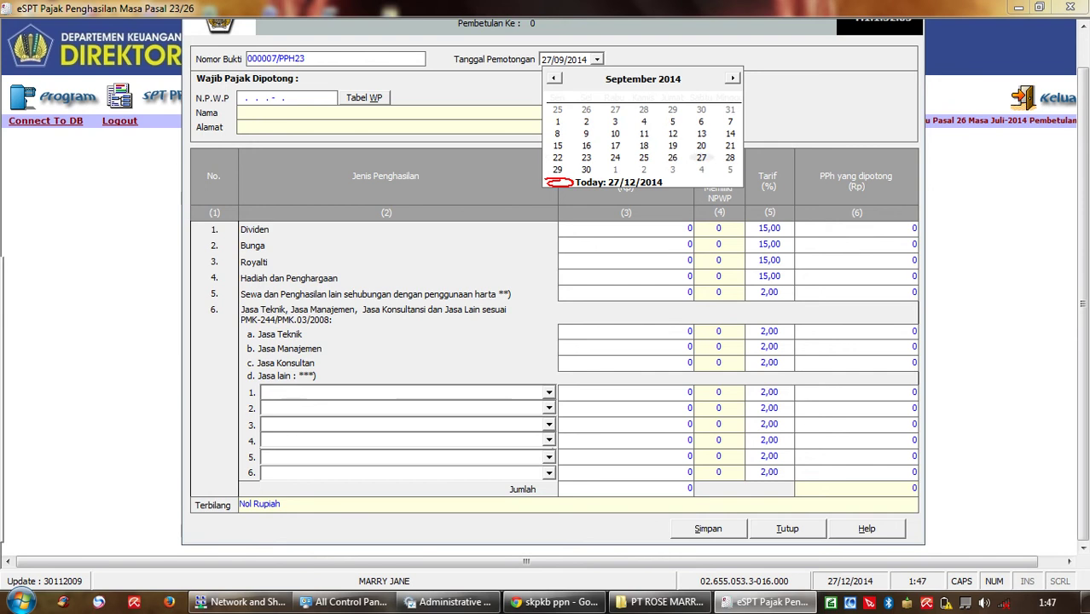
click(555, 78)
click(554, 78)
click(554, 78)
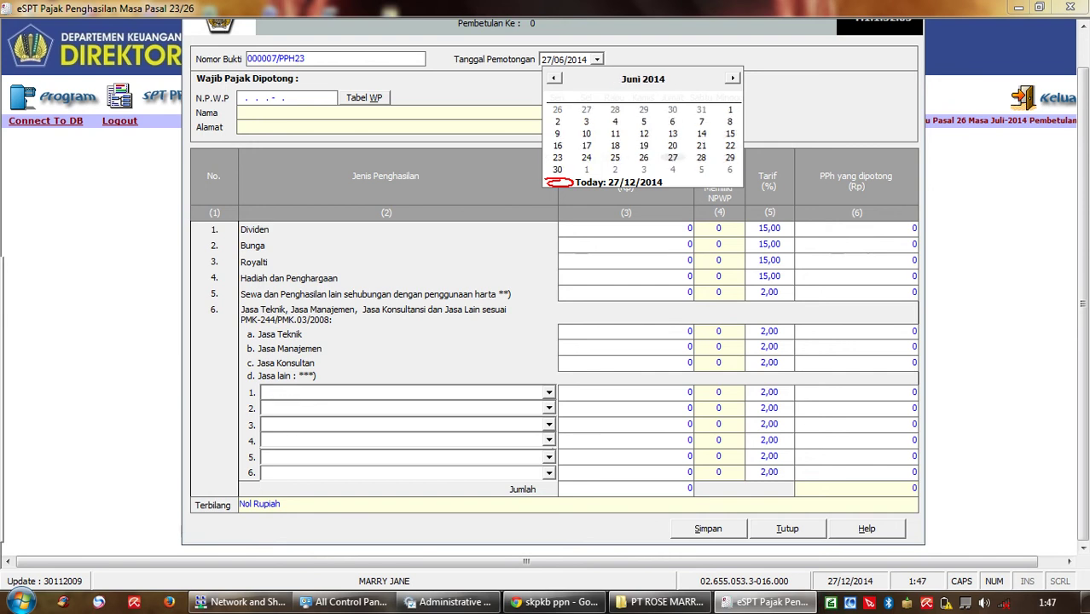
click(554, 79)
click(554, 79)
click(554, 78)
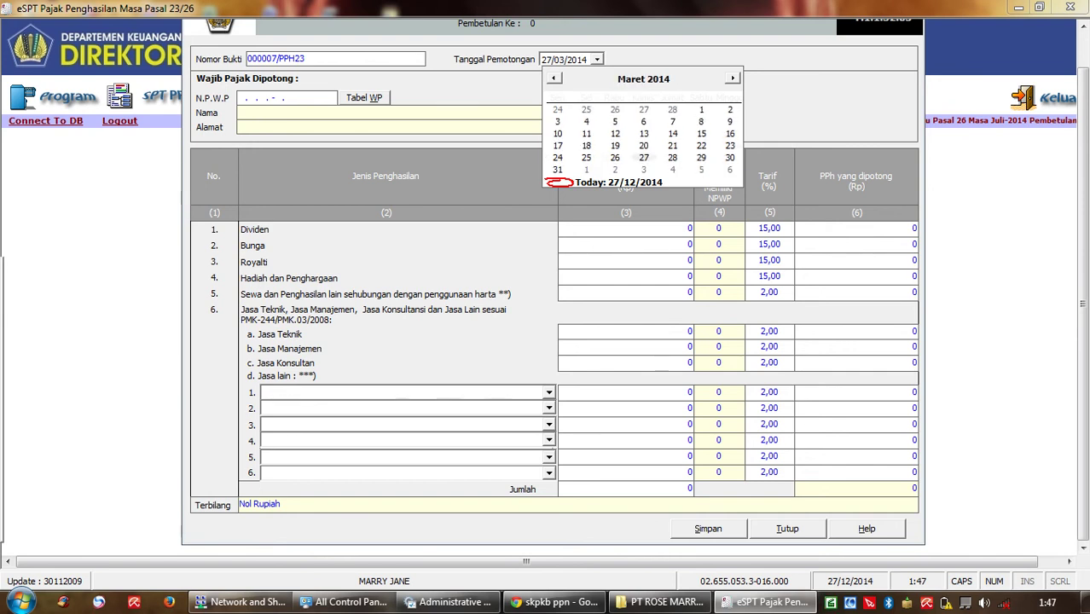
click(733, 78)
click(733, 79)
click(732, 78)
click(733, 78)
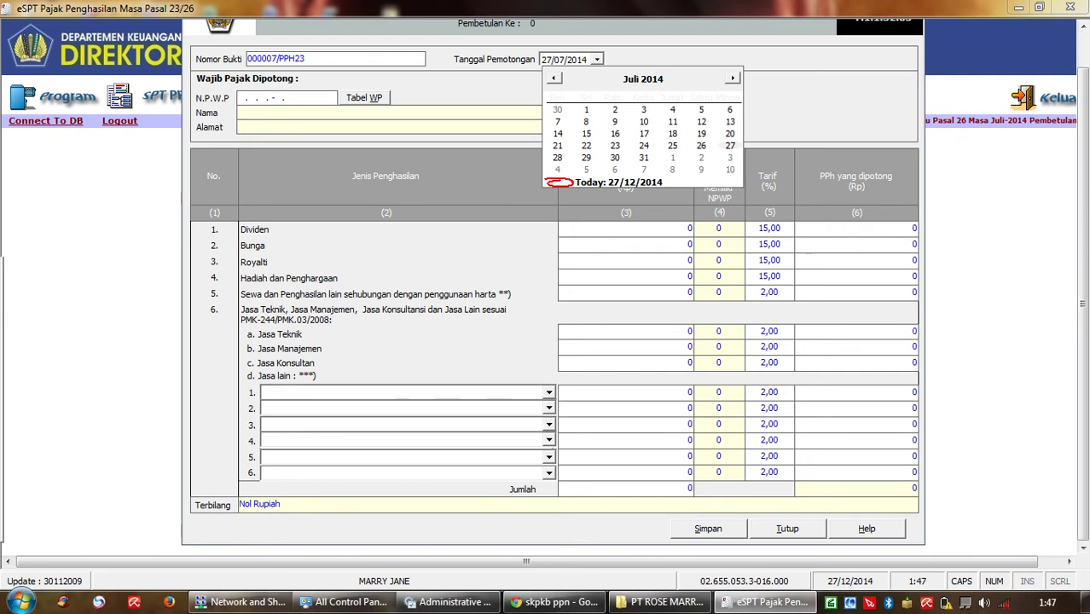
key(Return)
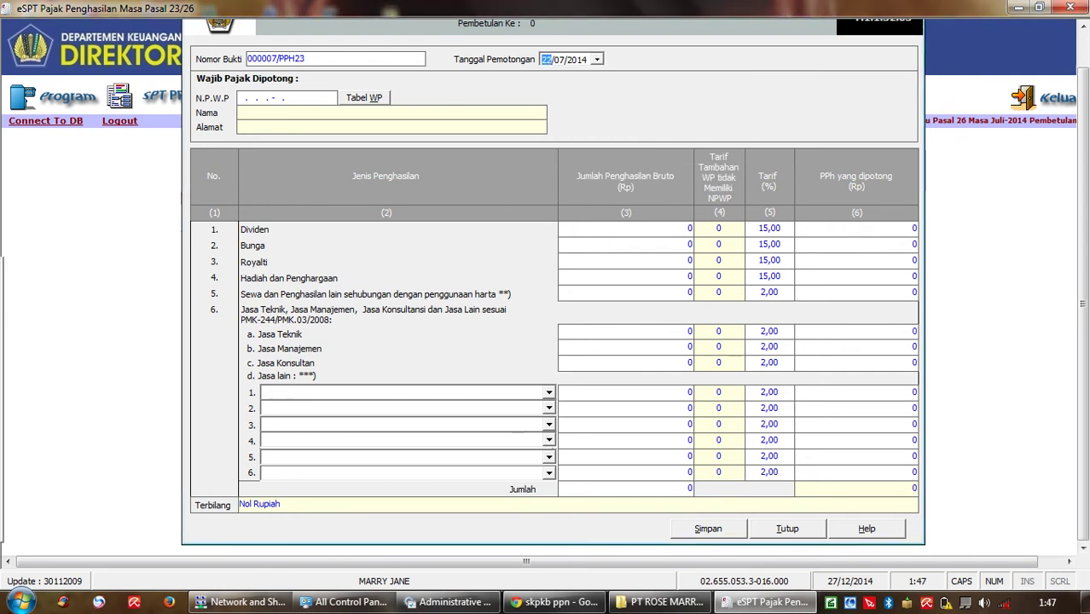
click(287, 98)
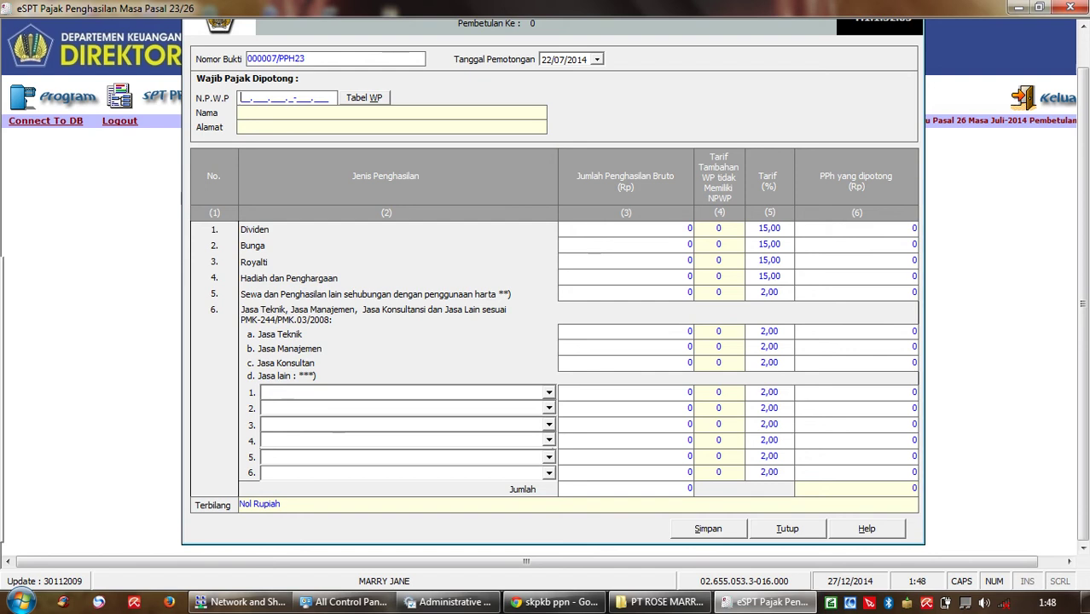
Step: Pick PT KAIN CANTIK from the transaction-partner list for slip 000007/PPH23
key(alt+w)
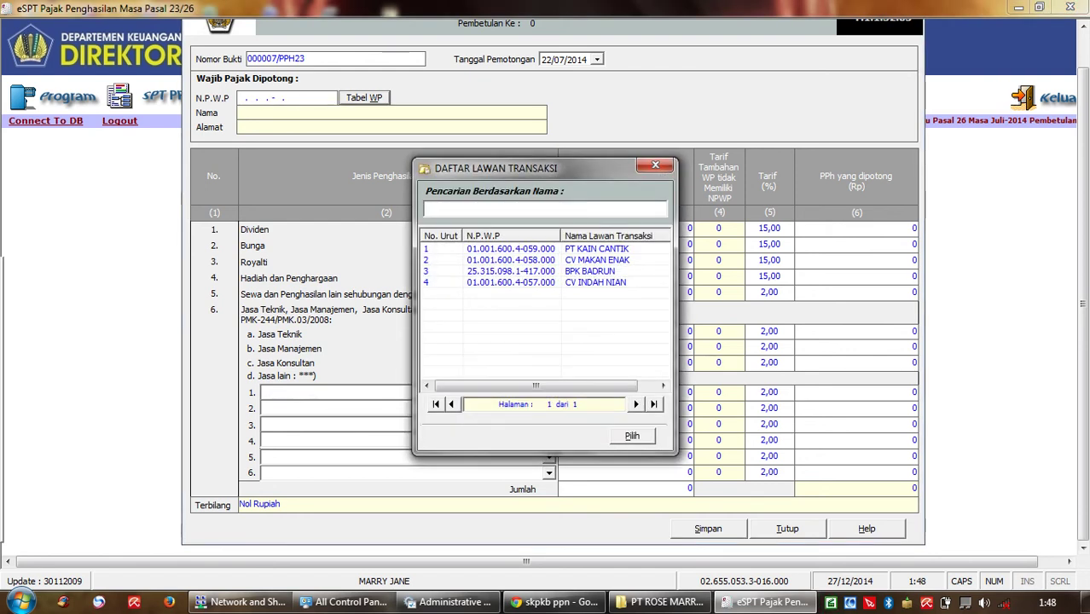
key(alt+p)
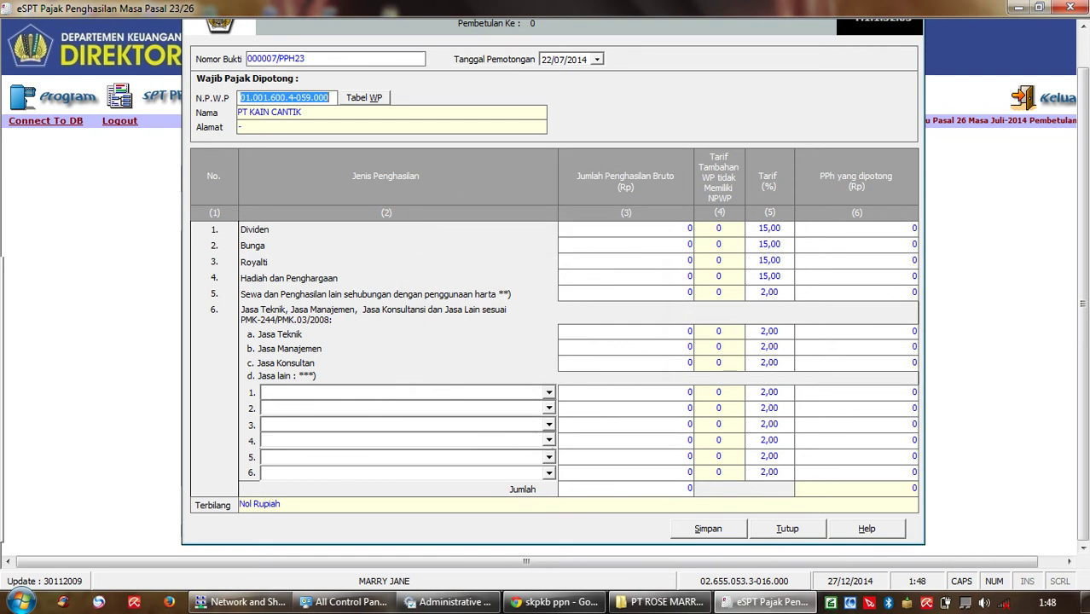
key(Tab)
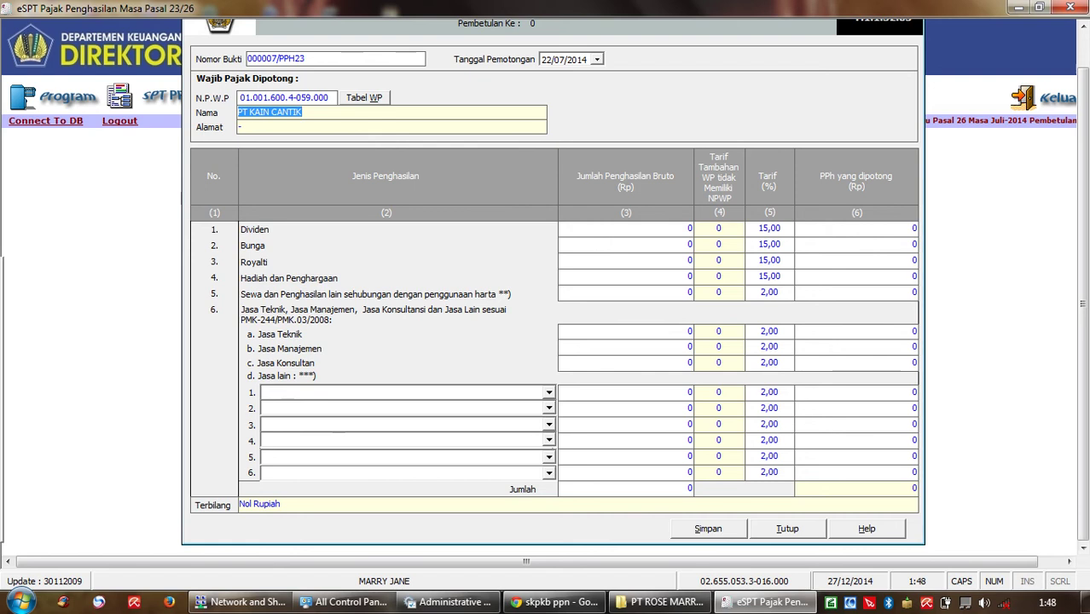
Step: Replace the NPWP with 00.000.000.0-000.000 and the name with CV BERSIH BERSIH
key(shift+Tab)
key(Delete)
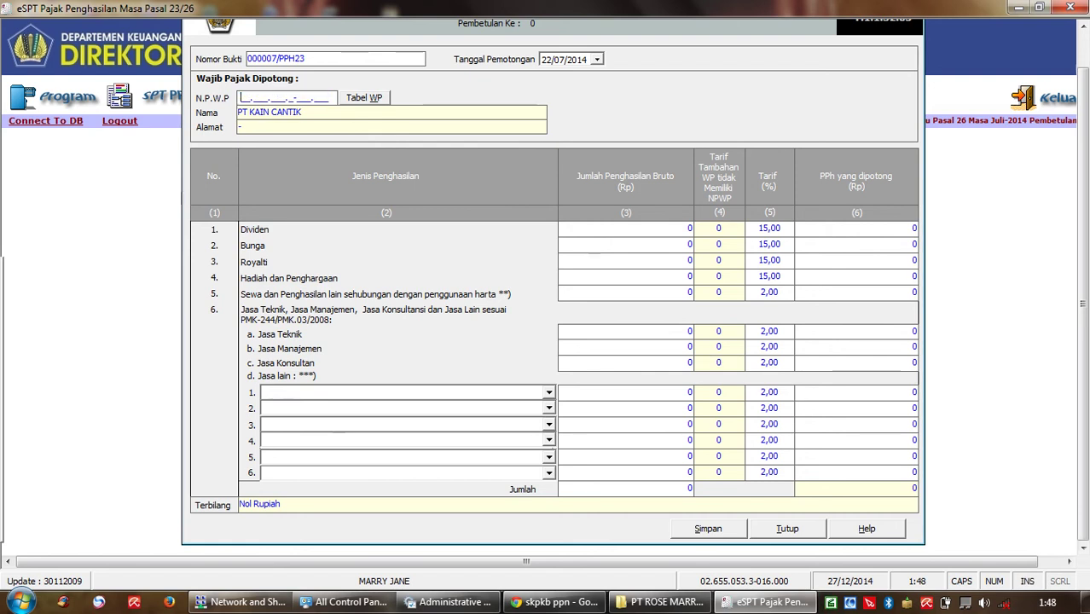
text(00.000.000.0-000.000)
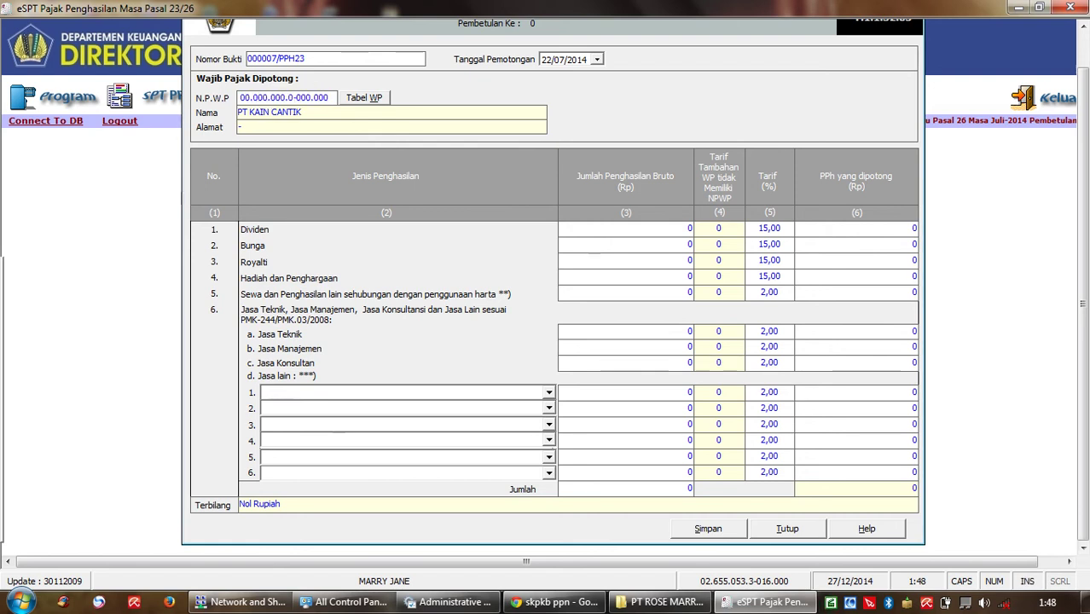
key(Tab)
key(End)
key(ctrl+shift+Left)
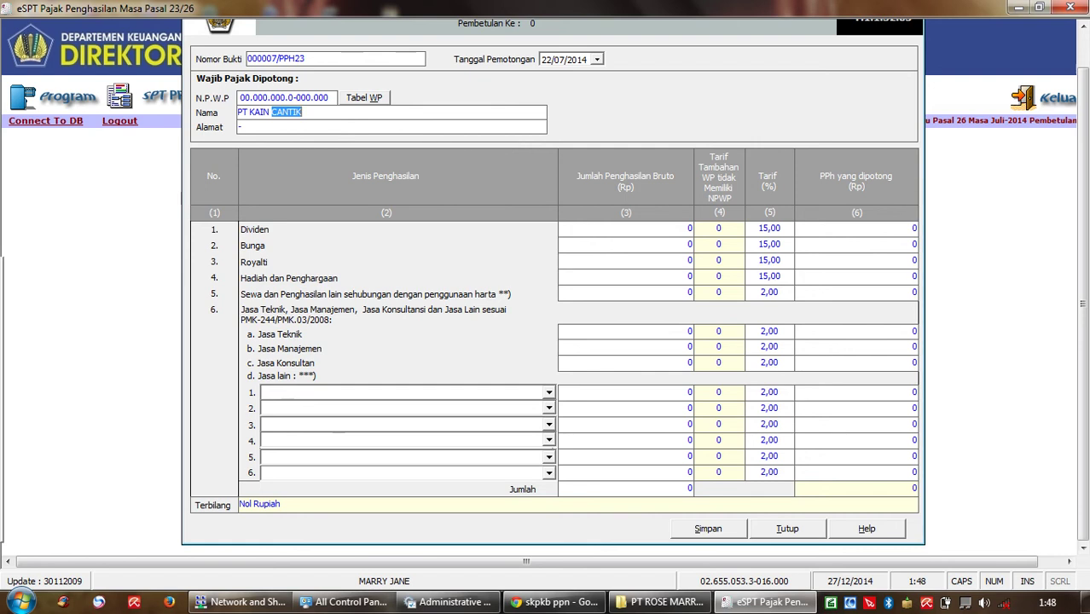
key(BackSpace)
key(BackSpace)
key(BackSpace)
key(BackSpace)
key(BackSpace)
key(BackSpace)
key(BackSpace)
key(BackSpace)
key(BackSpace)
text(CV BERSIH BERSIH)
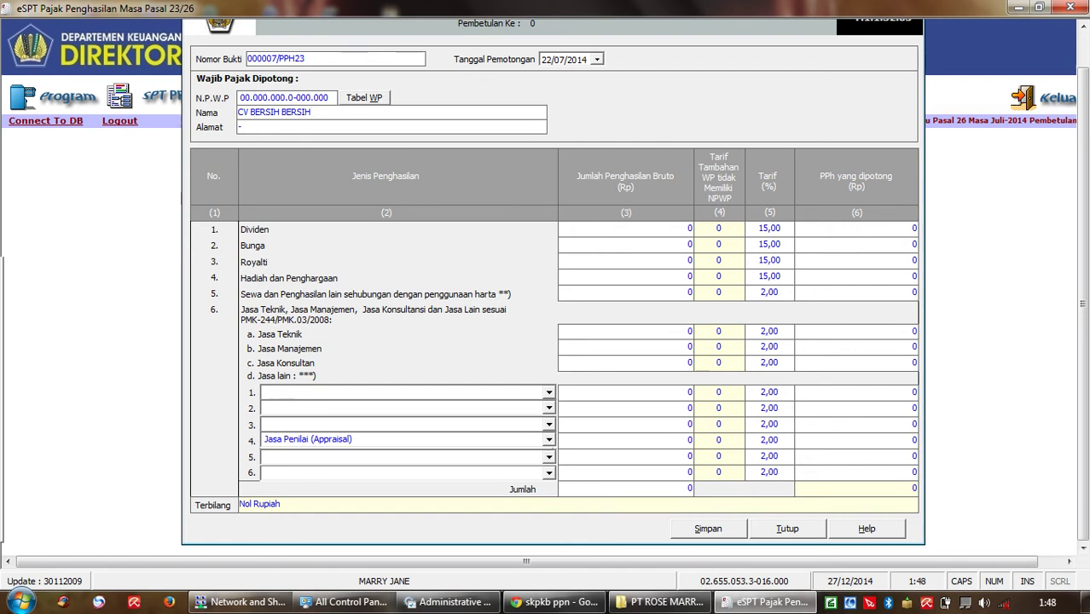
Step: Set other-services row 4's service type to blank
click(549, 440)
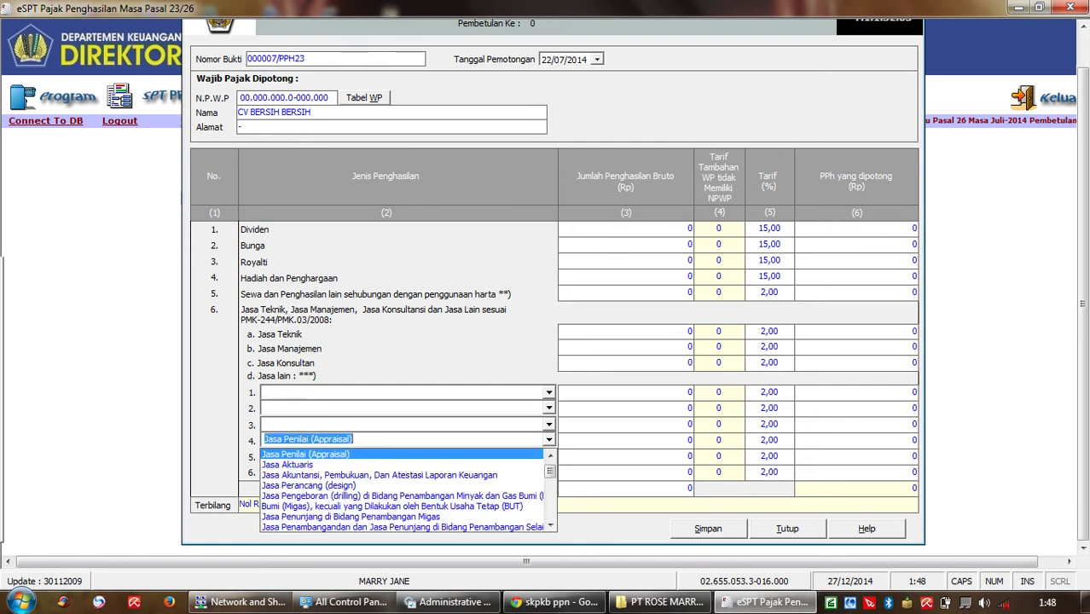
drag(550, 472, 551, 463)
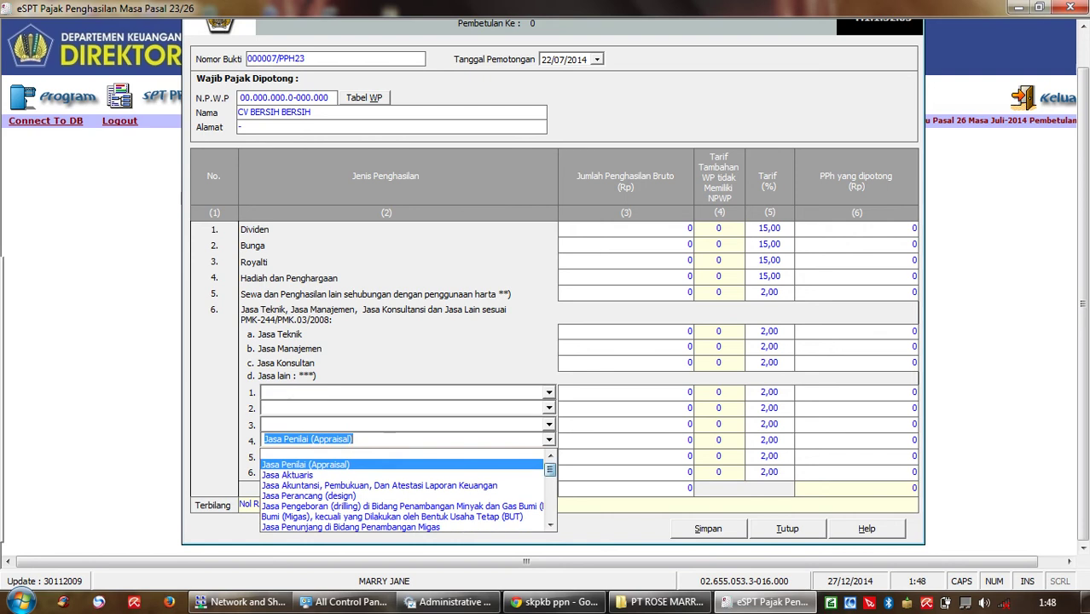
click(401, 454)
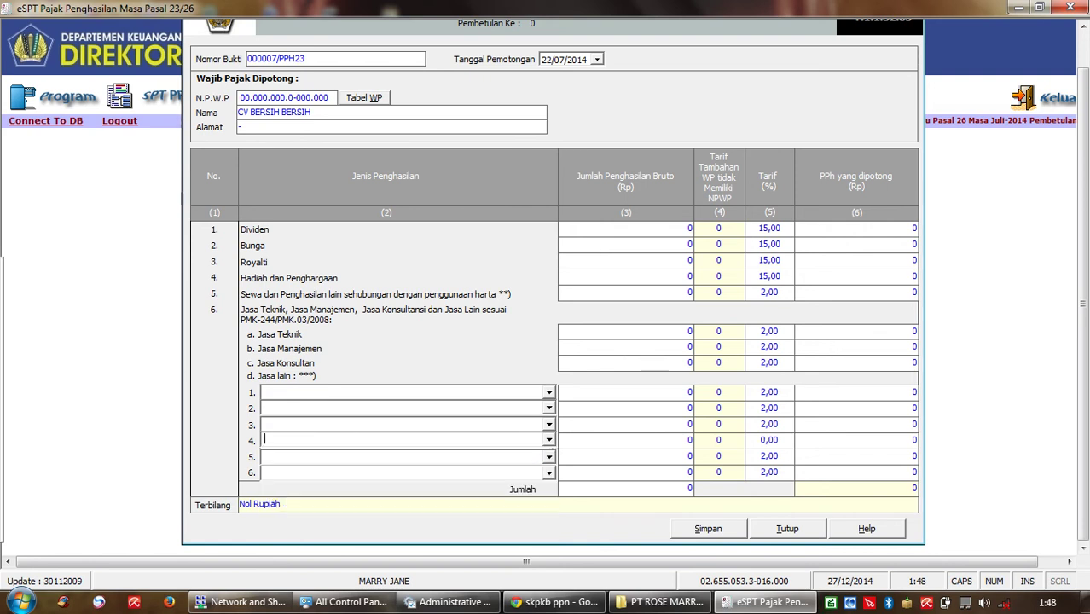
Step: Classify other-services row 1 as Jasa Kebersihan atau cleaning service
click(549, 393)
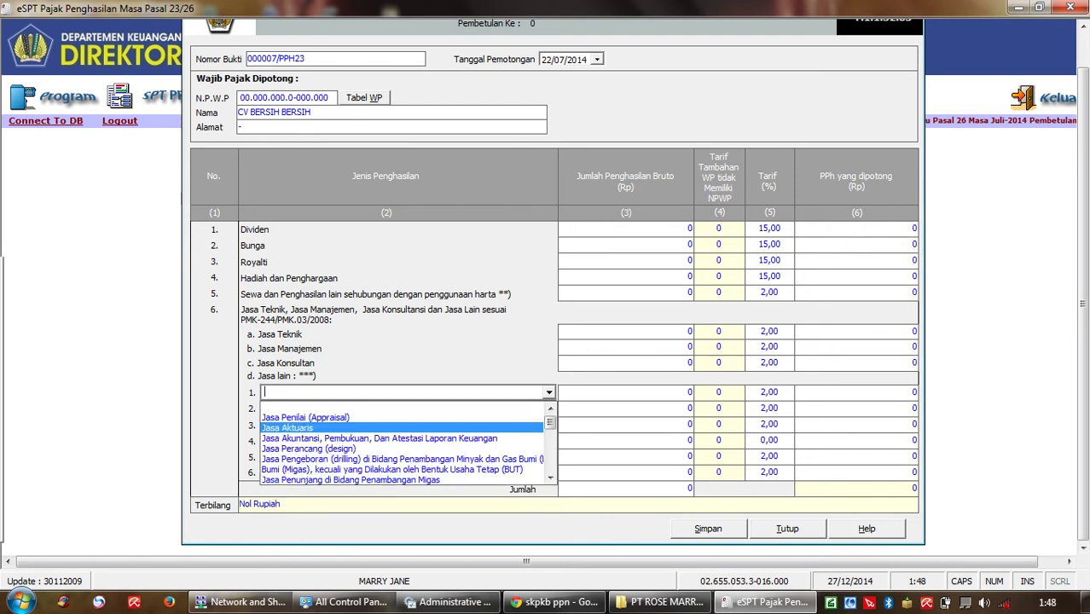
click(549, 477)
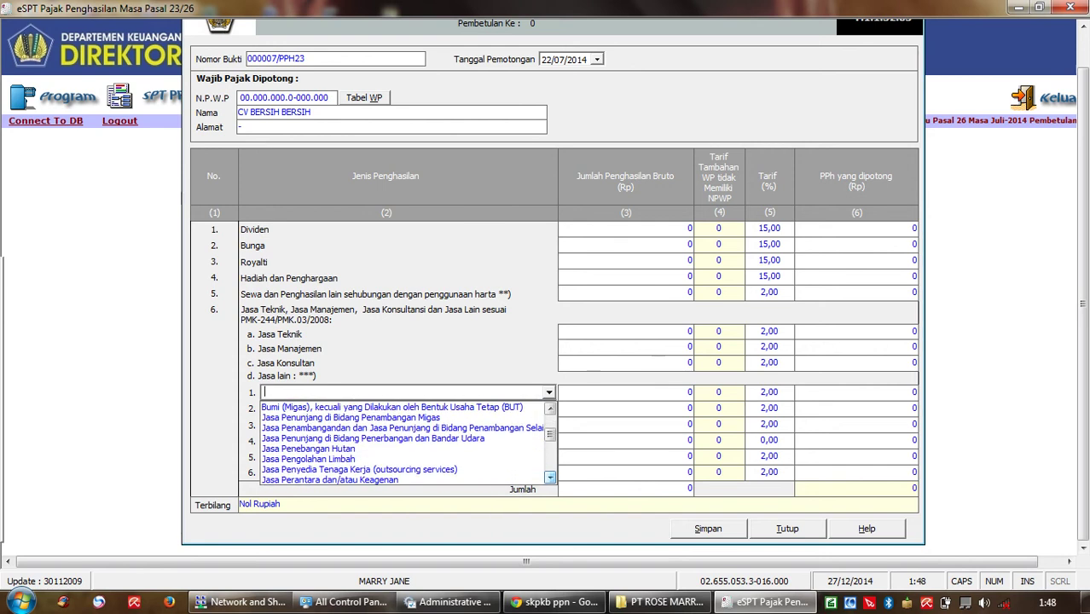
click(549, 476)
click(550, 477)
click(549, 477)
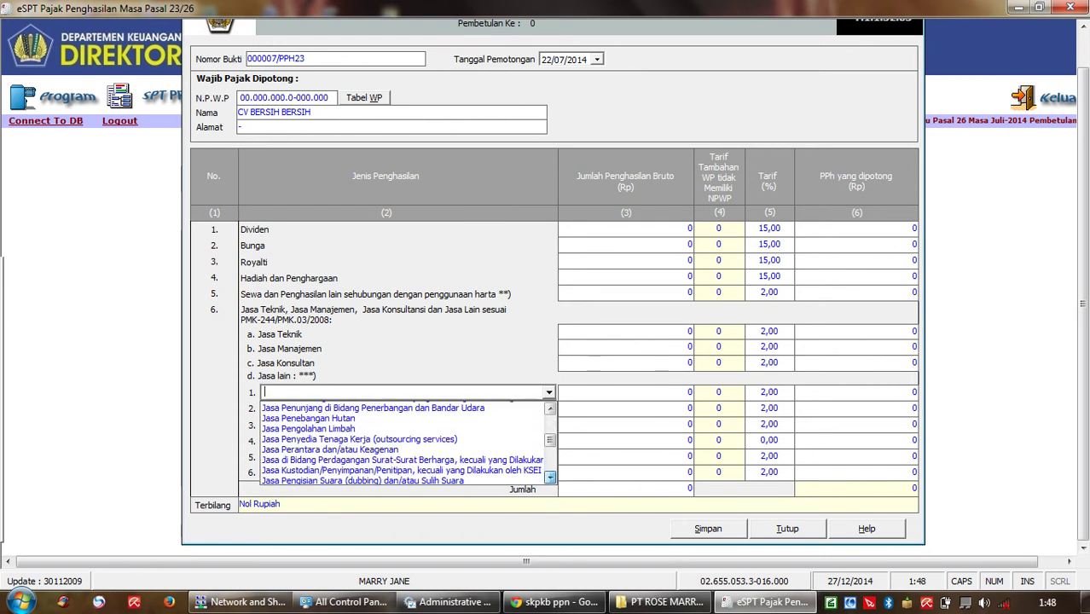
click(549, 477)
click(549, 477)
click(550, 476)
click(549, 477)
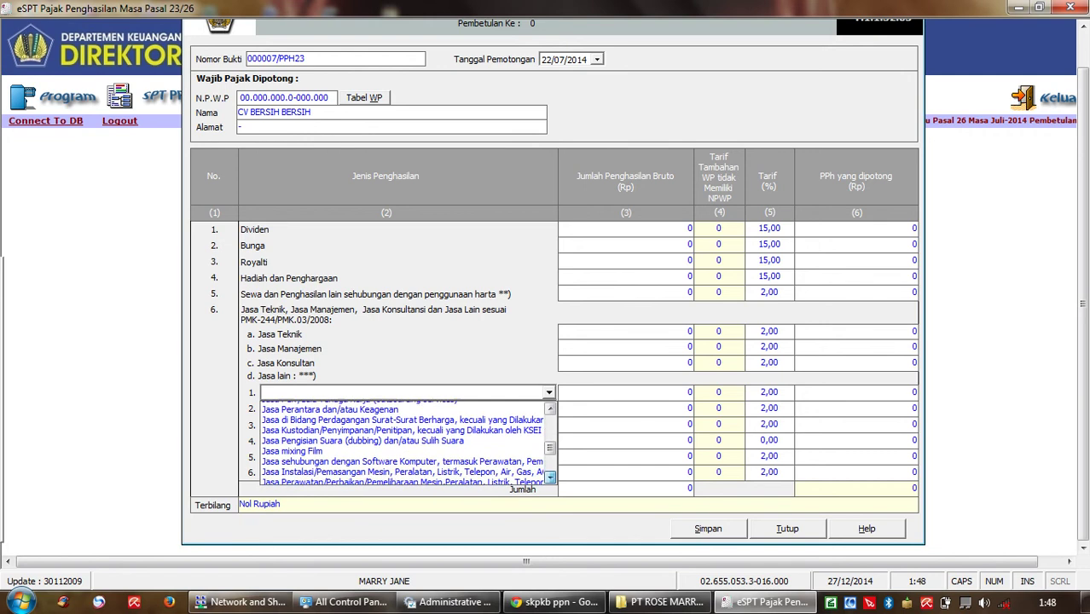
click(549, 477)
click(550, 477)
click(550, 477)
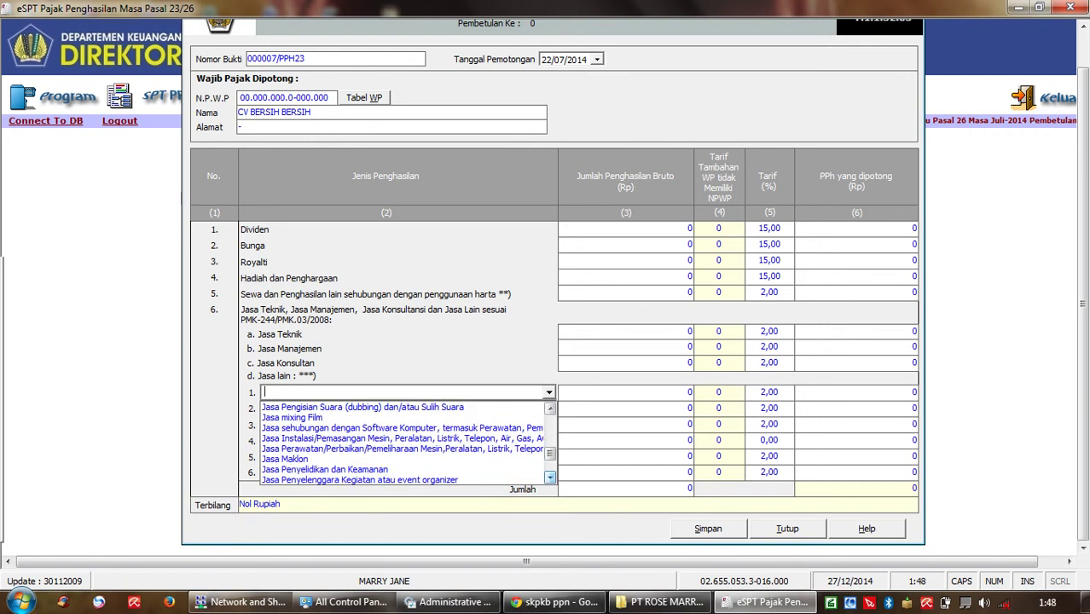
click(550, 477)
click(550, 477)
click(550, 477)
click(549, 477)
click(550, 477)
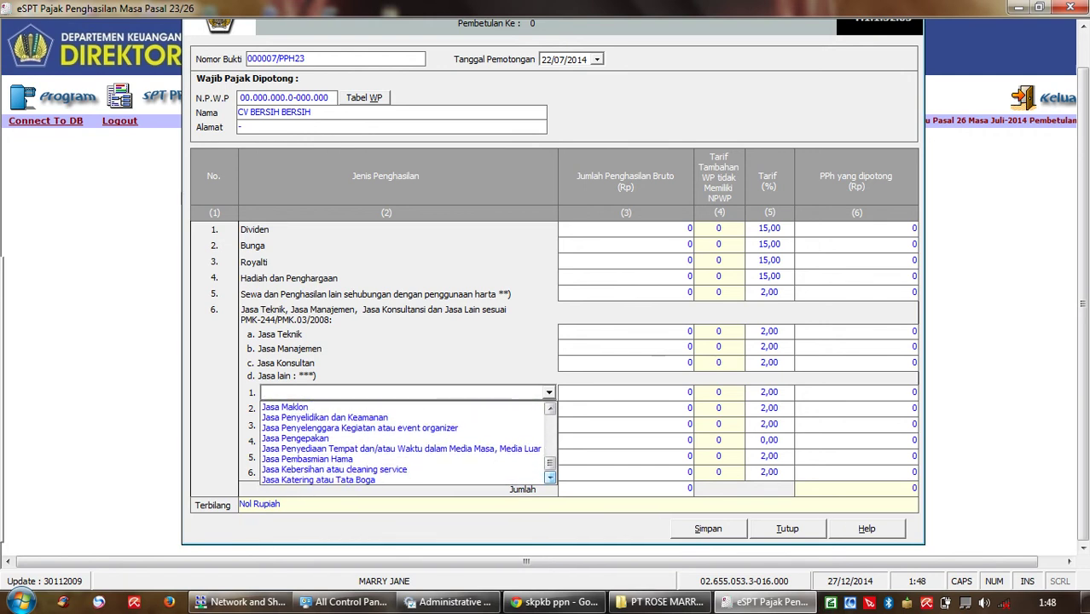
click(335, 469)
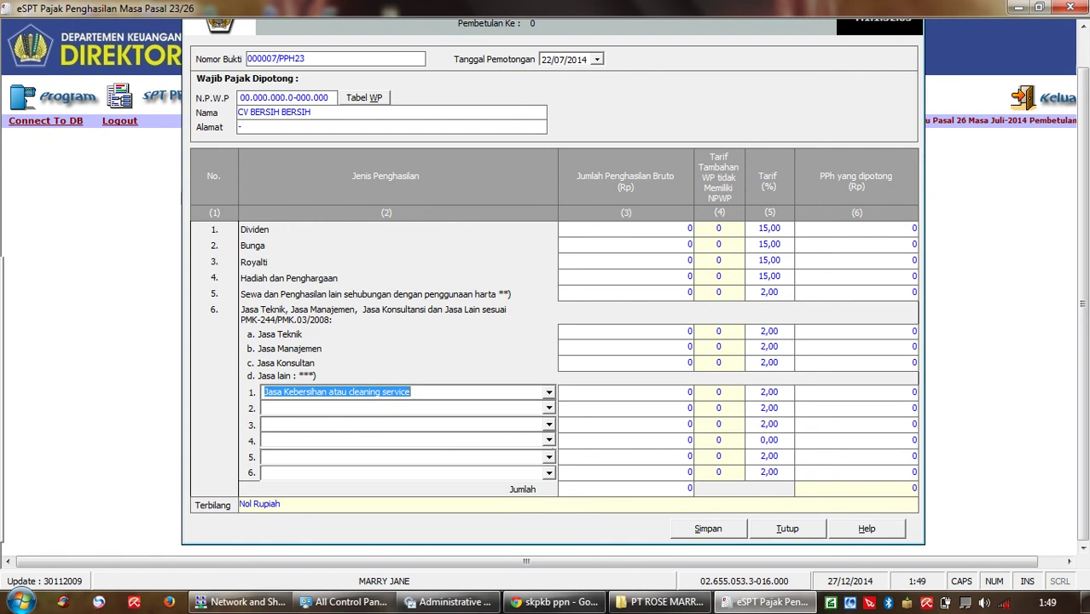
Step: Enter 30000000 as row 1's gross cleaning-service income, yielding 1.200.000 PPh
key(Tab)
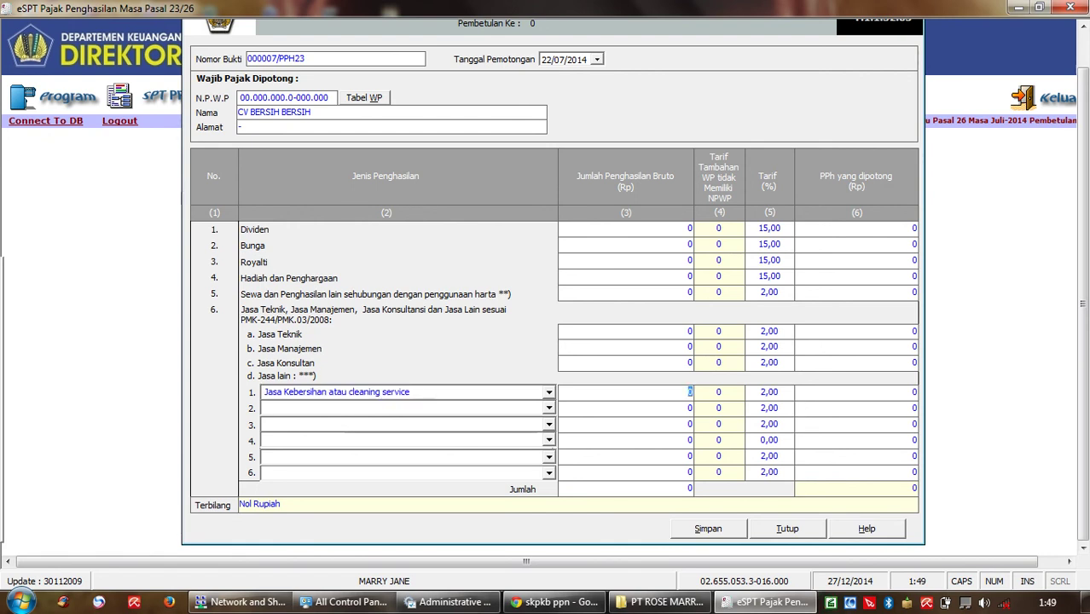
text(30000000)
key(Tab)
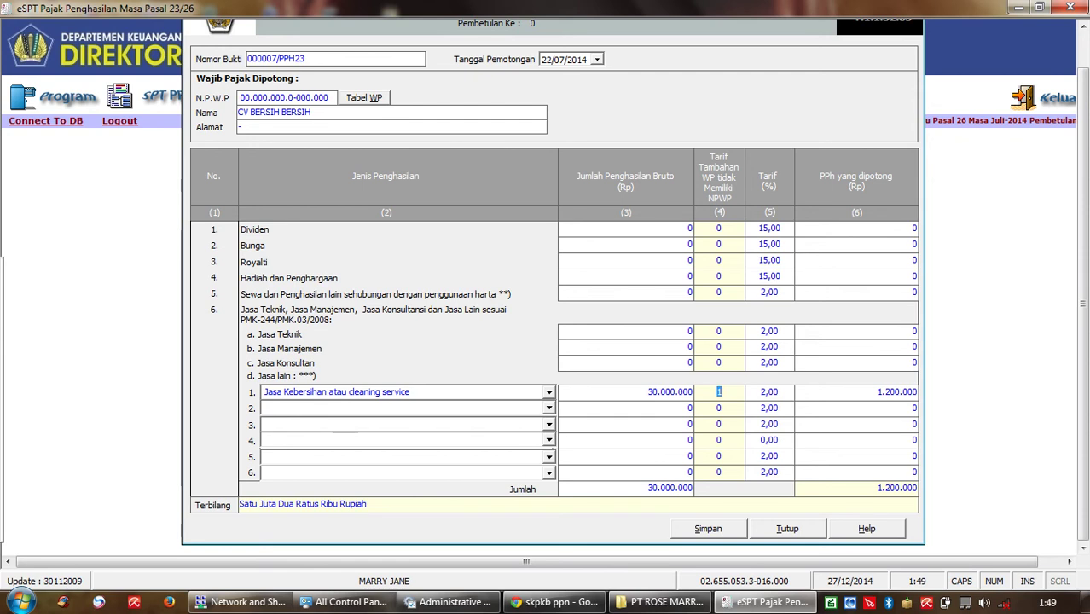
Step: Save slip 000007/PPH23 and confirm both save messages
key(alt+s)
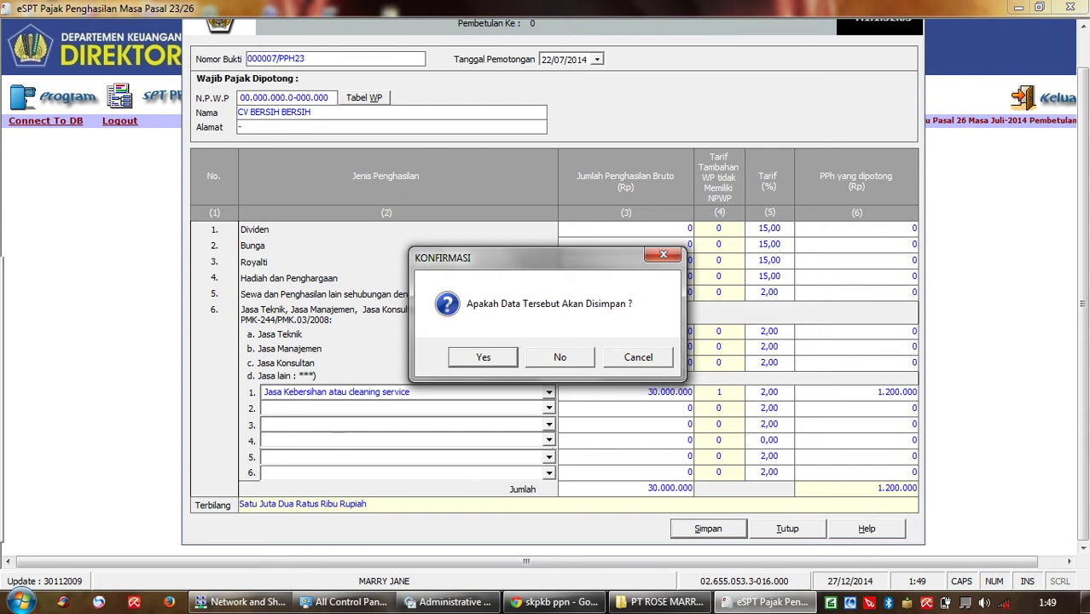
key(Return)
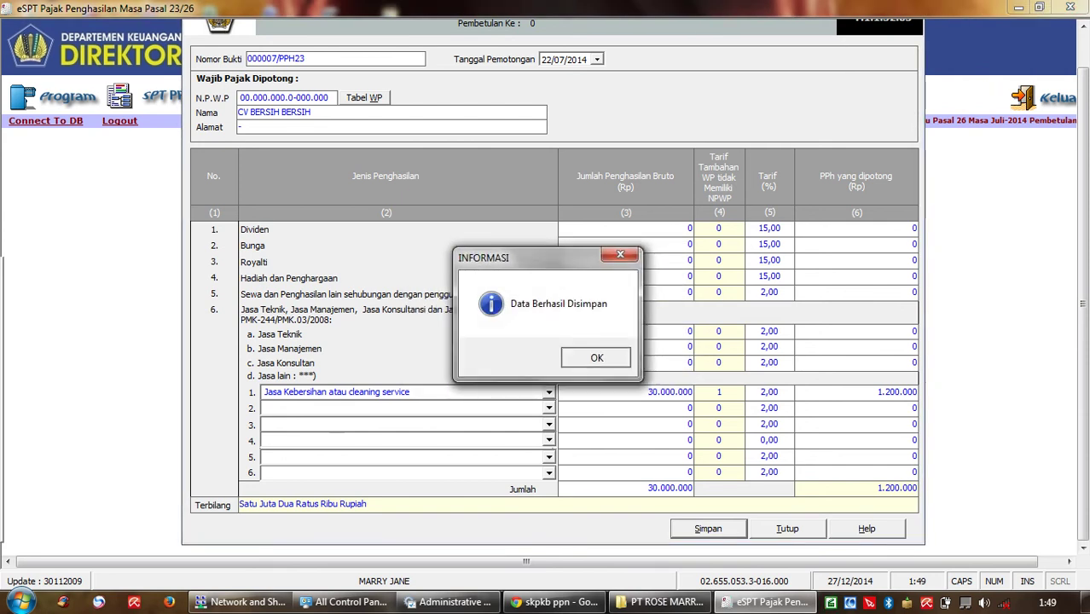
key(Return)
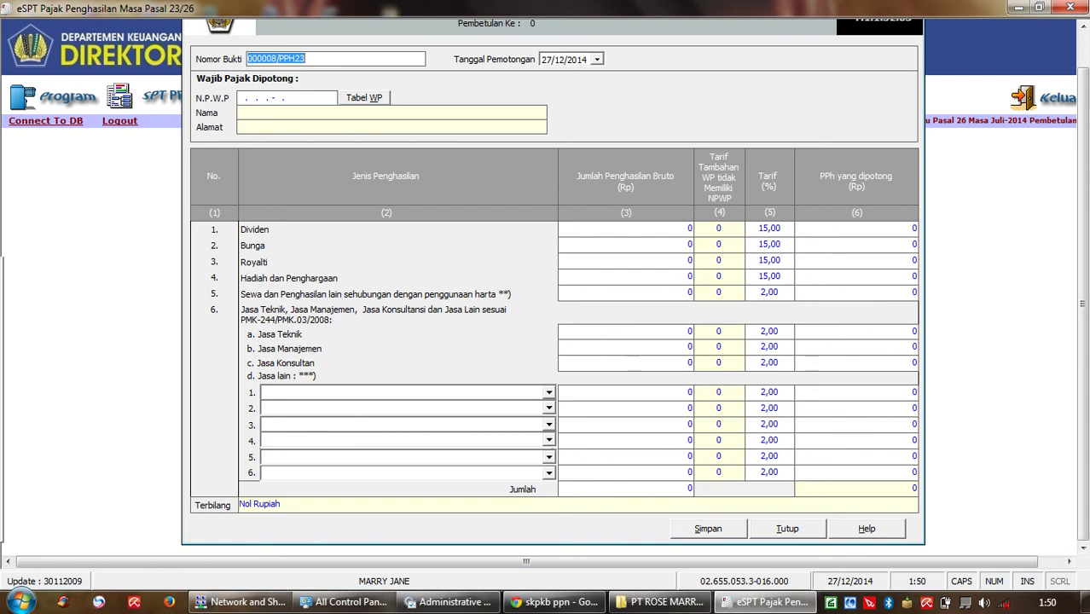
Step: Pick PT KAIN CANTIK as the withheld taxpayer on the new slip, then clear its NPWP
click(717, 229)
click(364, 98)
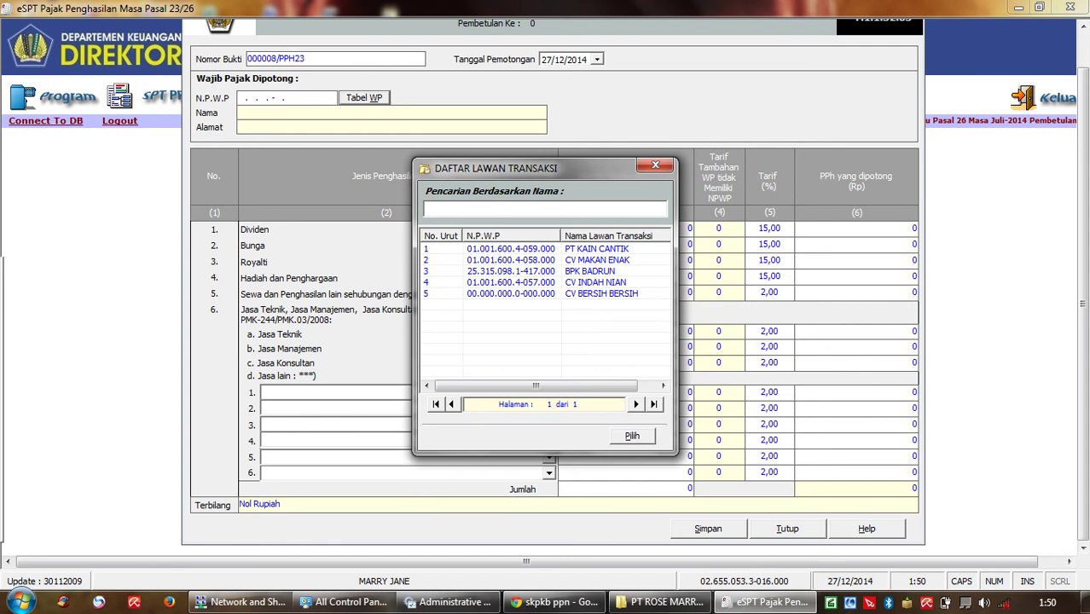
key(Return)
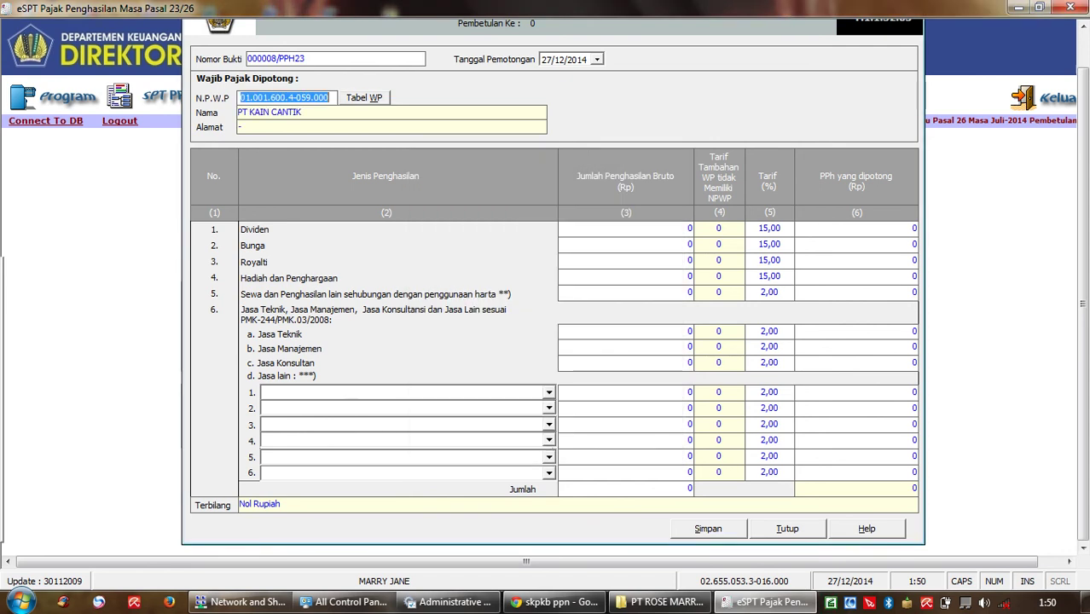
key(Tab)
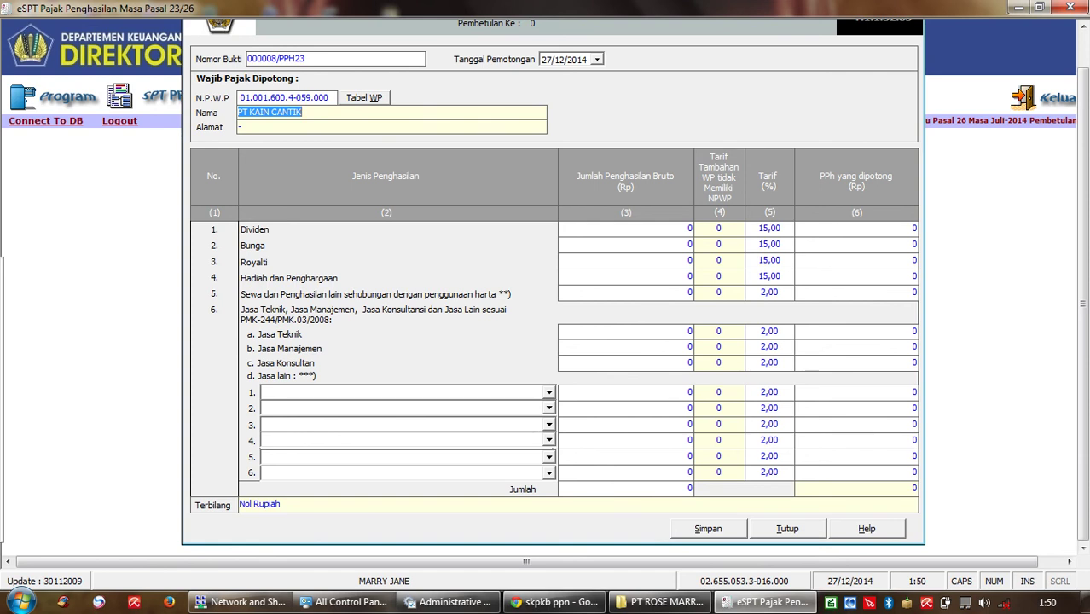
key(shift+Tab)
key(BackSpace)
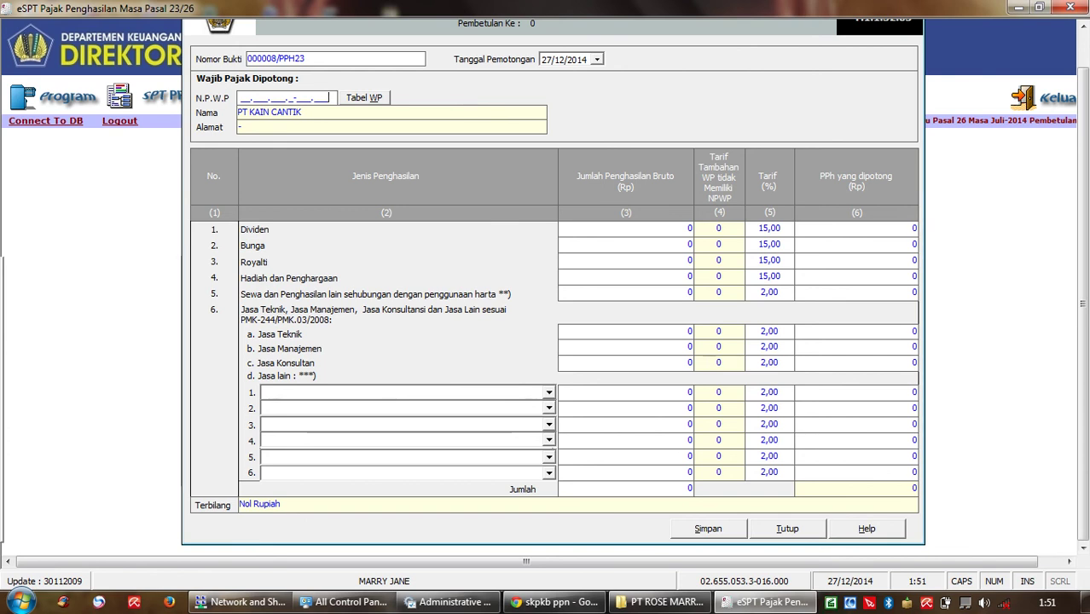
Step: Reselect PT KAIN CANTIK from the saved taxpayer list so its NPWP fills in
key(Tab)
key(Return)
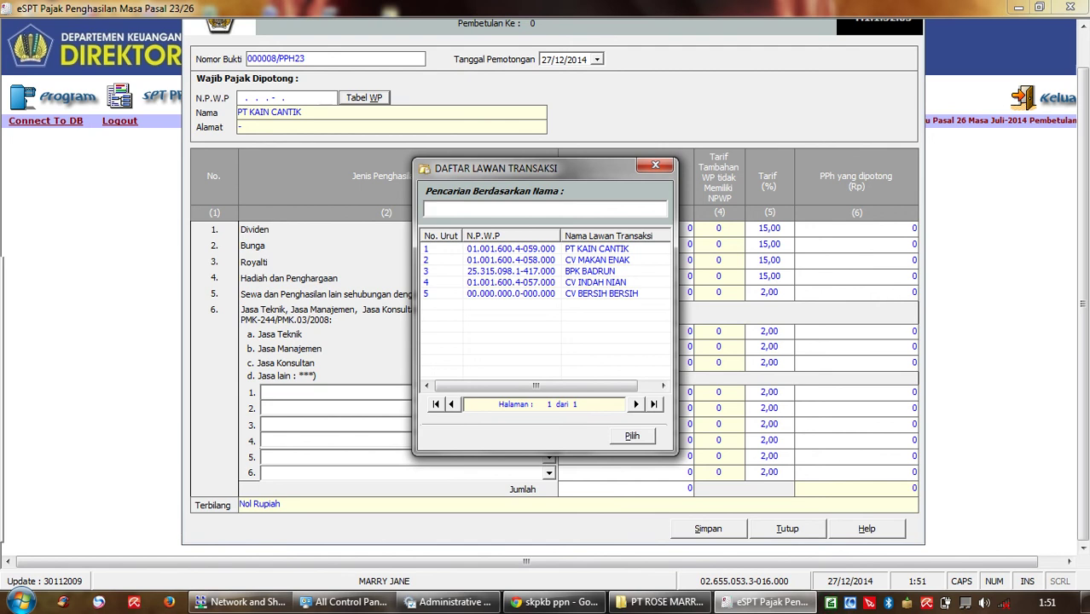
double_click(598, 249)
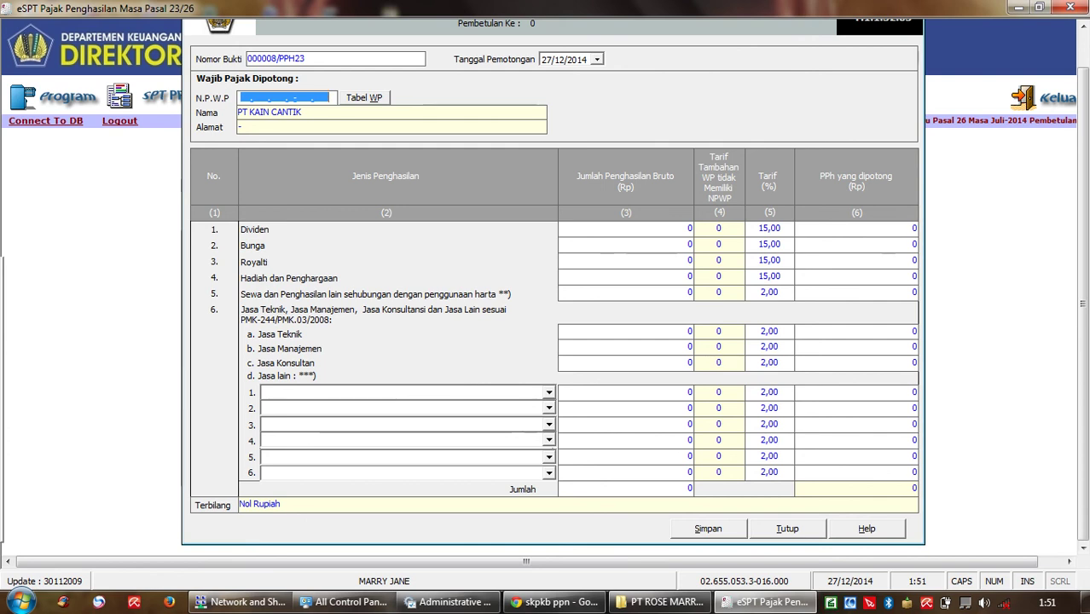
key(Return)
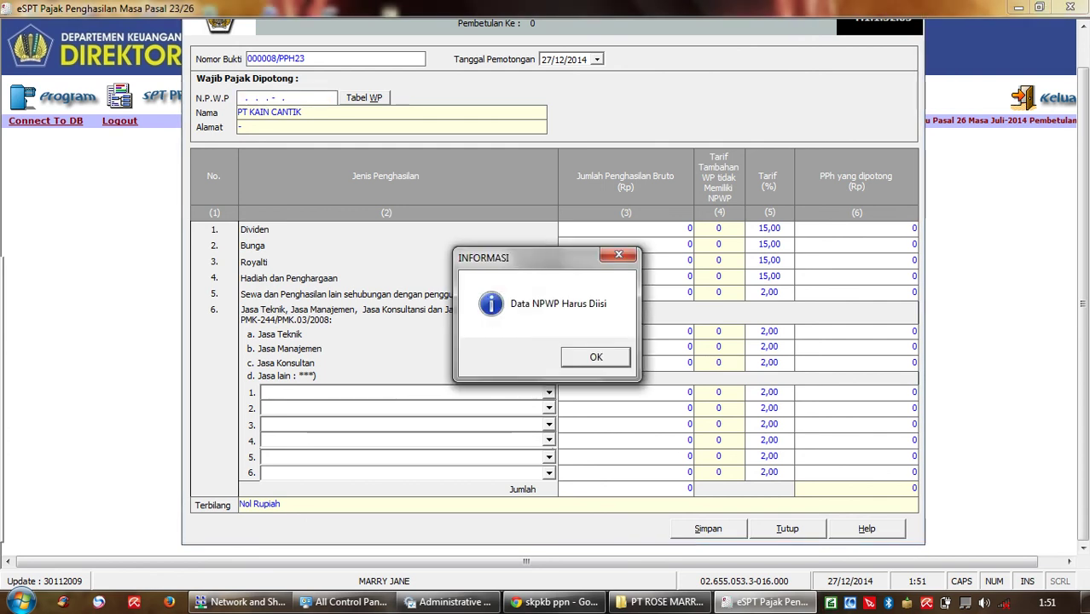
key(Return)
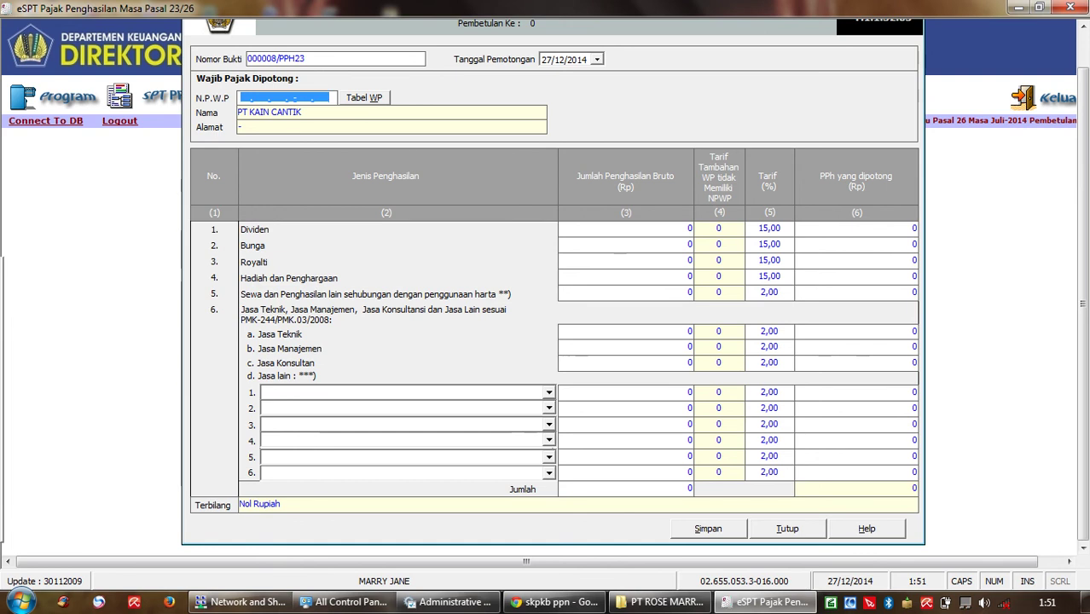
key(Tab)
key(Return)
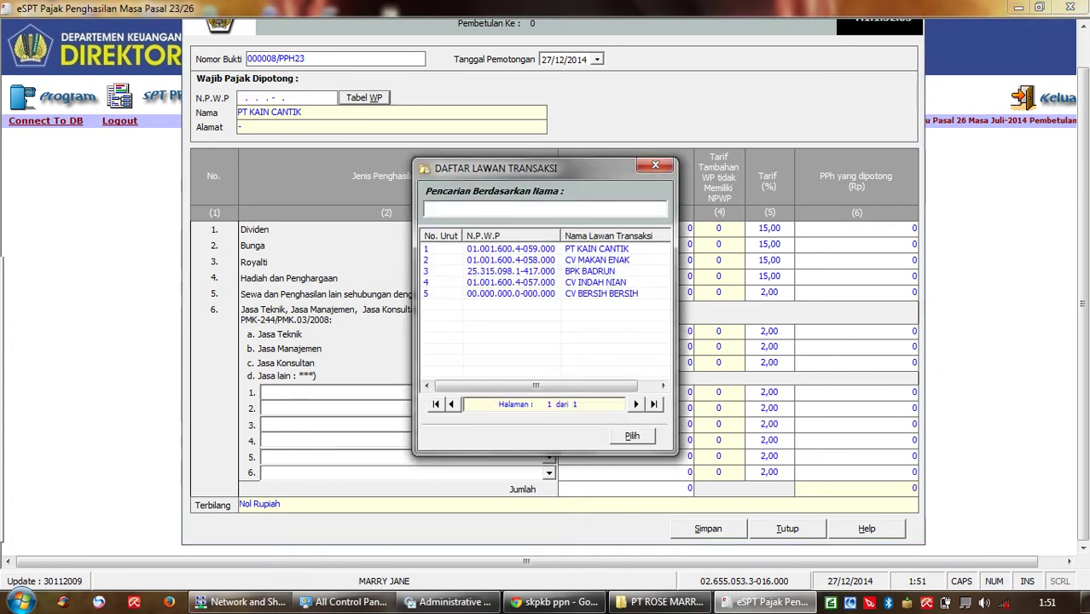
key(Tab)
key(Return)
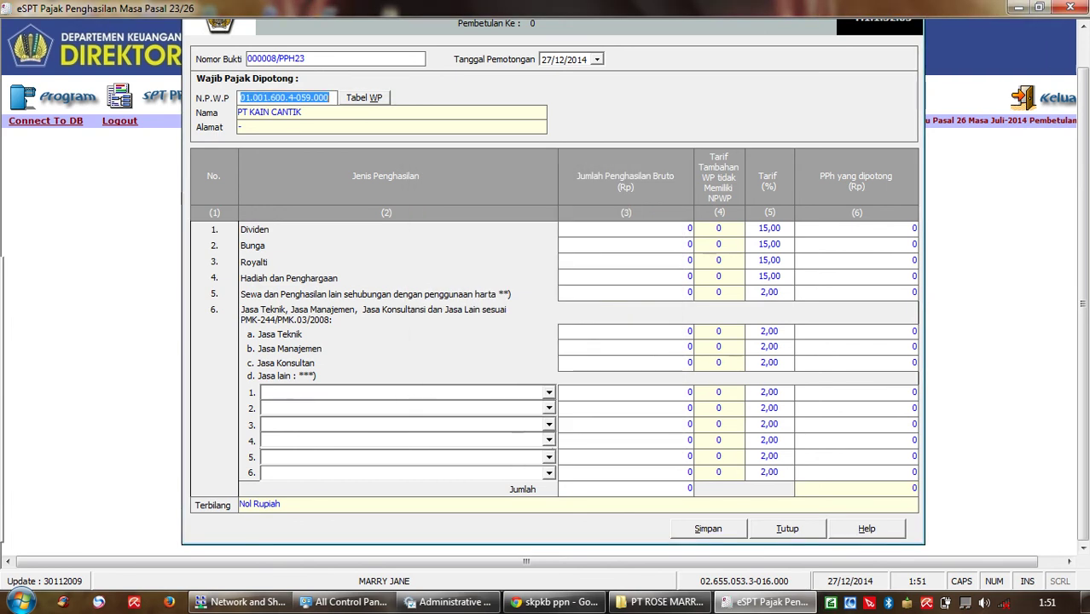
key(Tab)
key(Tab)
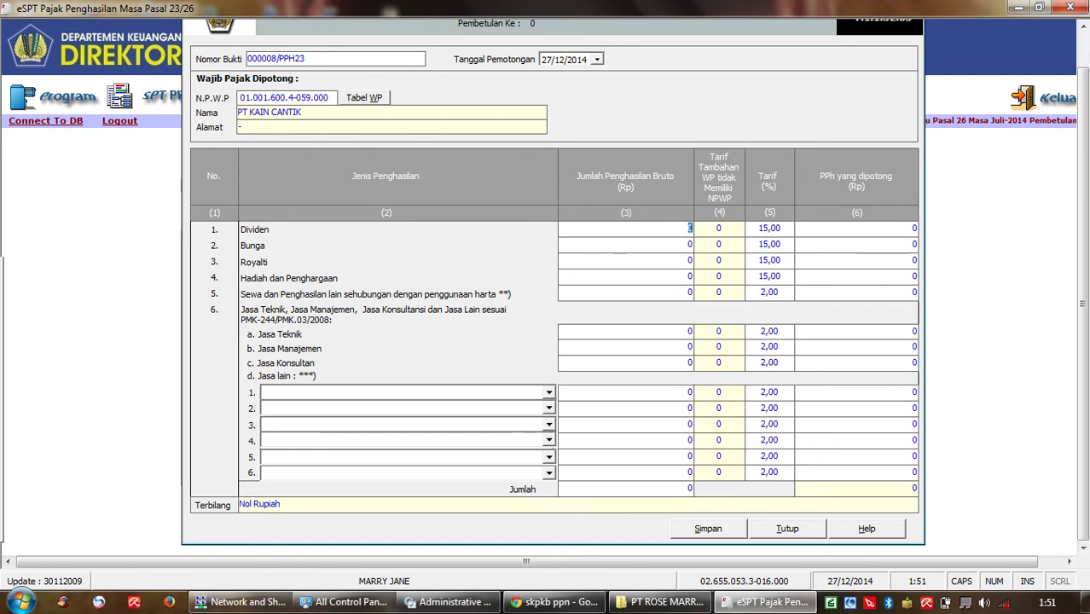
Step: Enter a 160000000 Dividen gross amount at 15%, giving 24.000.000 PPh, and try saving
key(Delete)
text(160)
text(000000)
key(Tab)
key(Tab)
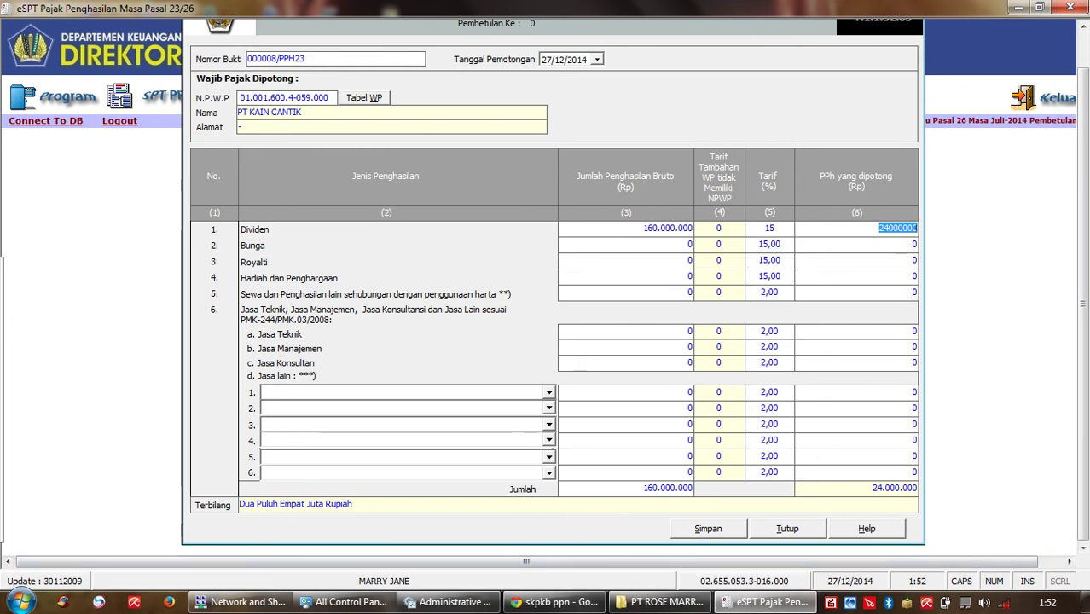
key(alt+s)
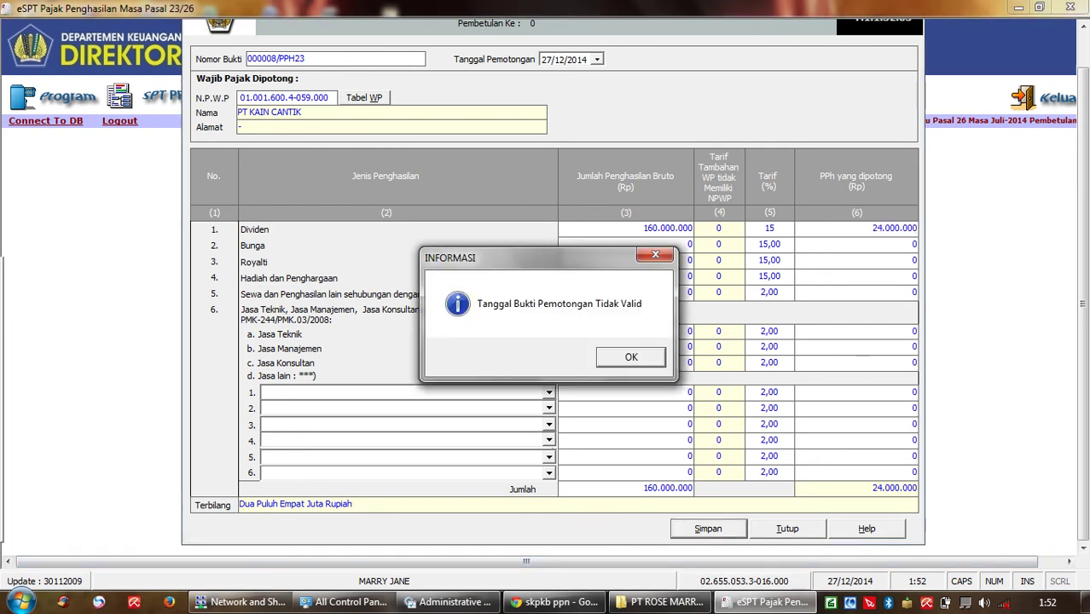
Step: Dismiss the invalid-date warning and set the withholding date to 30/07/2014
key(Return)
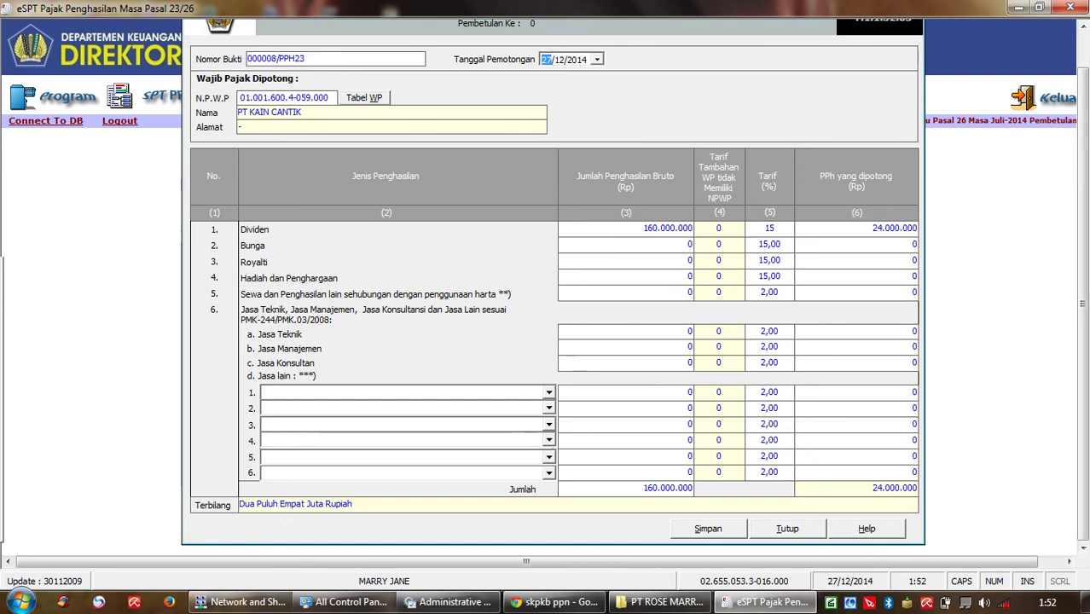
key(alt+Down)
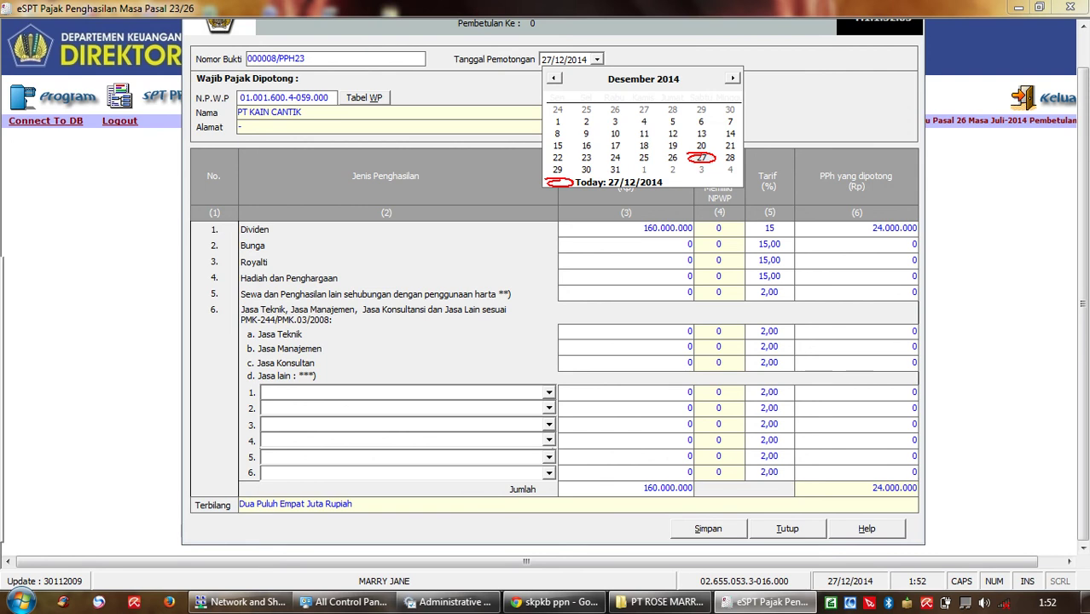
key(Page_Up)
key(Page_Up)
key(Page_Up)
key(Page_Up)
key(Page_Up)
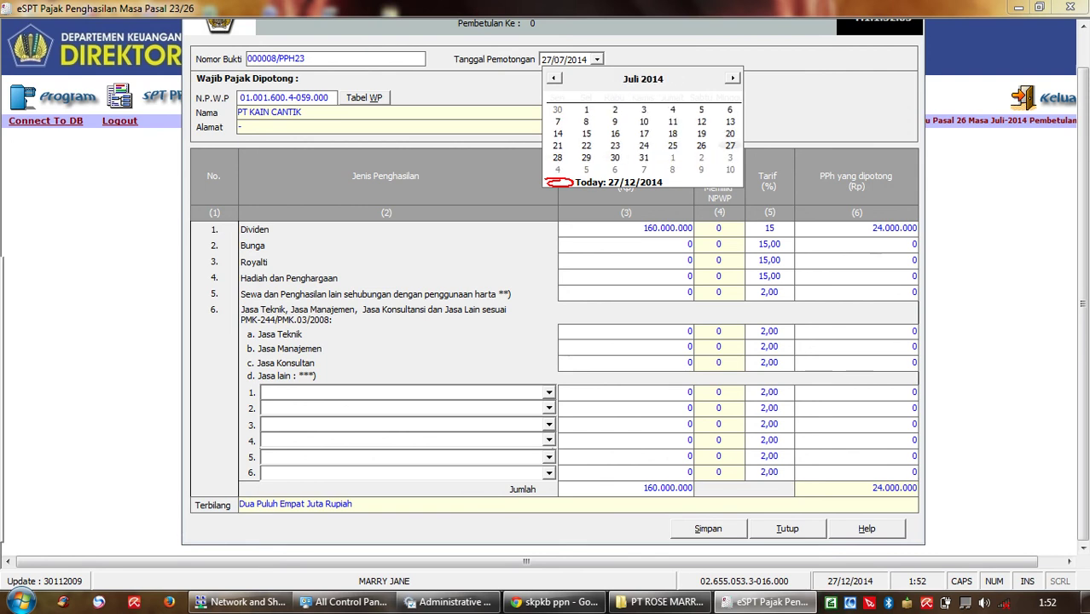
key(Right)
key(Right)
key(Right)
key(Return)
key(Tab)
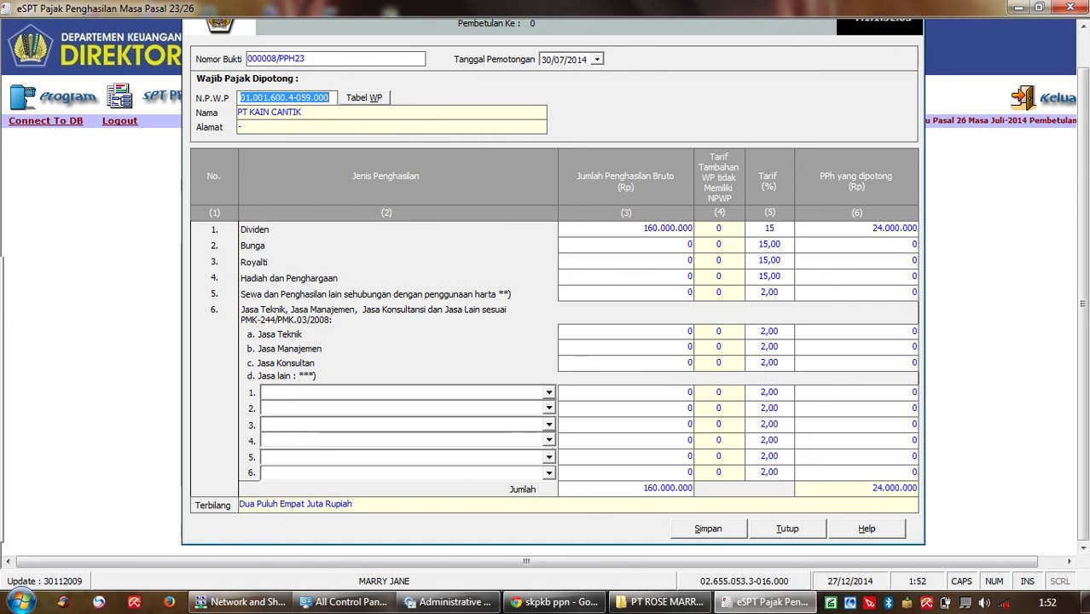
Step: Save slip 000008/PPH23 and acknowledge the save confirmations
key(alt+s)
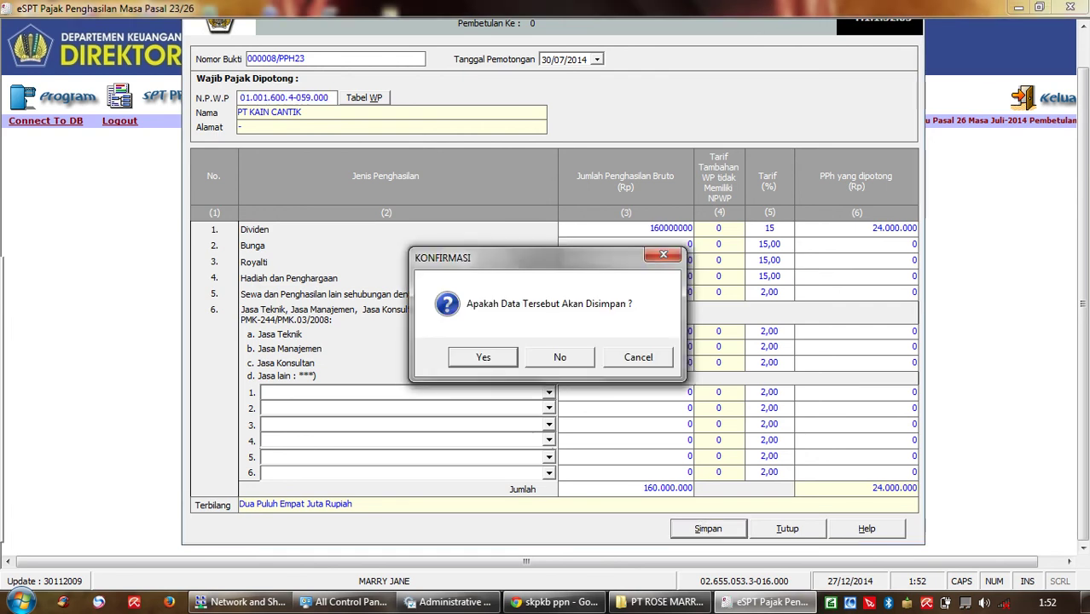
key(Return)
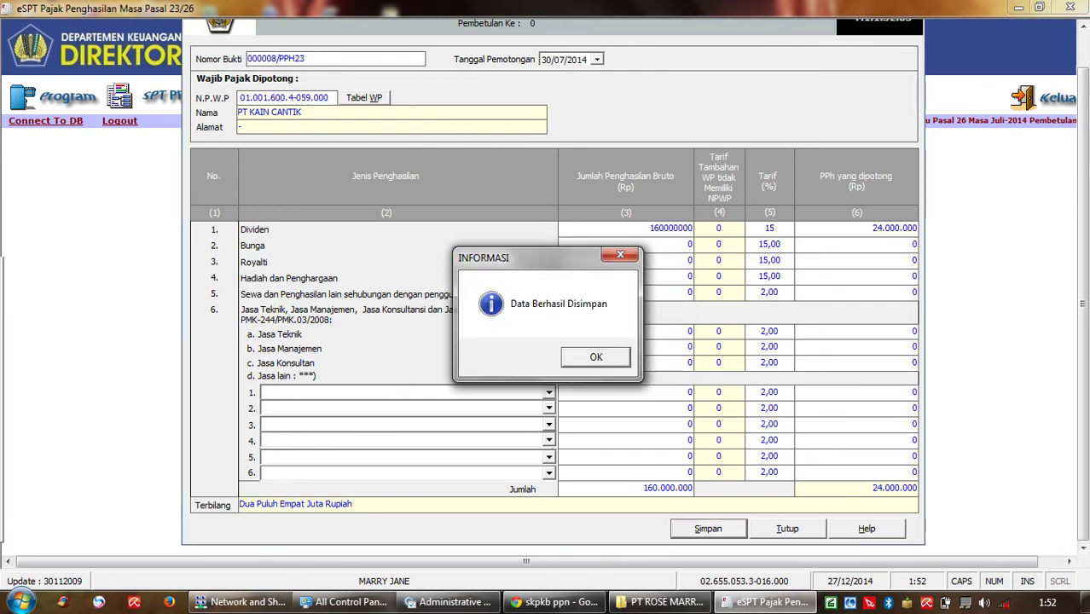
key(Return)
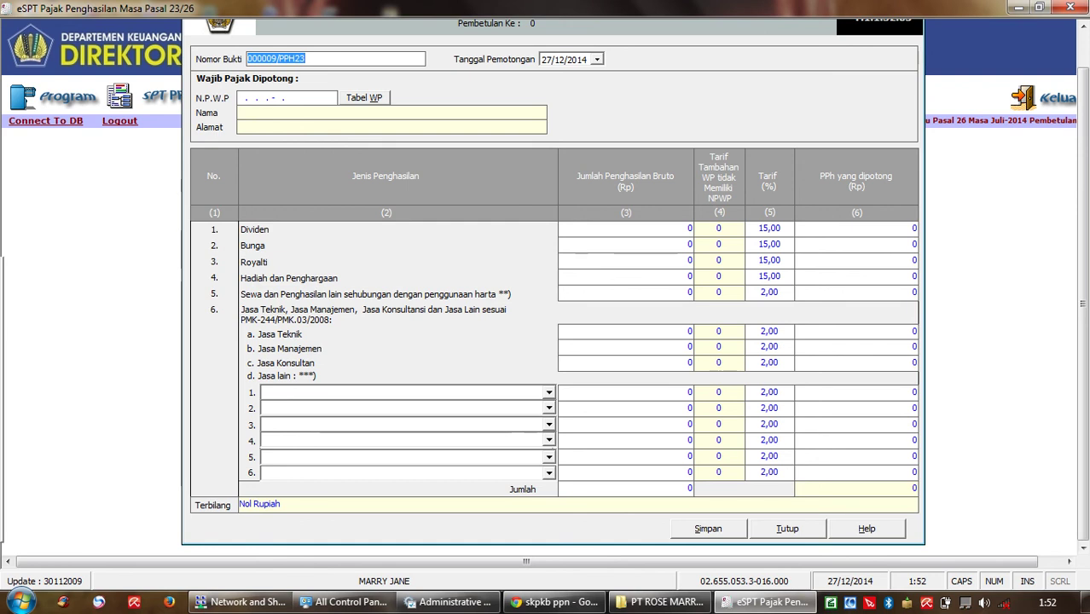
Step: Close the slip form, review slip 000008 in the Daftar Bukti Potong PPh Pasal 23/26 list, then close it
key(alt+t)
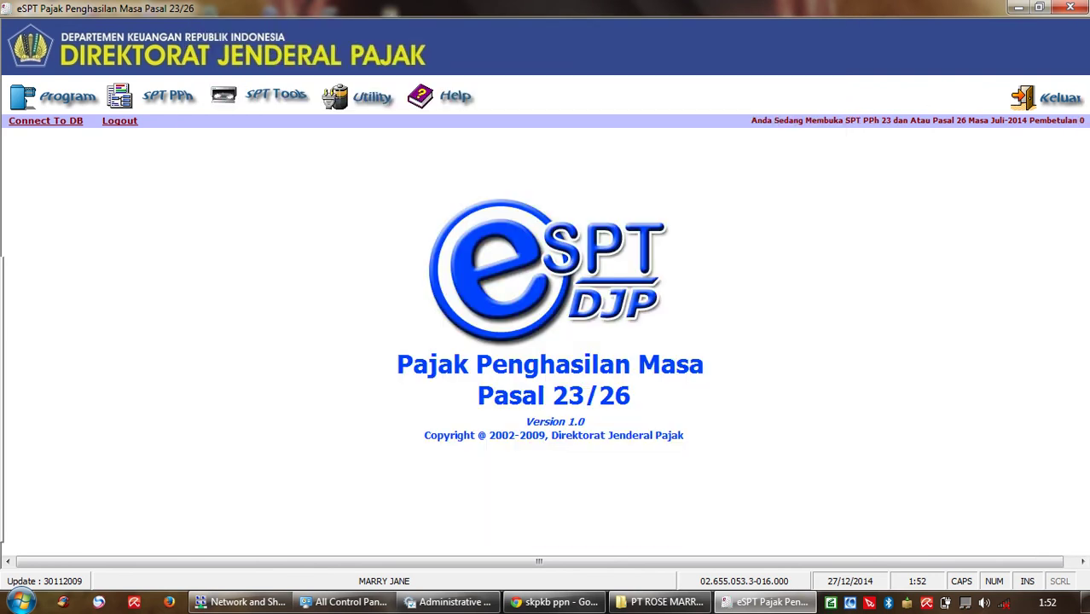
key(alt+s)
key(Down)
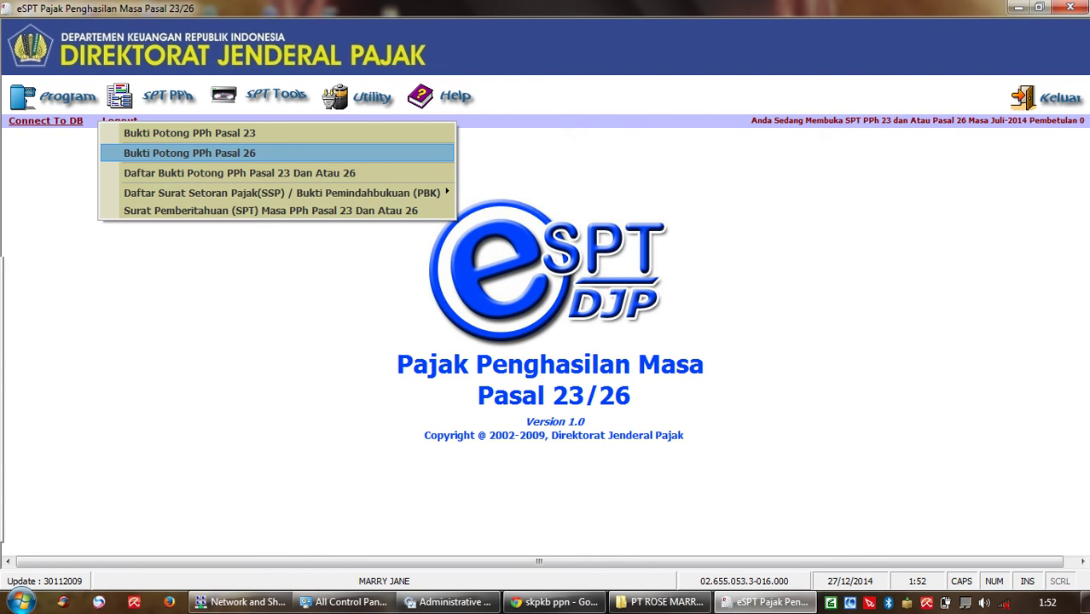
key(Down)
key(Return)
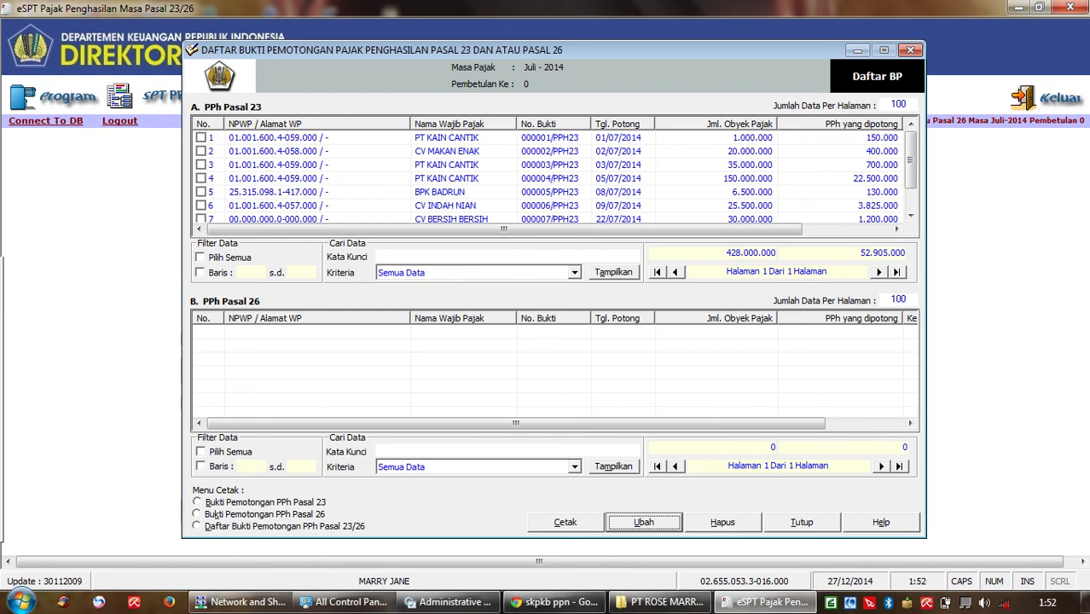
scroll(911, 171, down, 1)
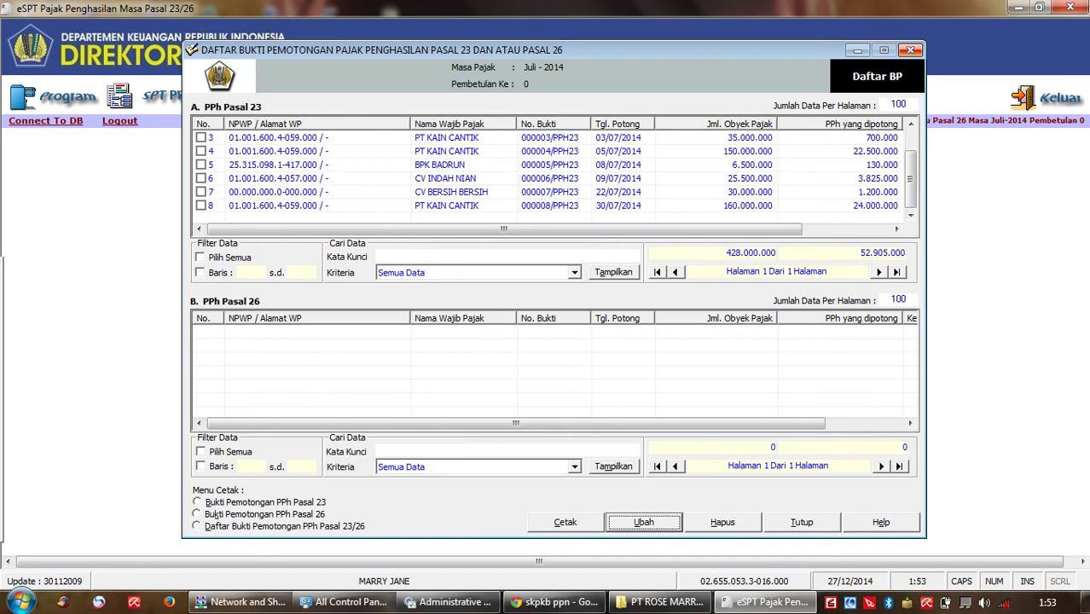
click(911, 49)
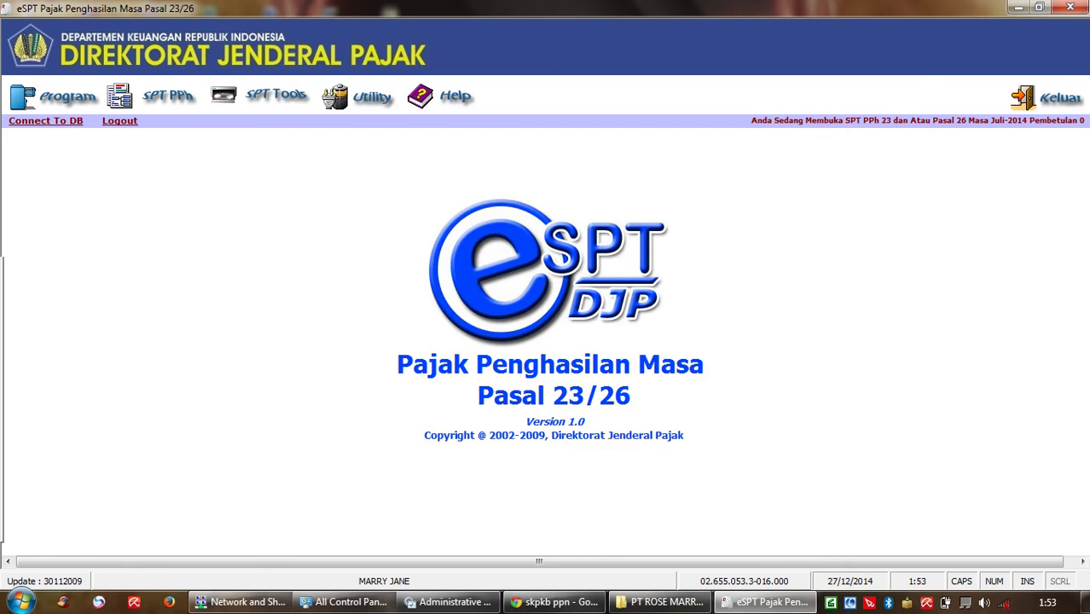
click(166, 96)
mouse_move(282, 193)
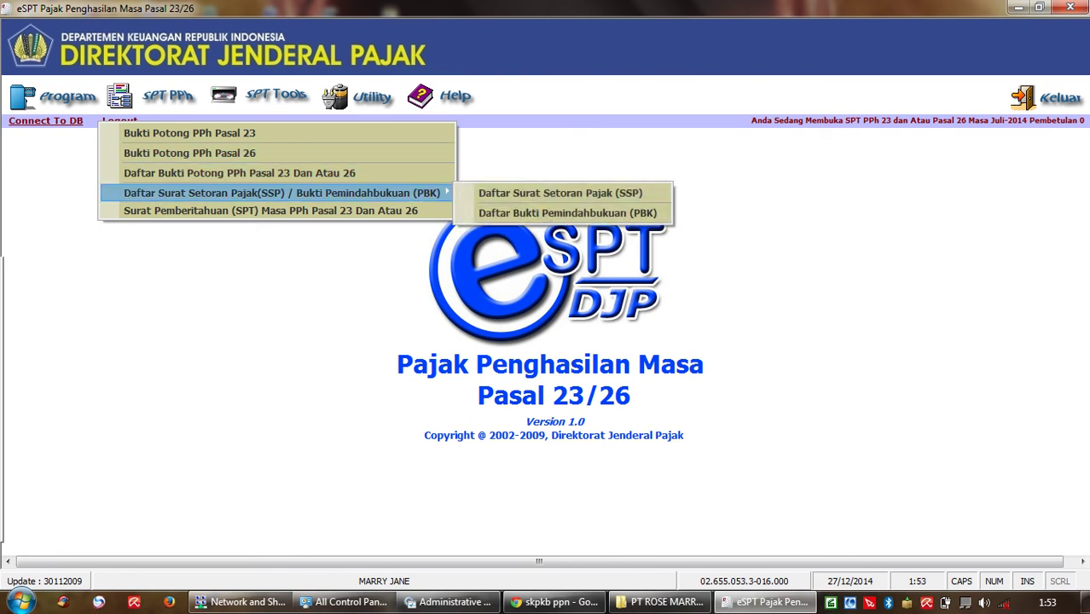
click(561, 193)
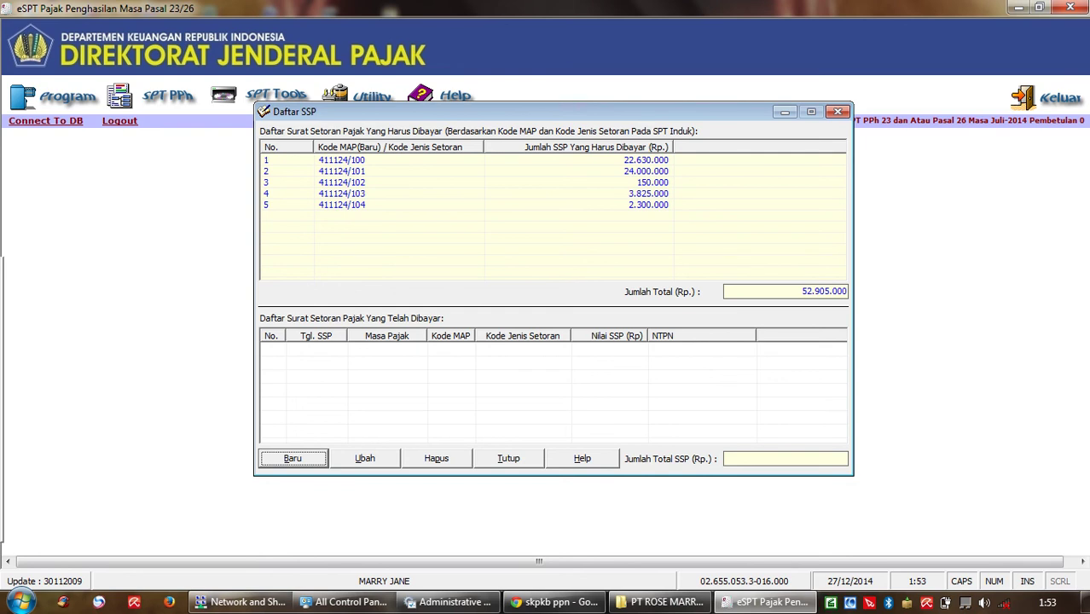
key(alt+t)
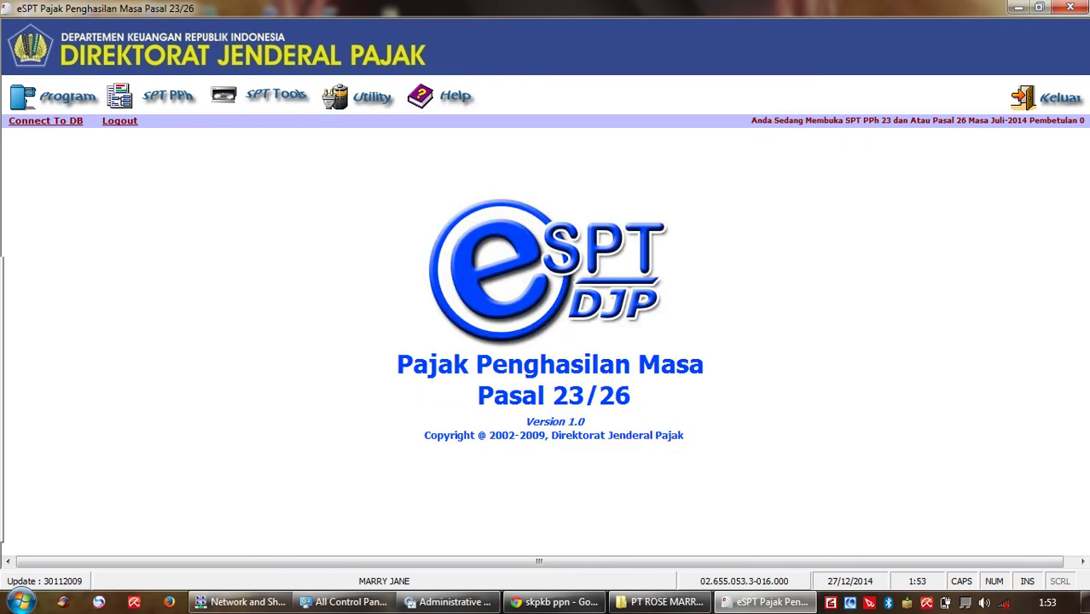
Step: Open and close the empty Bukti Potong Pasal 26 form twice
click(167, 97)
click(189, 154)
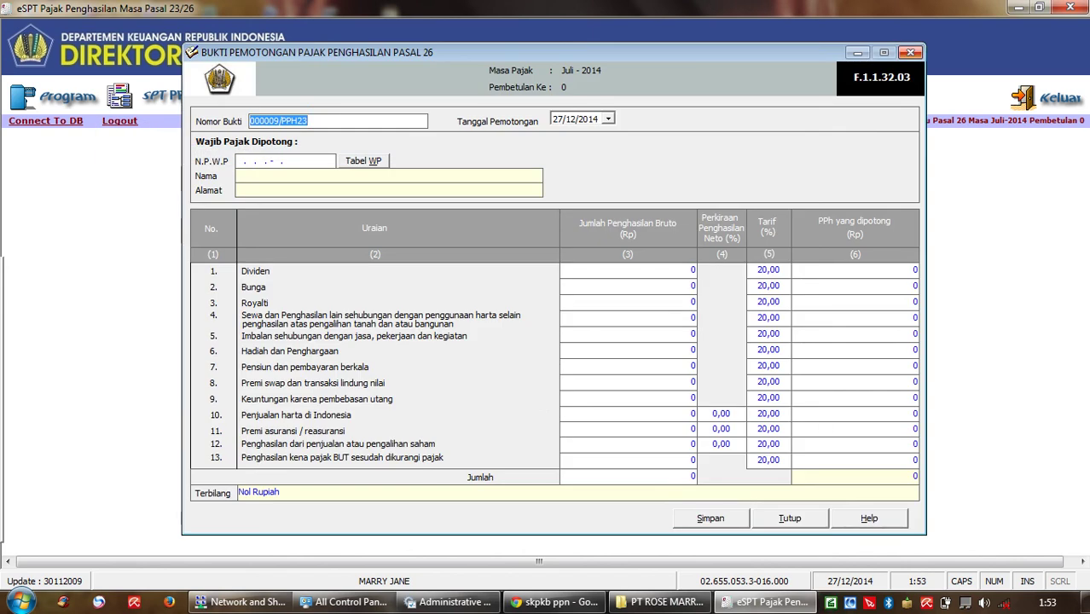
key(alt+t)
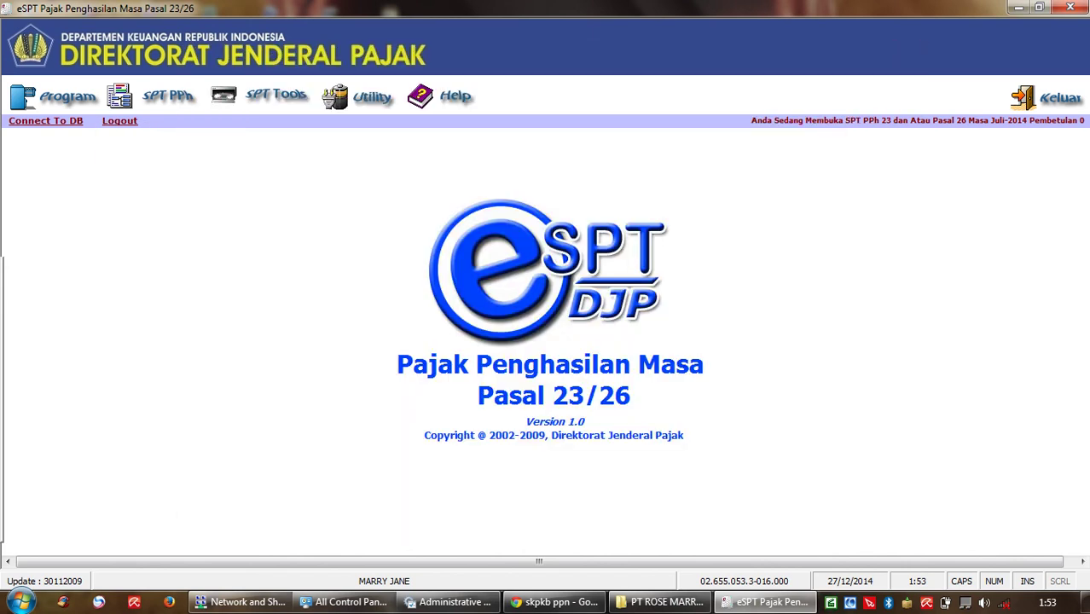
key(alt+s)
key(Down)
key(Down)
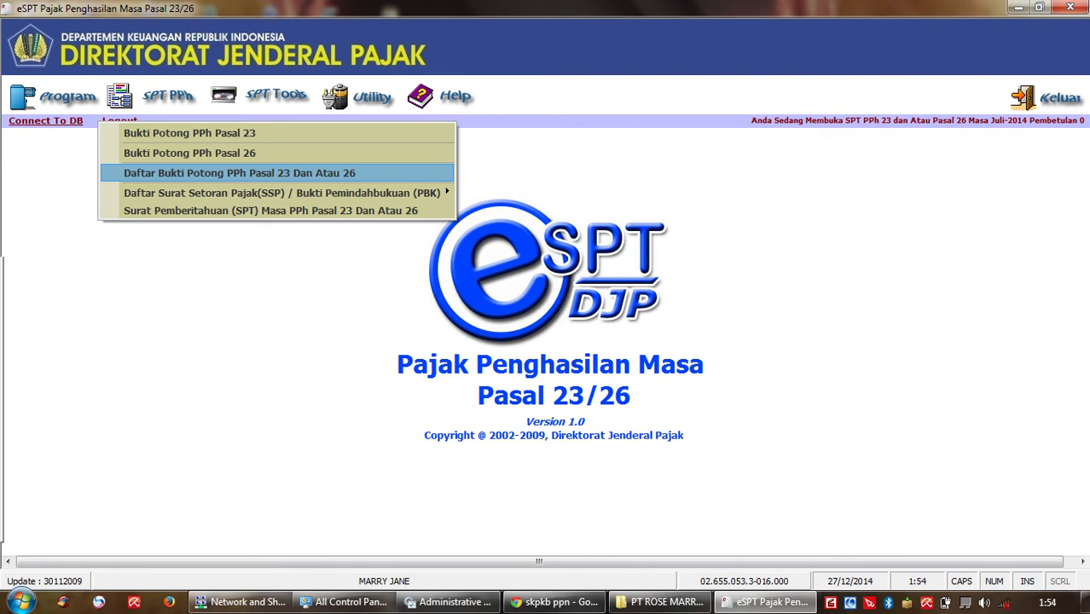
key(Up)
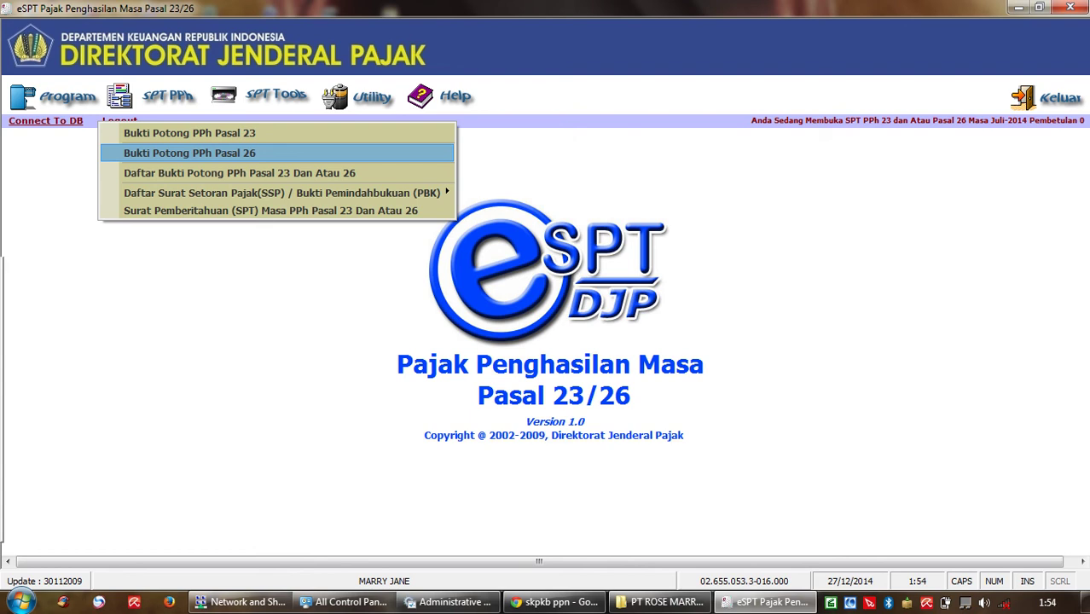
key(Down)
key(Down)
key(Down)
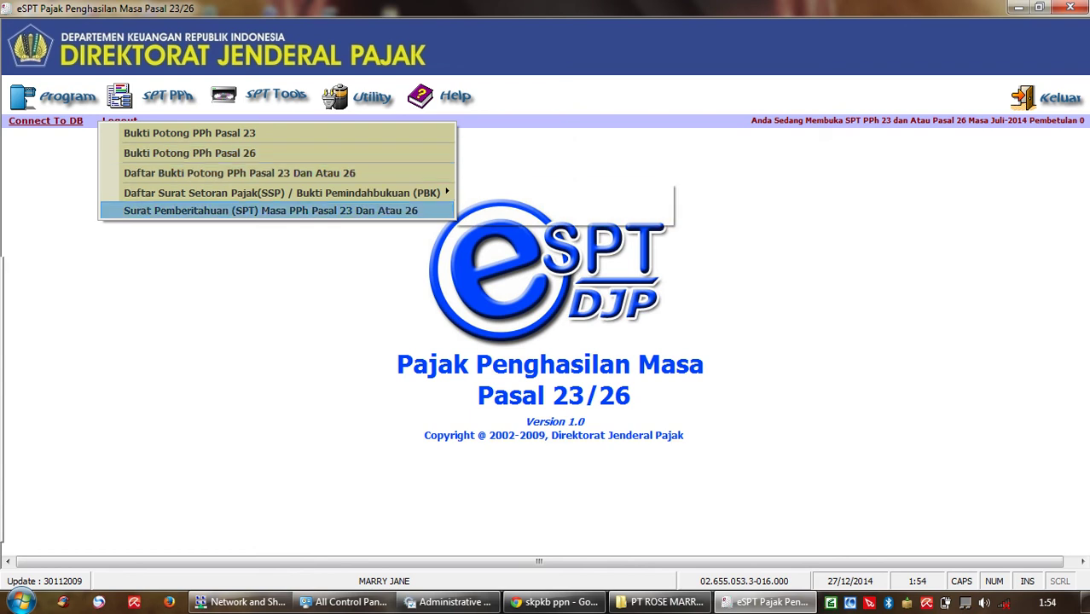
key(Up)
key(Up)
key(Up)
key(Return)
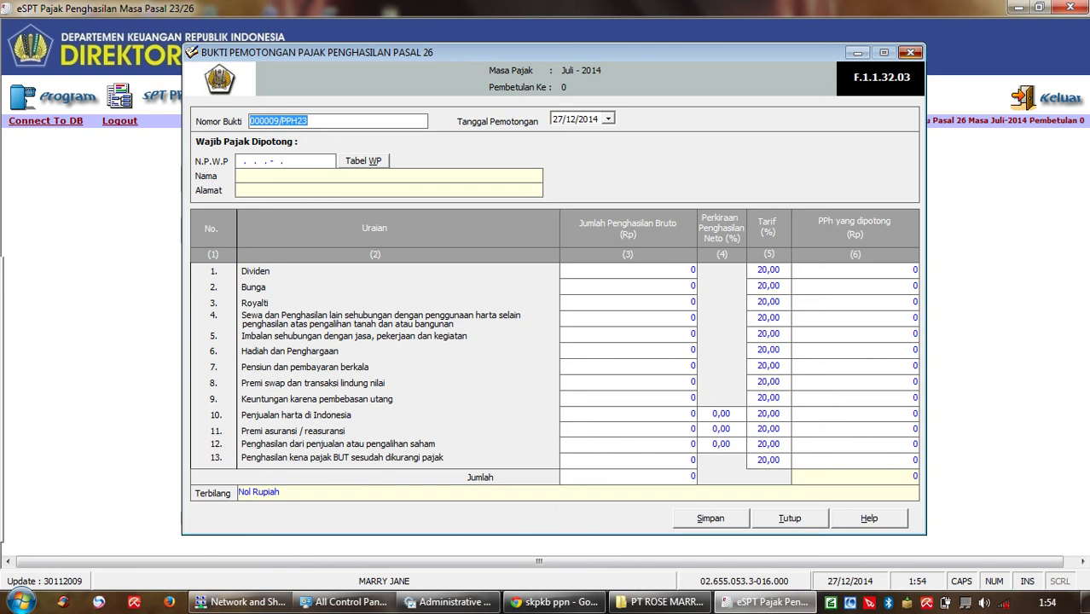
click(910, 52)
Step: Open and close a blank Pasal 23 slip form, then bring up the SPT PPh documents menu
key(alt+s)
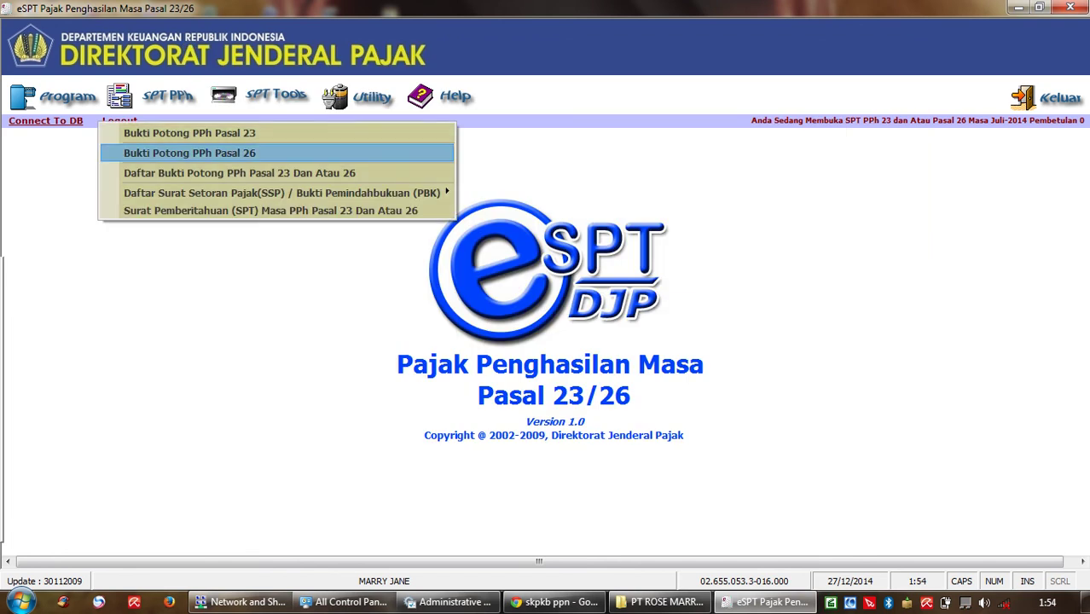
key(Up)
key(Return)
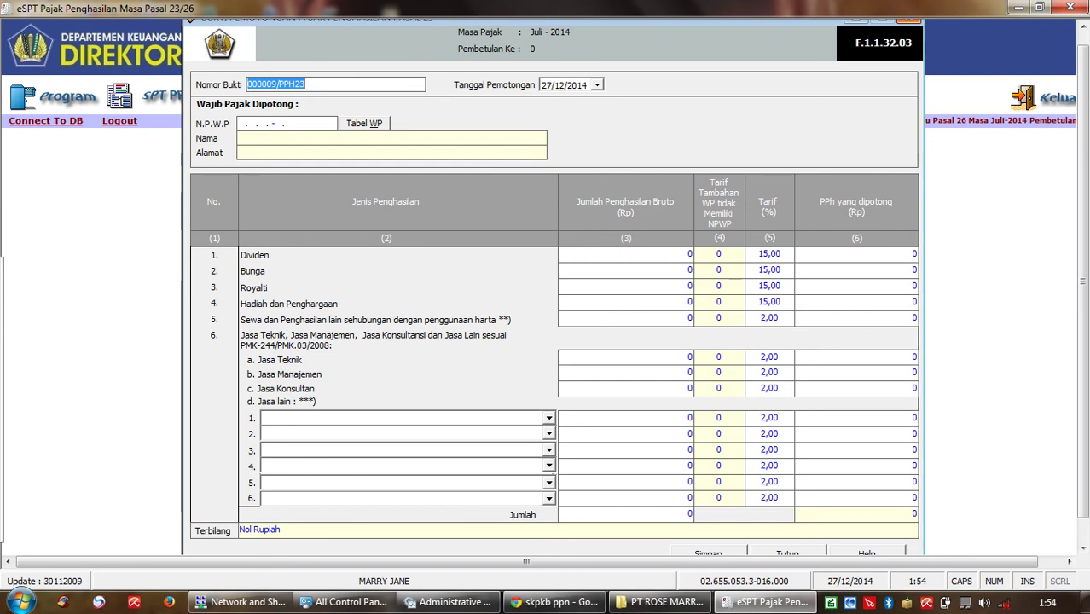
key(Escape)
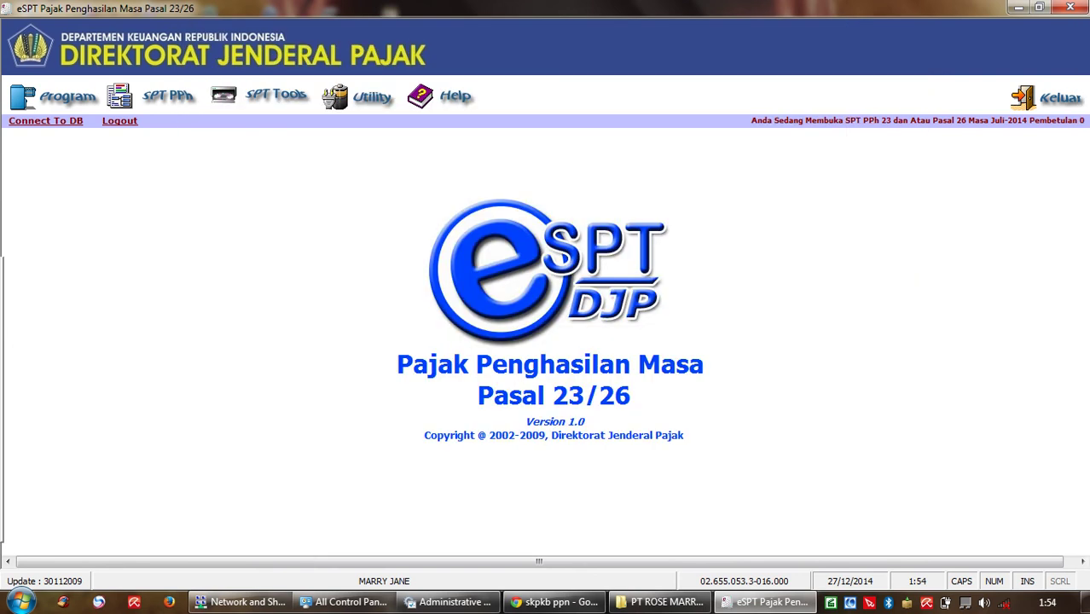
key(alt+s)
Step: Preview all Pasal 23 withholding slips for printing, then minimize eSPT to the desktop
click(240, 173)
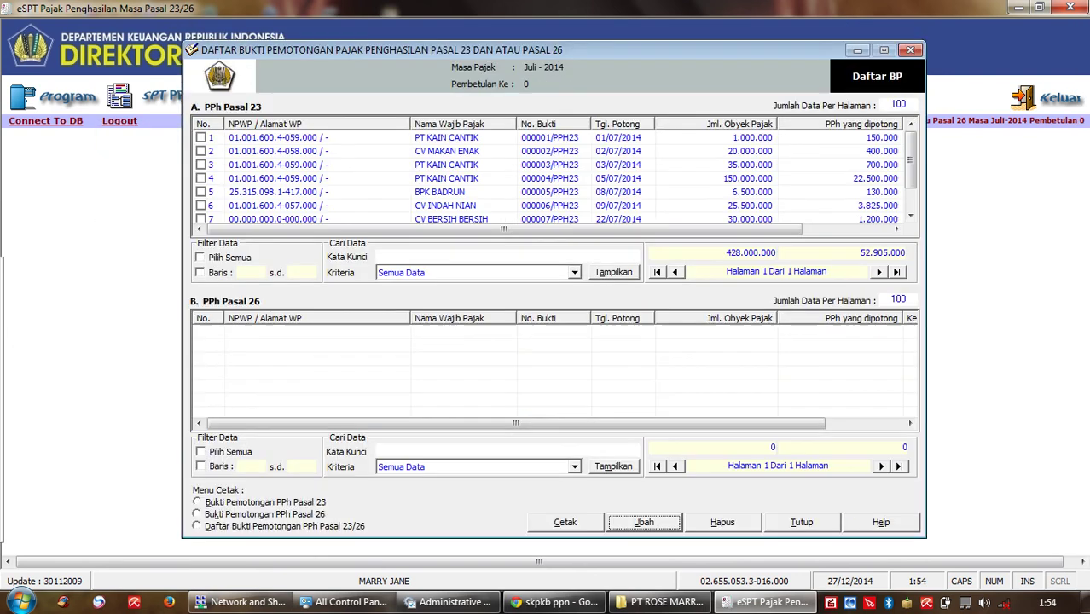
click(200, 257)
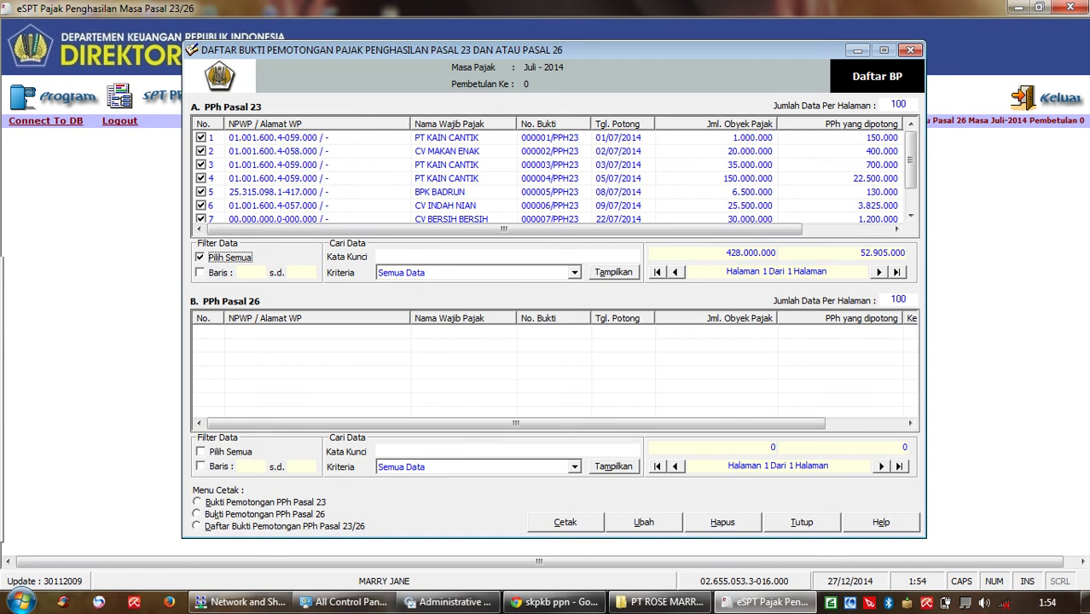
click(198, 503)
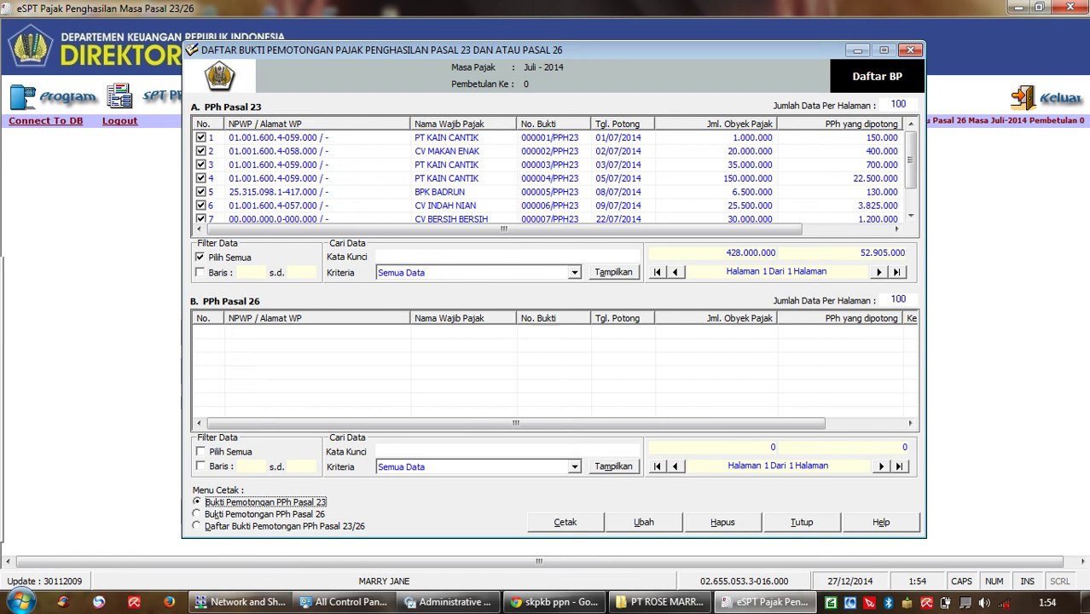
key(alt+c)
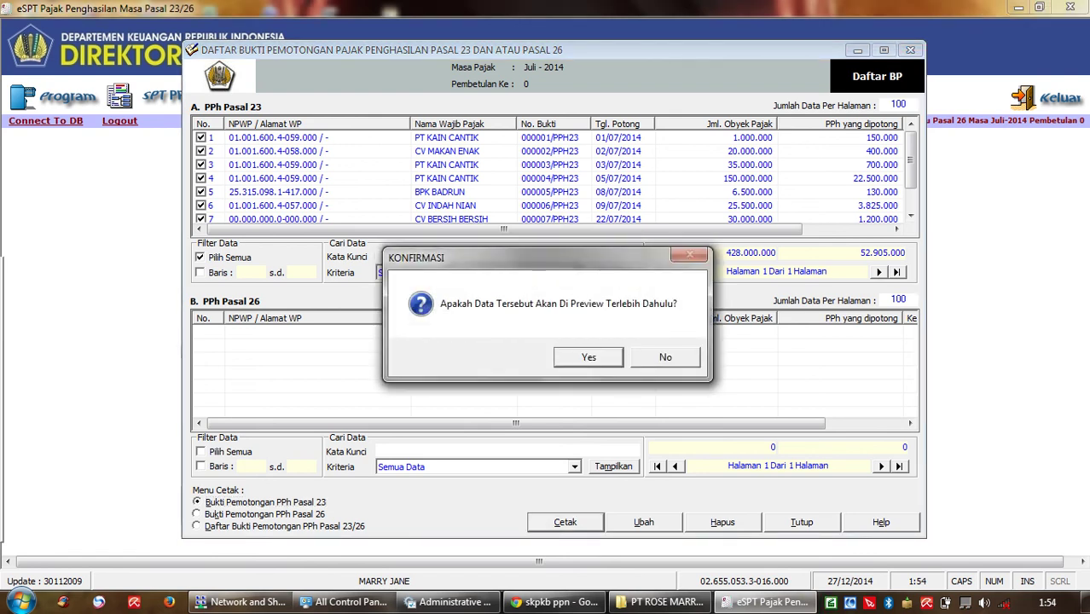
key(Return)
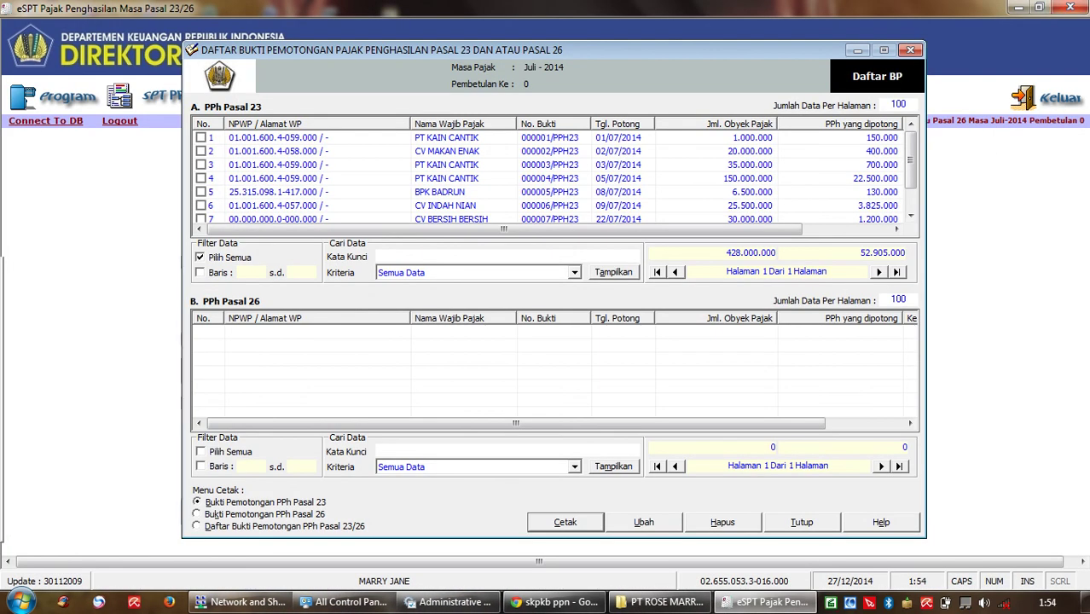
key(Return)
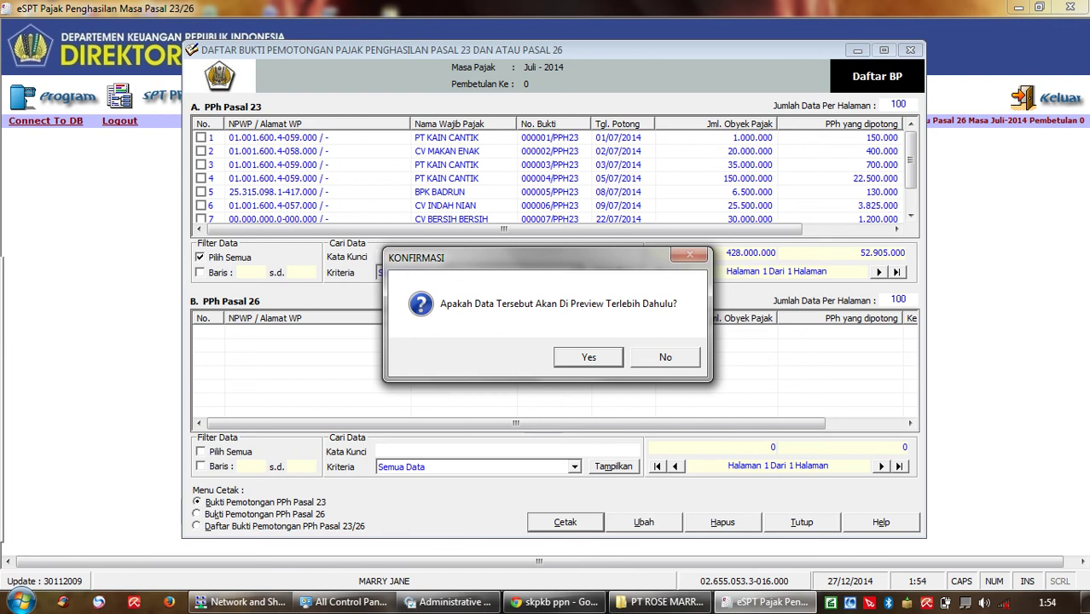
key(Return)
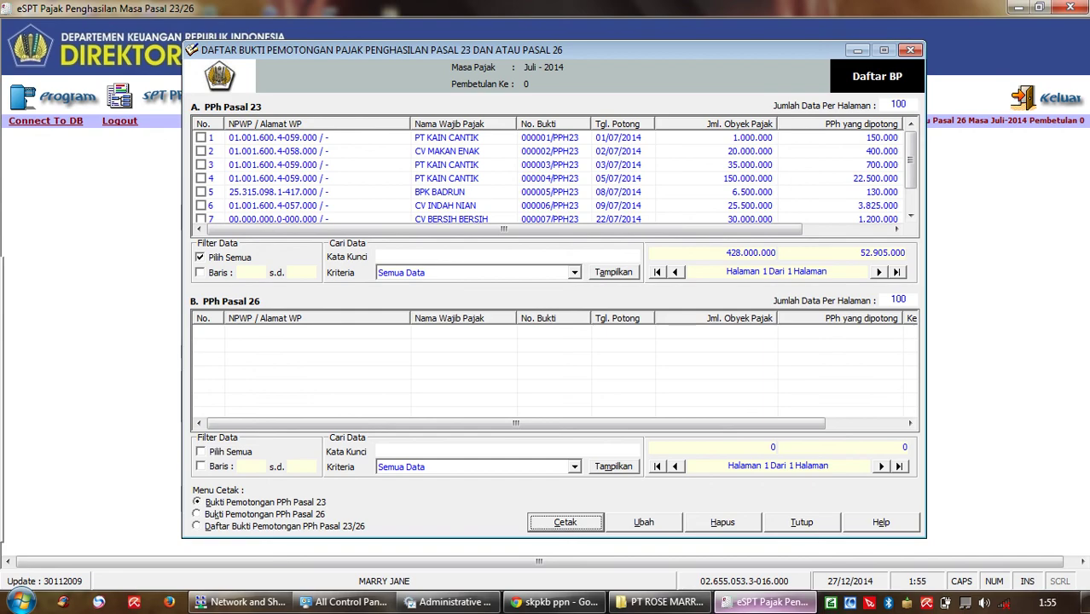
click(765, 603)
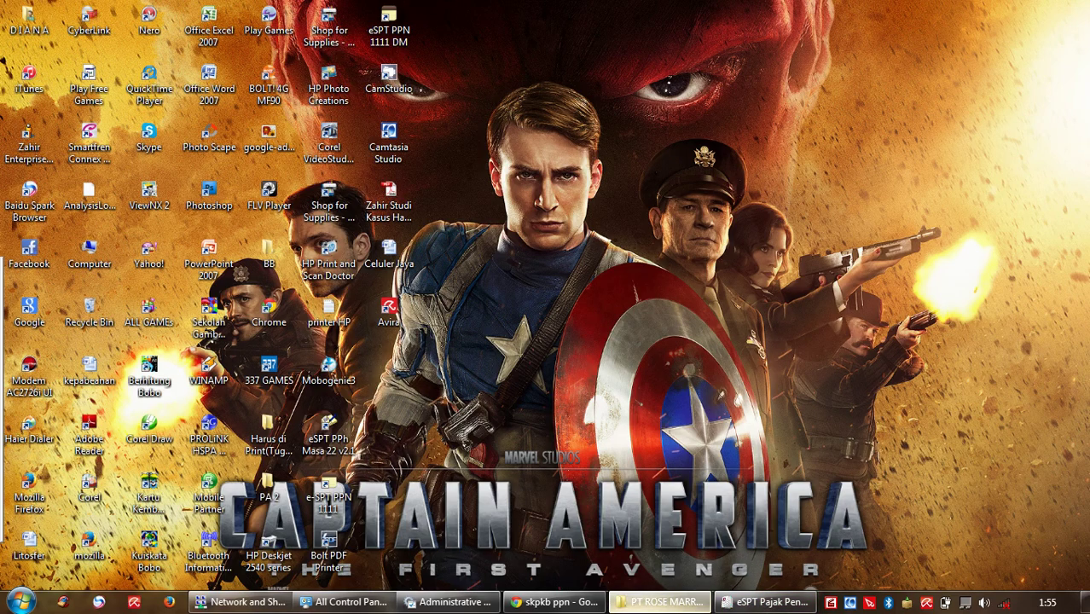
Step: View the PT ROSE MARRY INDONESIA folder on D:, then restore the eSPT slip list
click(661, 602)
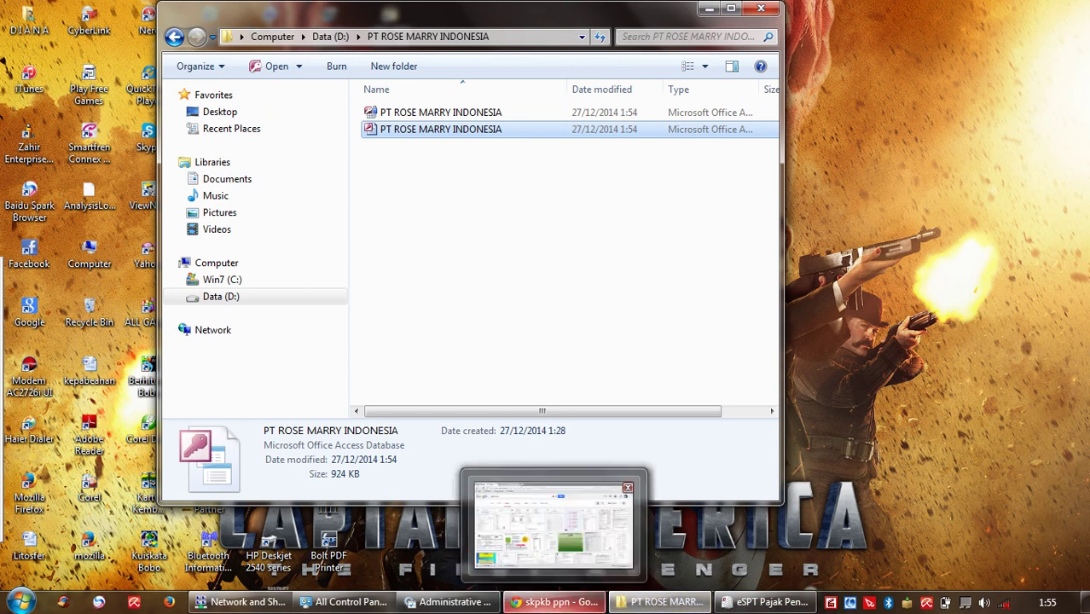
click(765, 603)
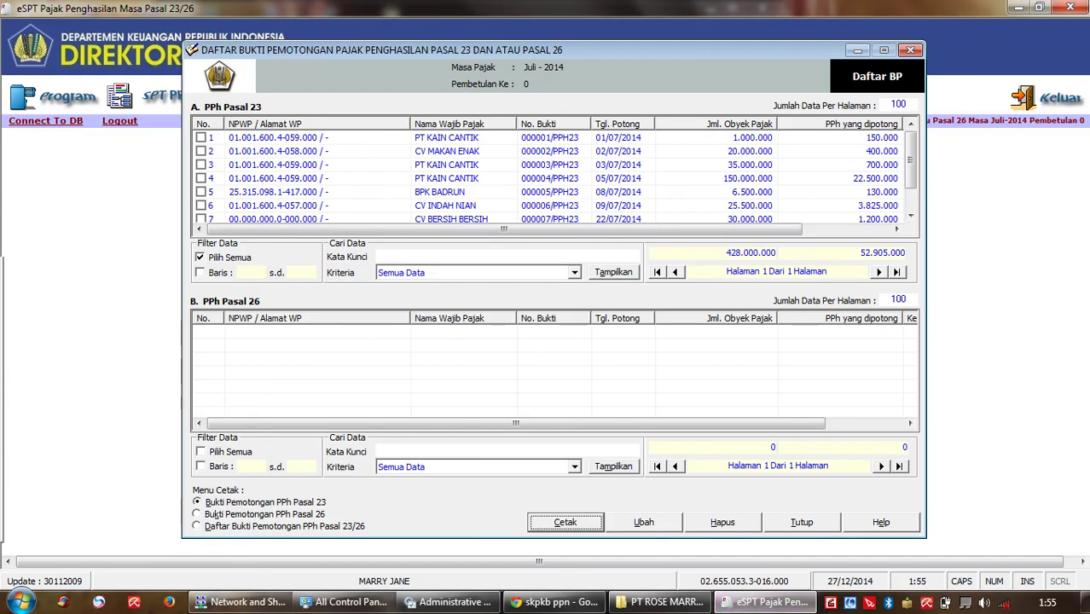
Step: Print-preview the Pasal 23 withholding slips, confirming the preview prompt
click(266, 503)
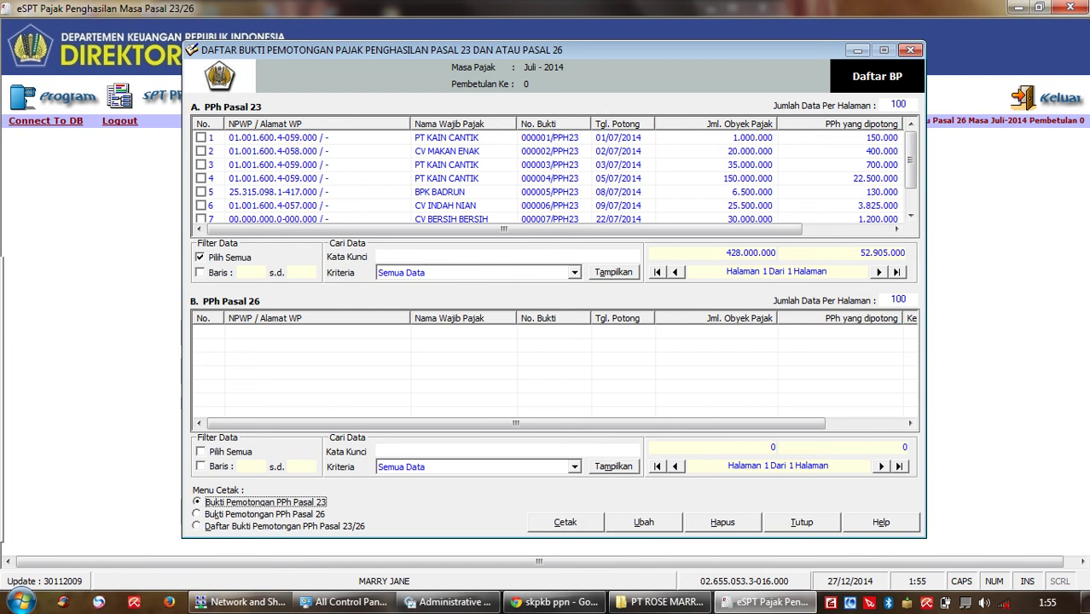
key(Tab)
key(Return)
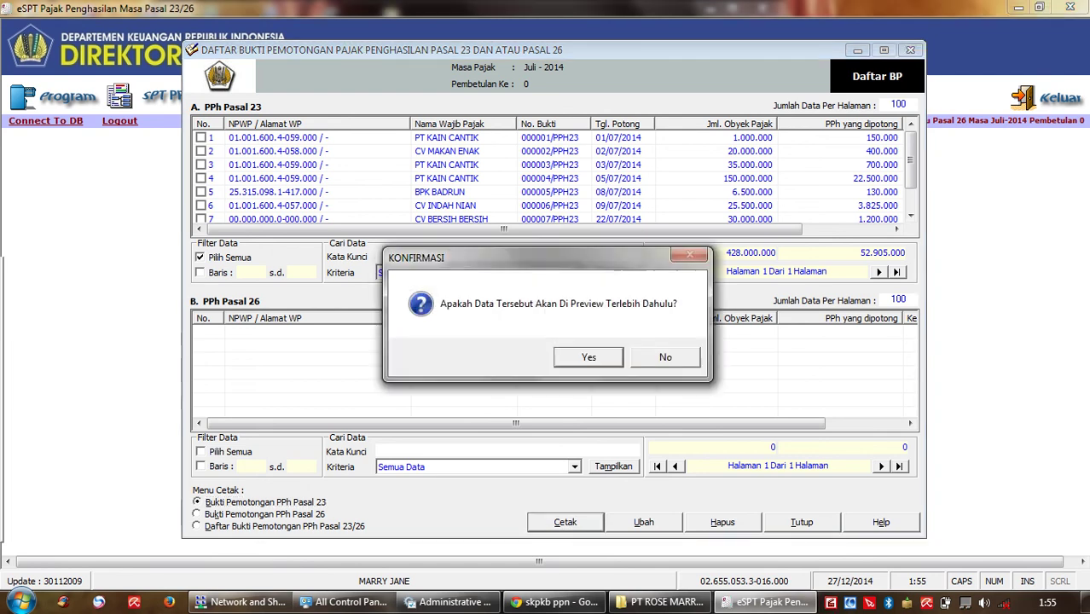
key(Return)
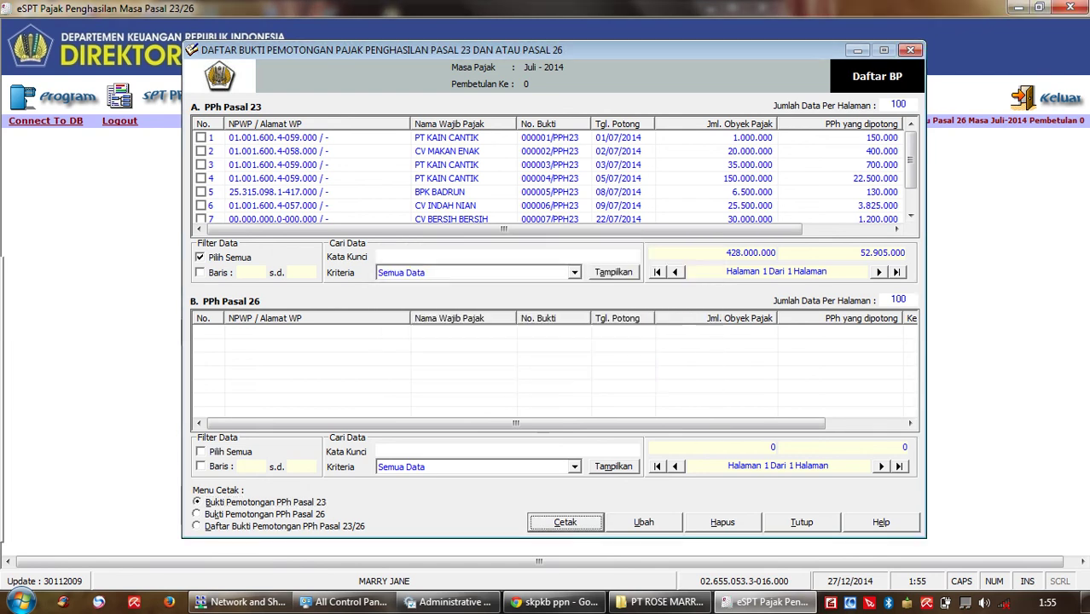
Step: Preview the slips again with the Pasal 26 select-all filter, then close the Daftar BP list
click(201, 452)
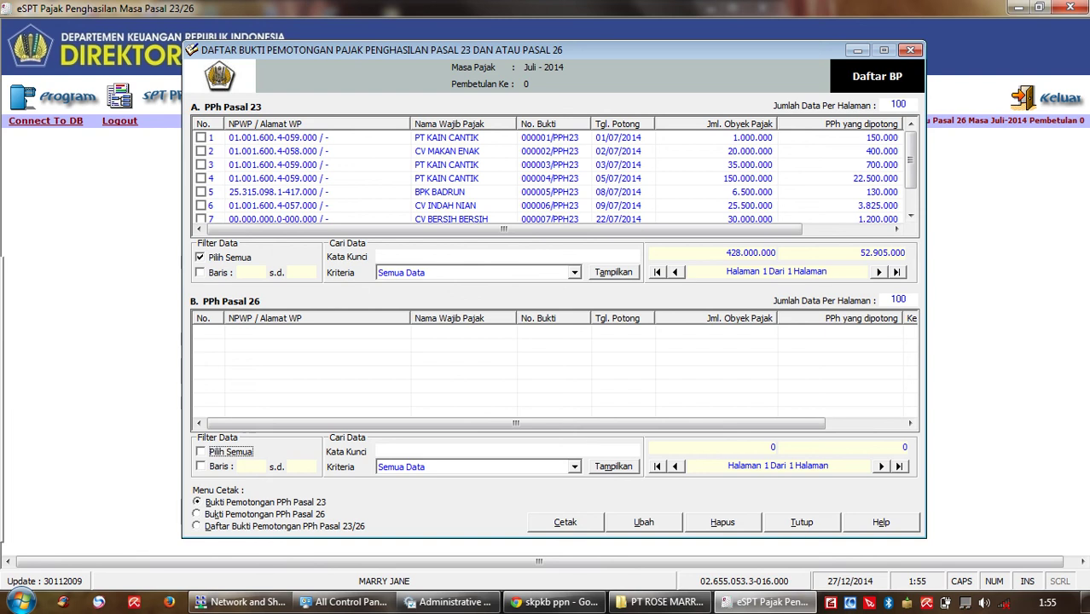
key(alt+c)
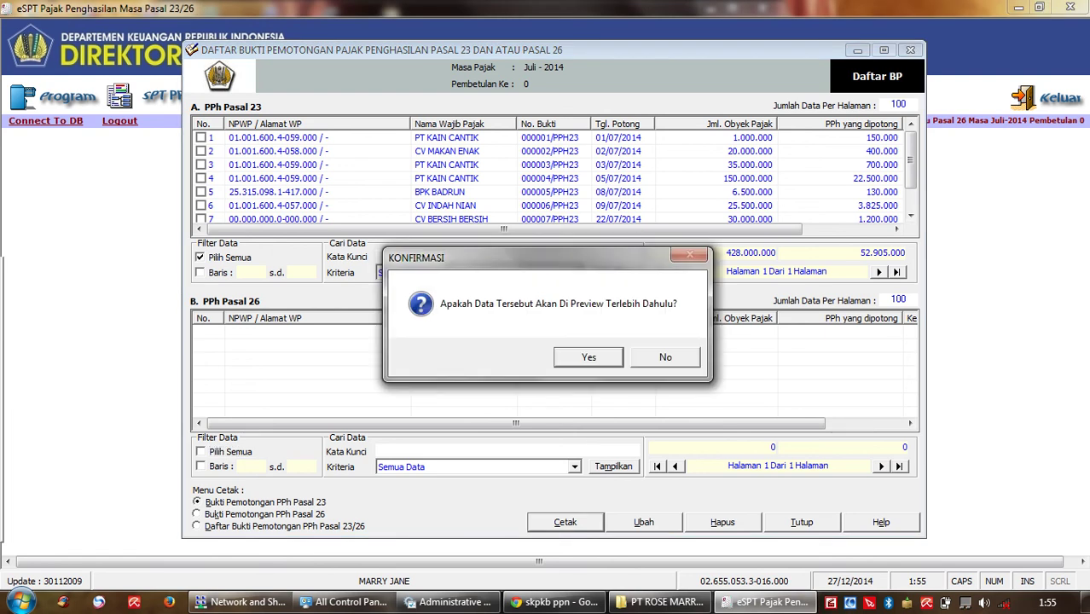
key(Return)
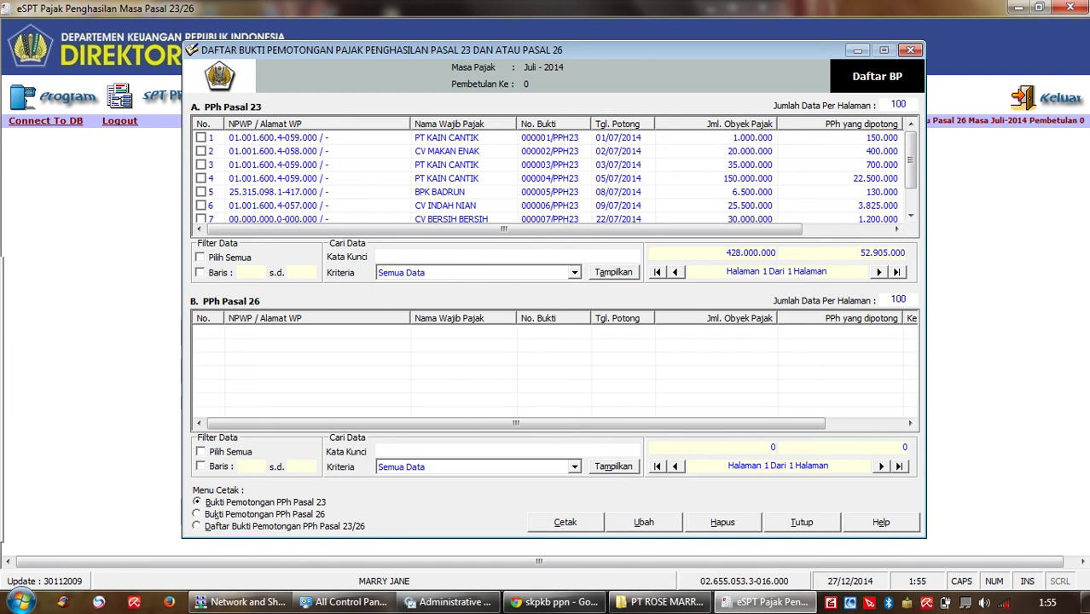
click(910, 50)
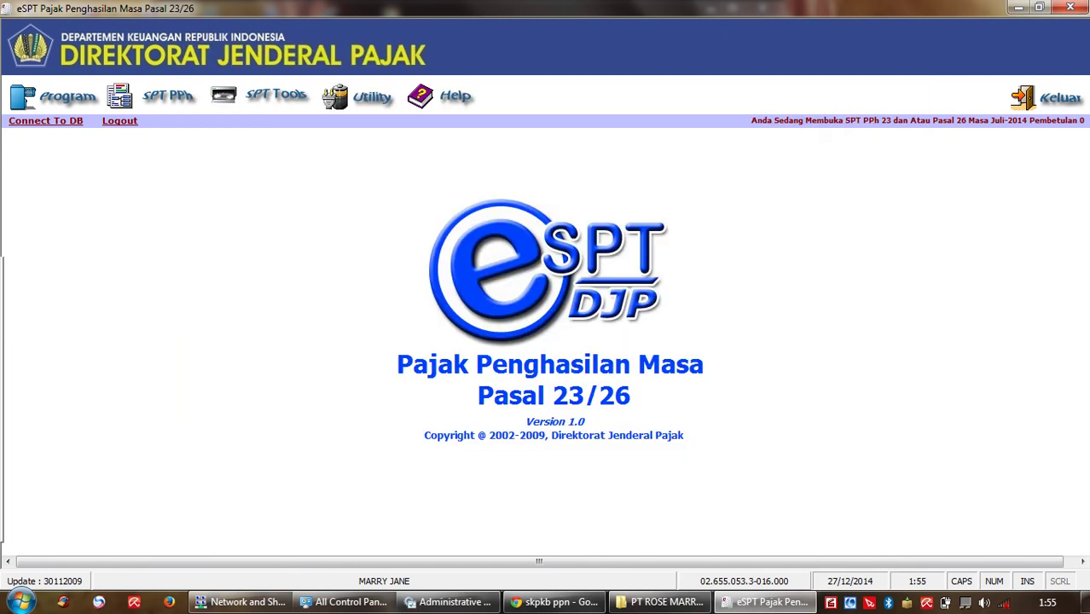
Step: Open the SPT Masa PPh Pasal 23 Dan Atau 26 form from the SPT PPh menu
key(alt+s)
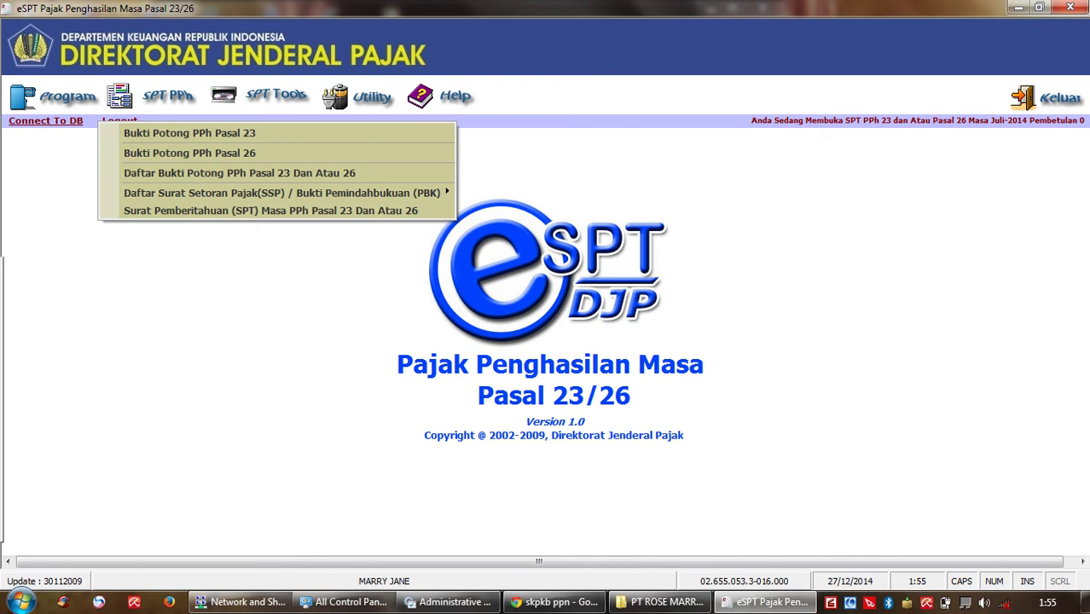
key(Up)
key(Up)
key(Down)
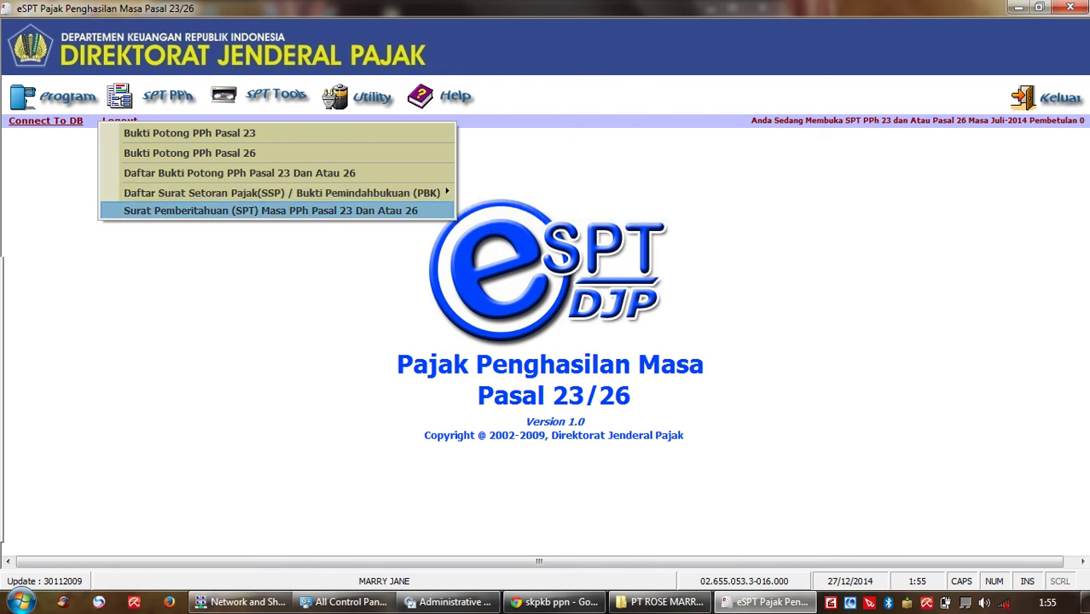
key(Return)
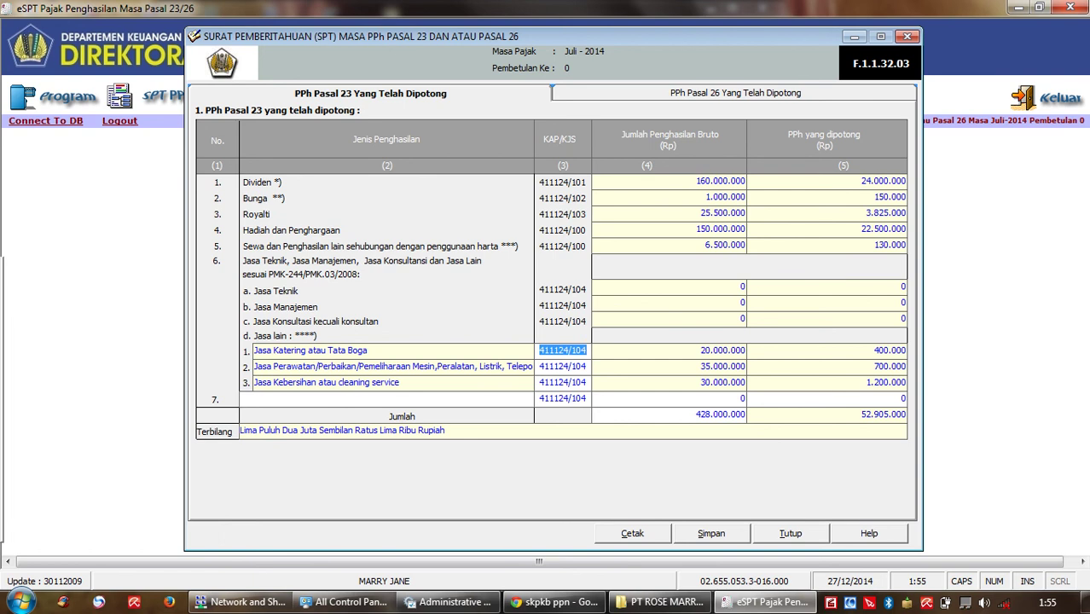
Step: Save the July 2014 return (428,000,000 gross, 52,905,000 withheld) and acknowledge the success notice
key(alt+s)
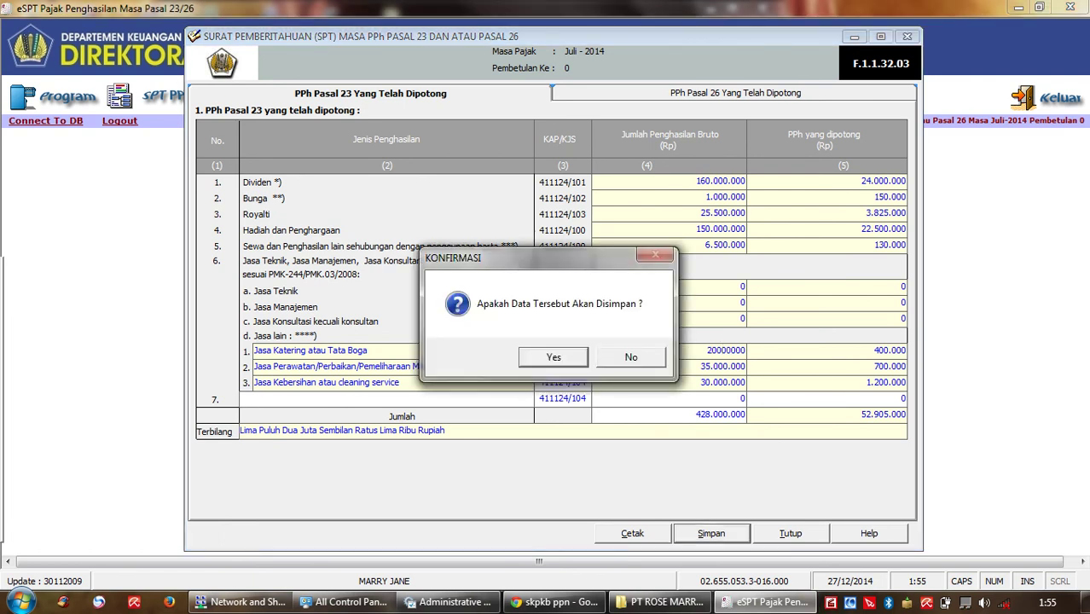
key(Return)
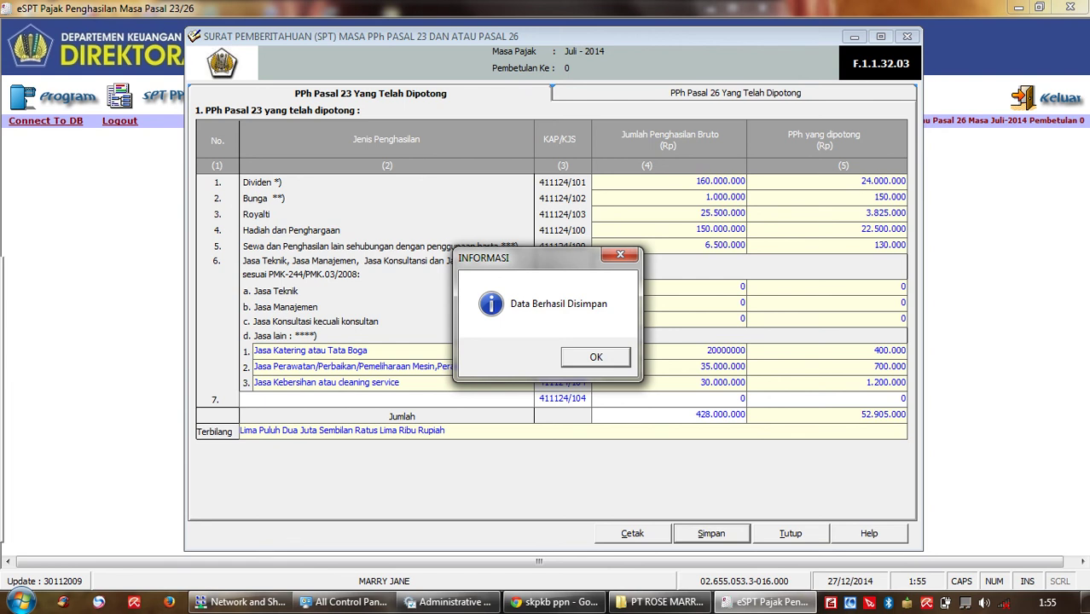
key(Return)
Step: Review the saved July 2014 return in the ActiveReport print preview, then close the preview and SPT form
key(alt+c)
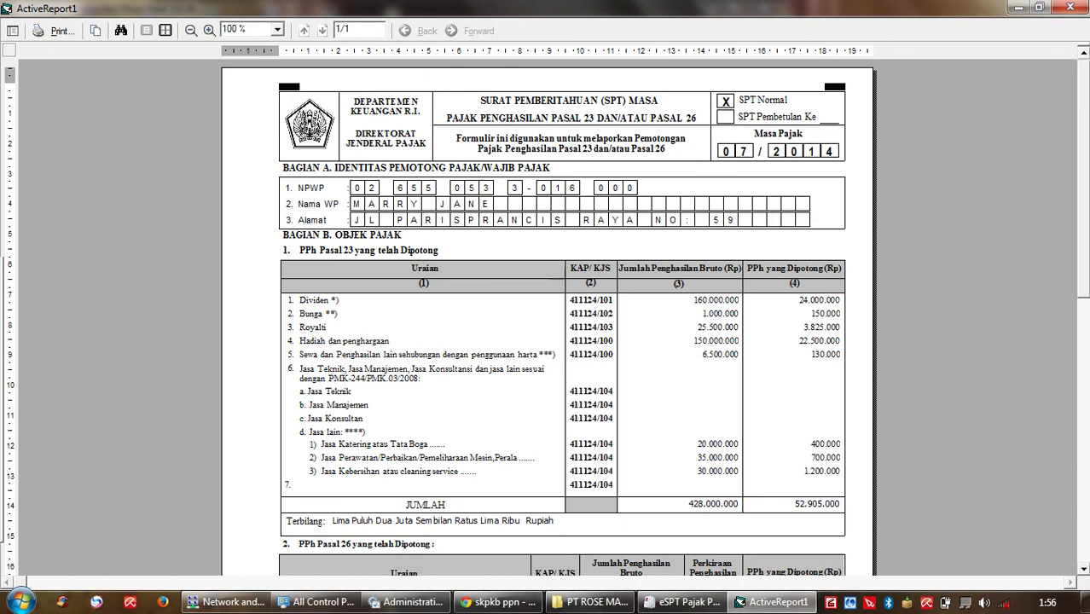
scroll(546, 315, down, 5)
scroll(546, 316, down, 3)
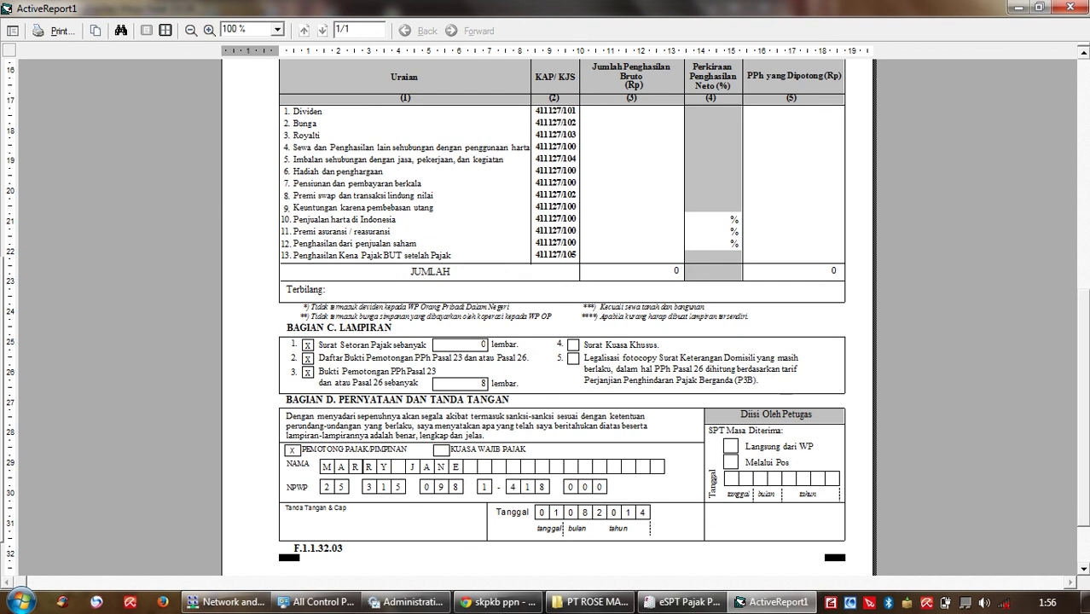
scroll(561, 315, up, 1)
scroll(562, 316, up, 15)
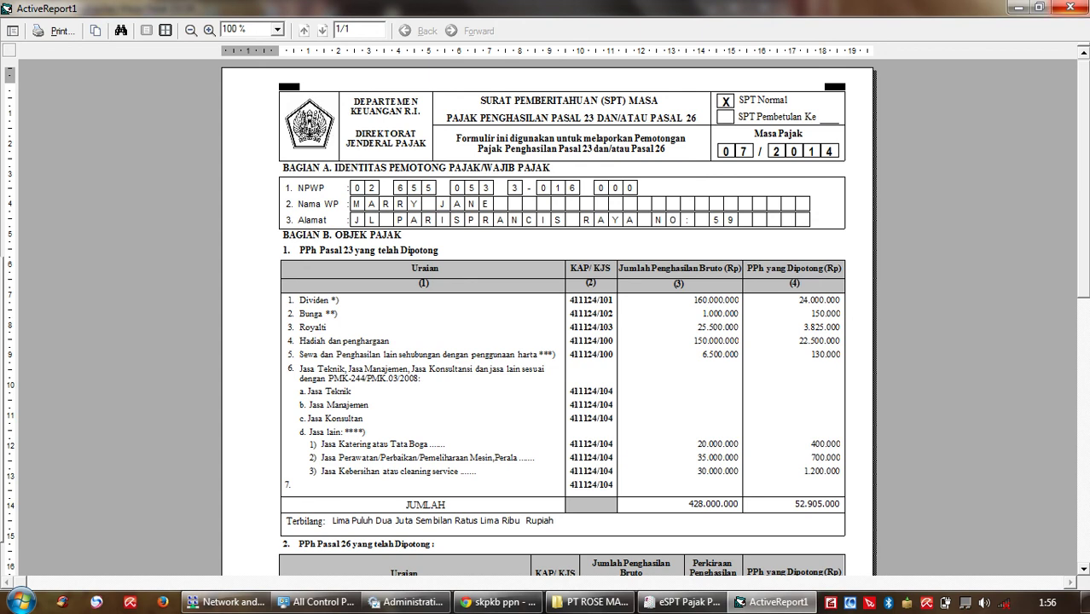
key(alt+F4)
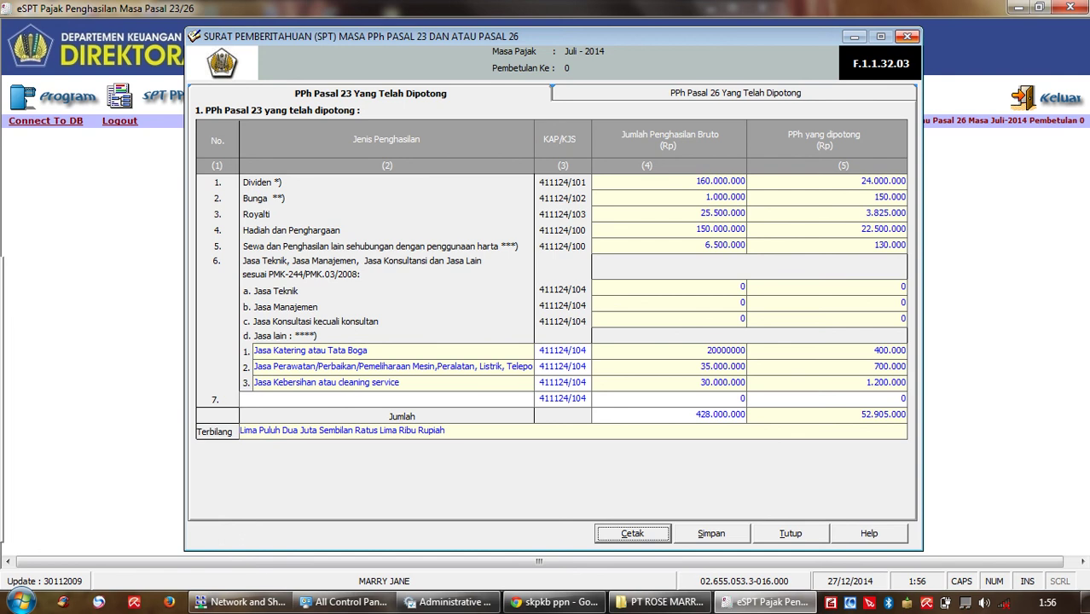
click(907, 37)
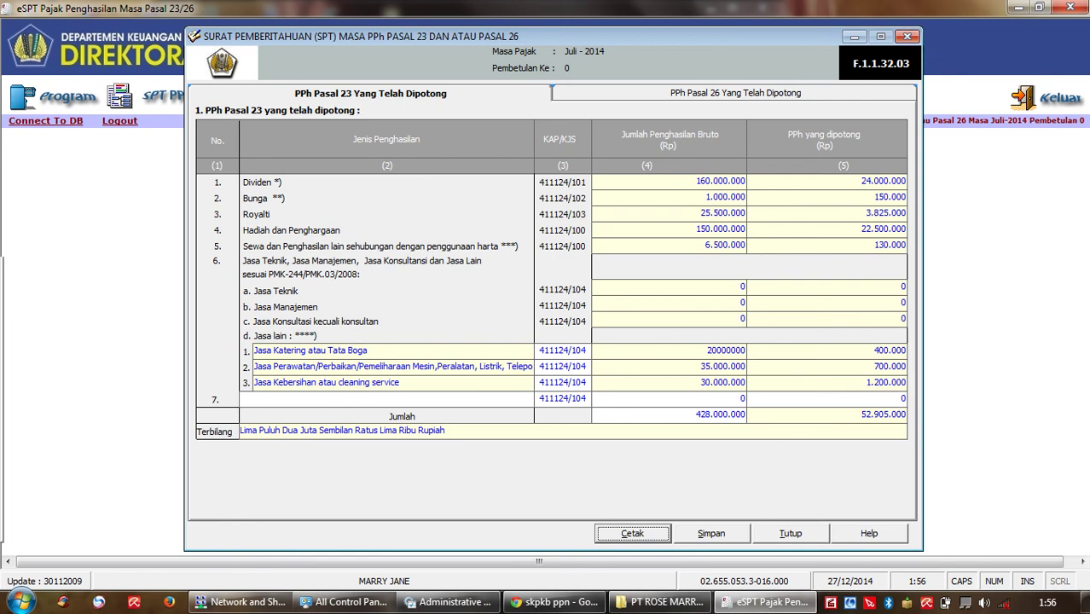